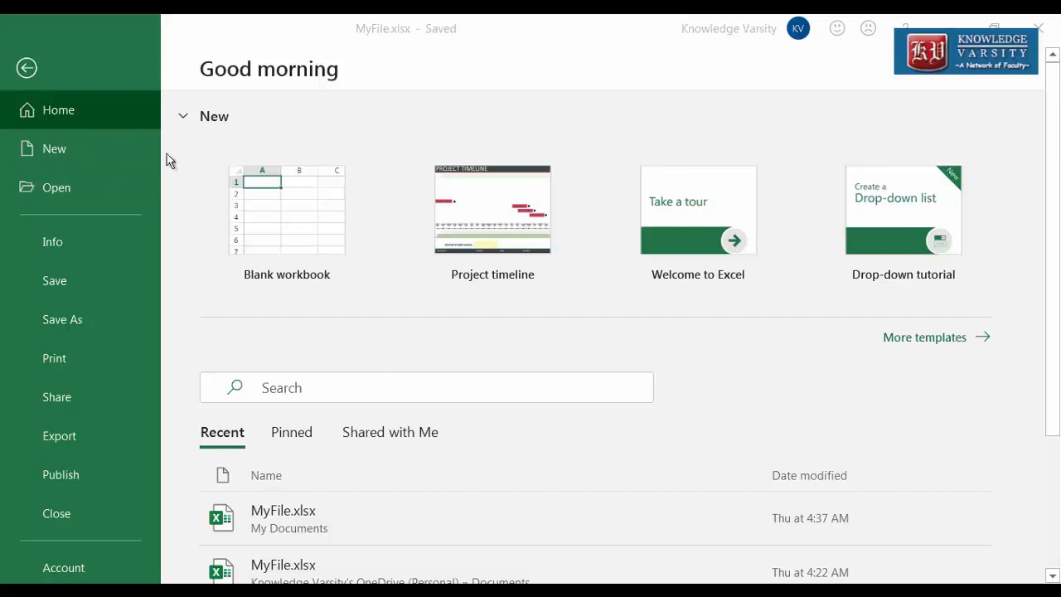
- Create a blank workbook and save it as MyWorkbook in the Documents library as an Excel Workbook
{"action": "left_click", "coordinate": [292, 221]}
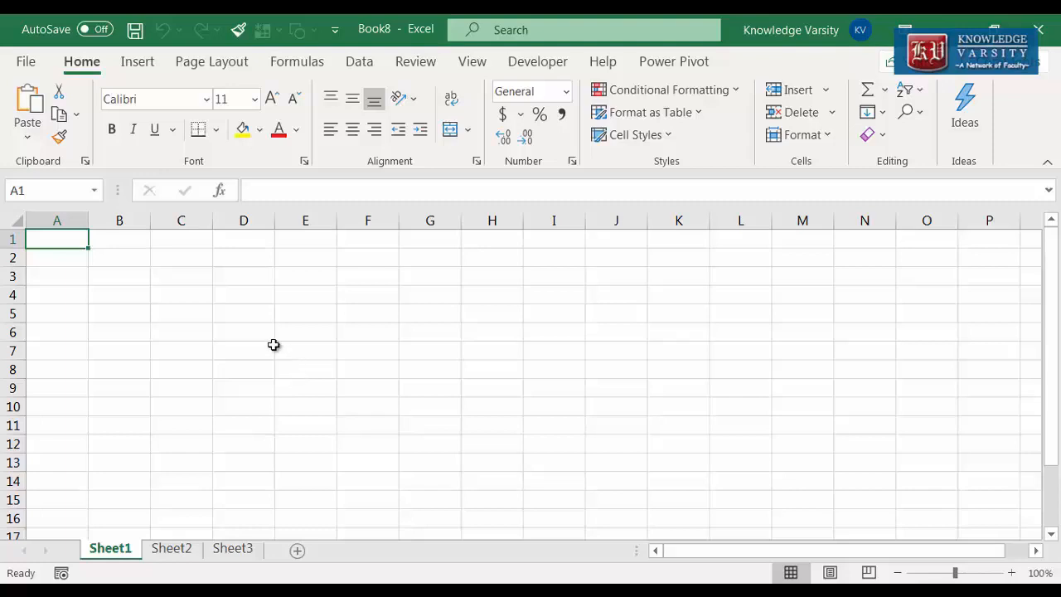
{"action": "left_click", "coordinate": [21, 66]}
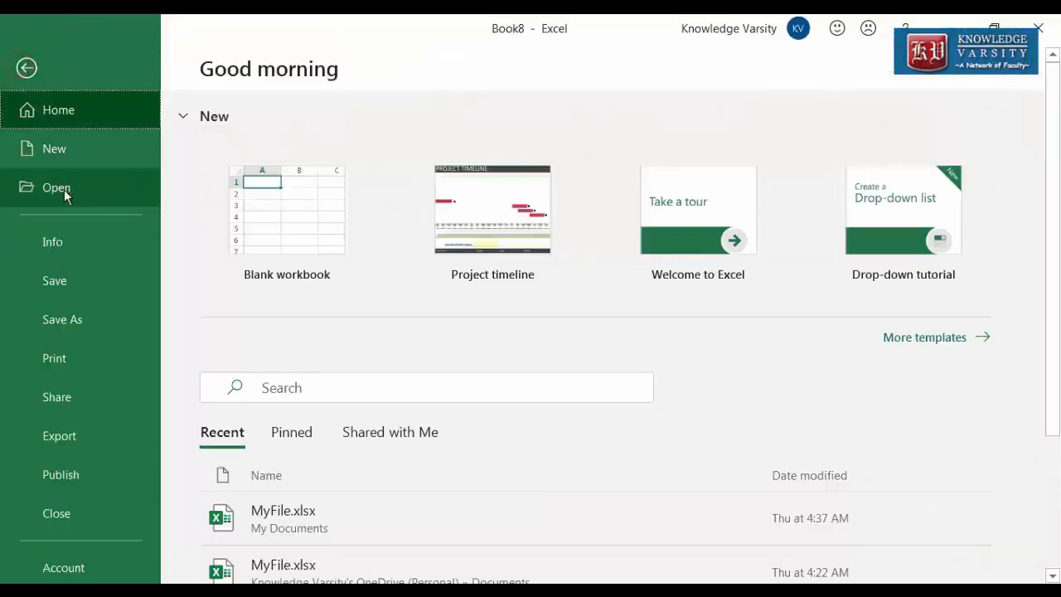
{"action": "left_click", "coordinate": [81, 280]}
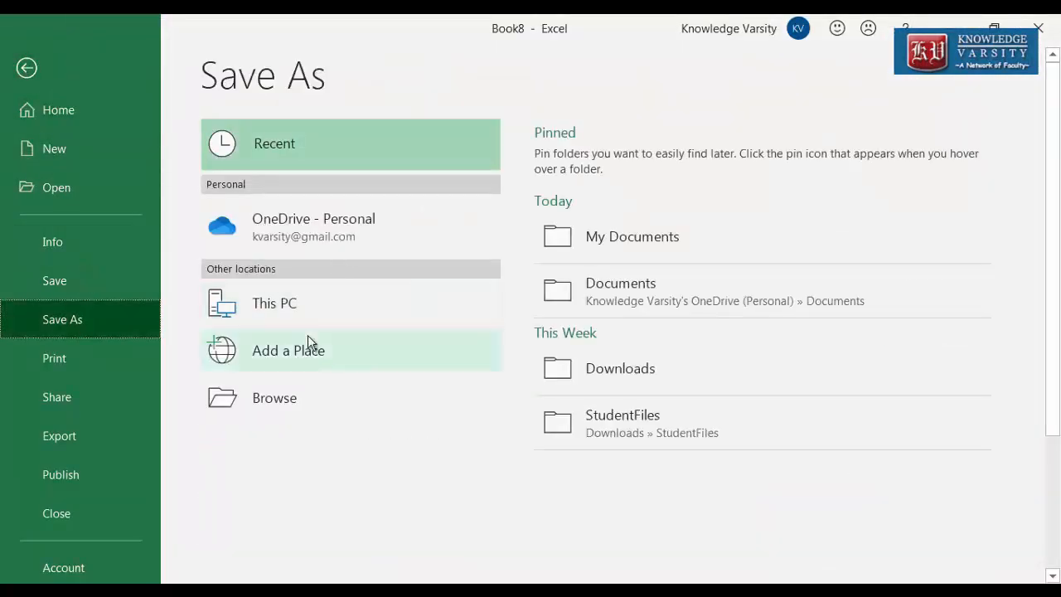
{"action": "left_click", "coordinate": [300, 387]}
{"action": "type", "text": "MyWorkboo"}
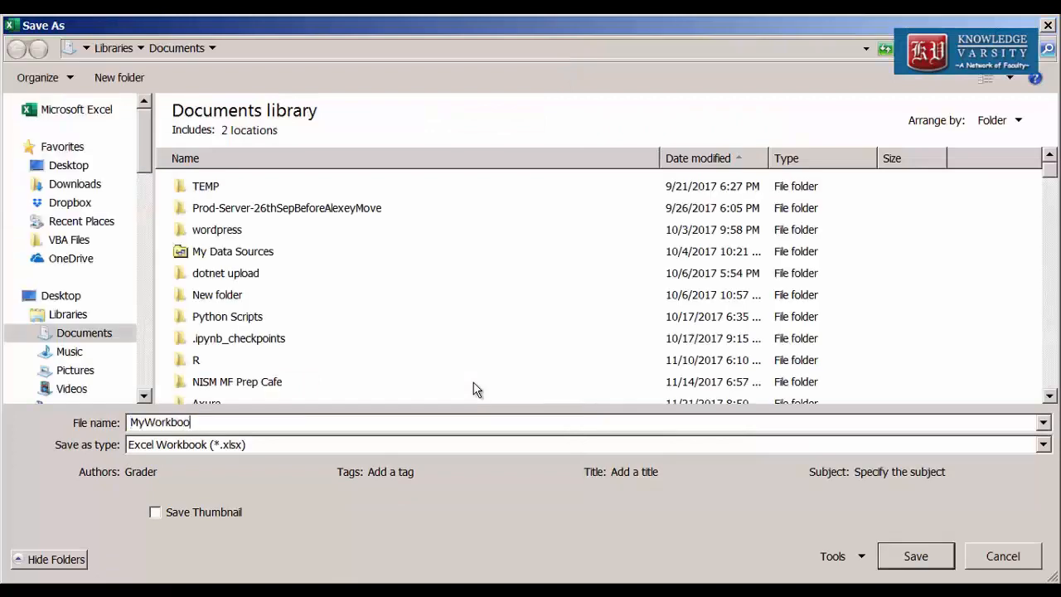
{"action": "type", "text": "k"}
{"action": "key", "text": "Return"}
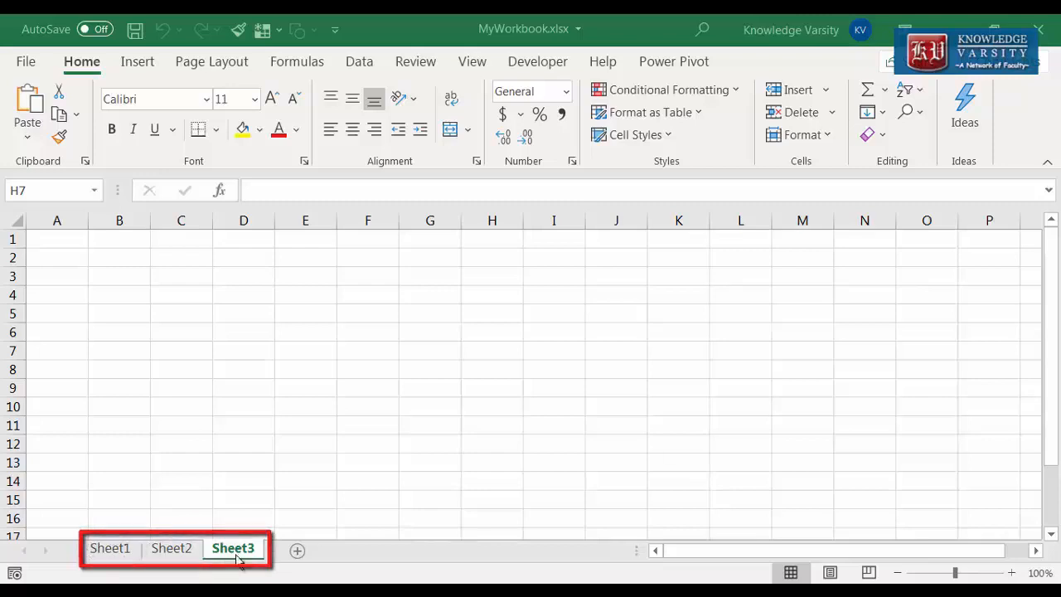
- Rename Sheet1 as MyWorkSheet
{"action": "left_click", "coordinate": [109, 551]}
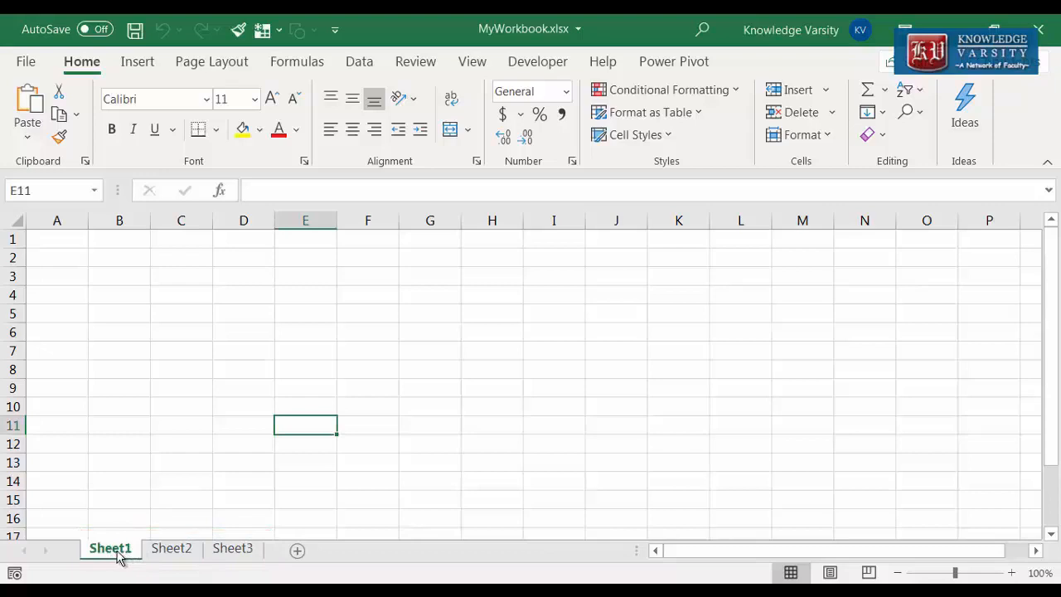
{"action": "right_click", "coordinate": [118, 558]}
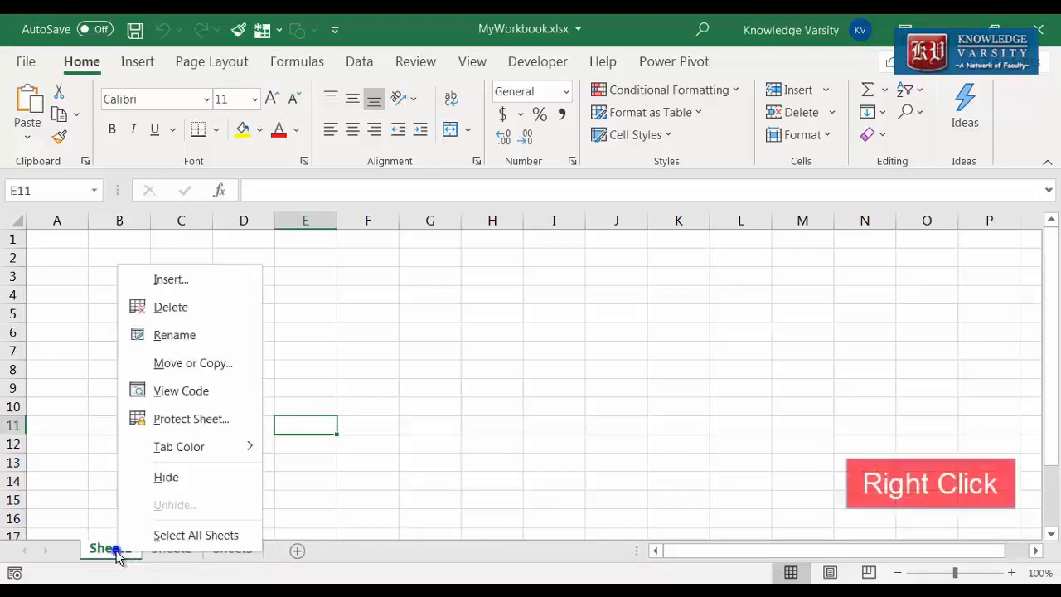
{"action": "left_click", "coordinate": [204, 336]}
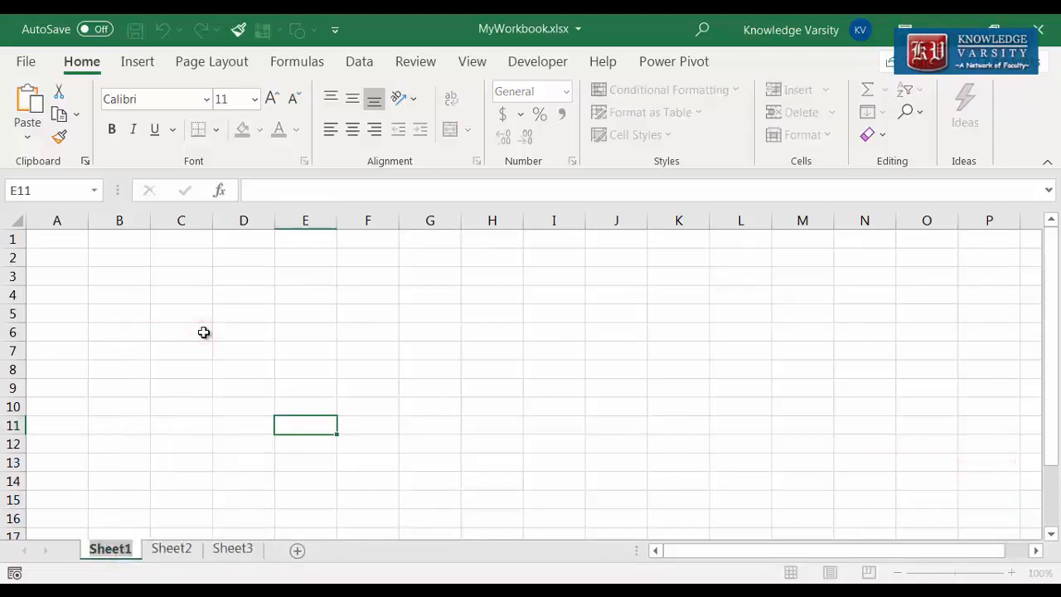
{"action": "type", "text": "MyWorkS"}
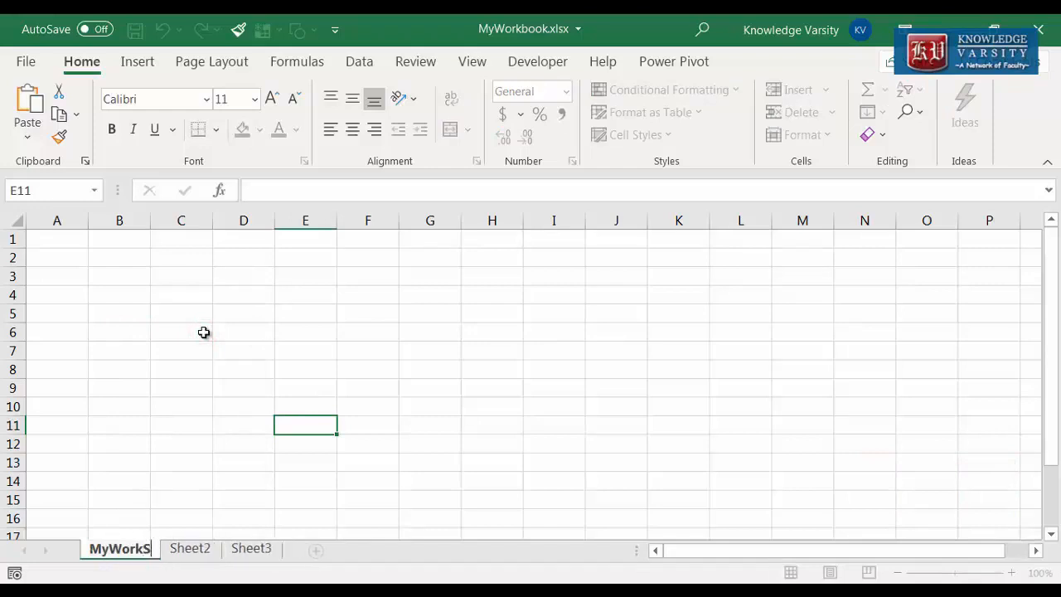
{"action": "type", "text": "heet"}
{"action": "left_click", "coordinate": [204, 333]}
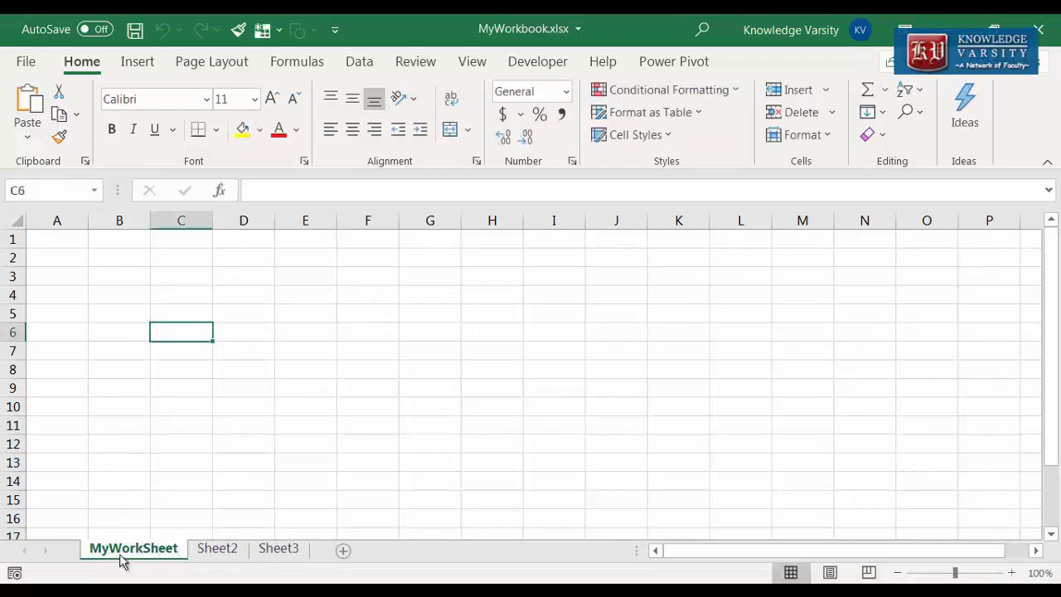
- Rename Sheet2 as Worksheet
{"action": "double_click", "coordinate": [218, 550]}
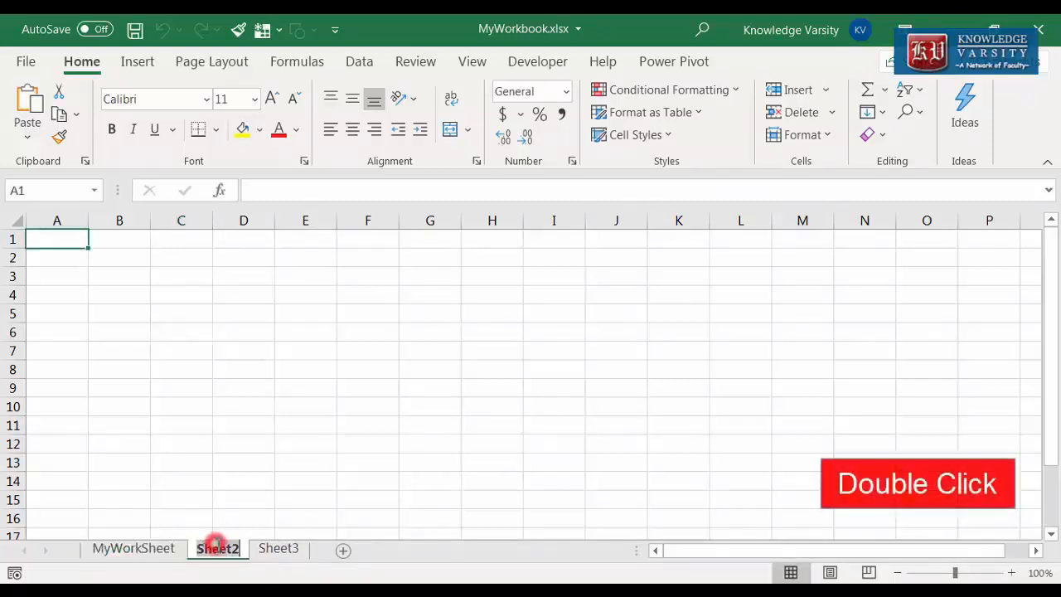
{"action": "type", "text": "Worksheet"}
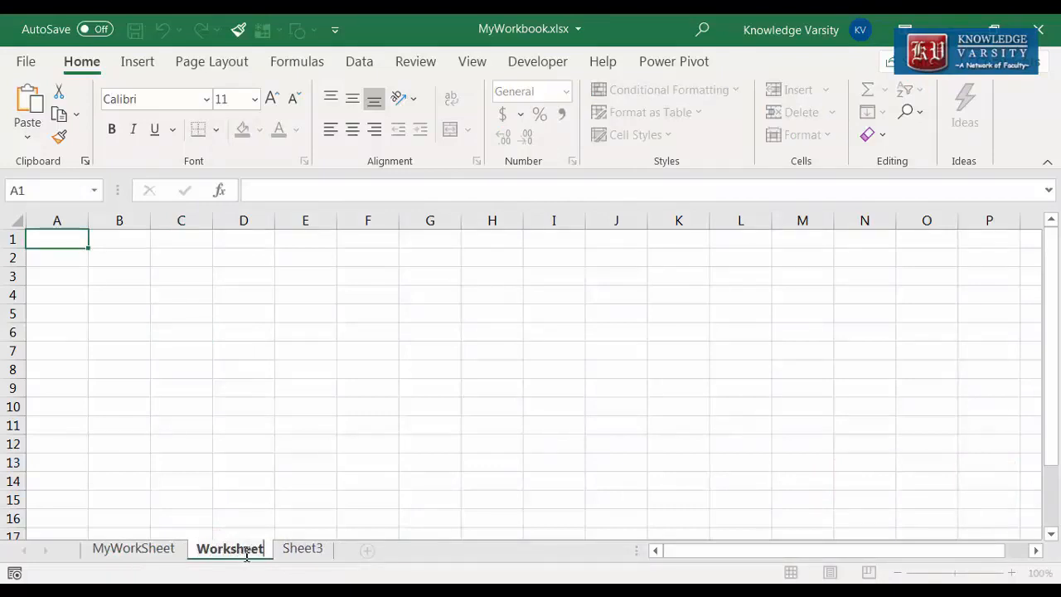
{"action": "key", "text": "Return"}
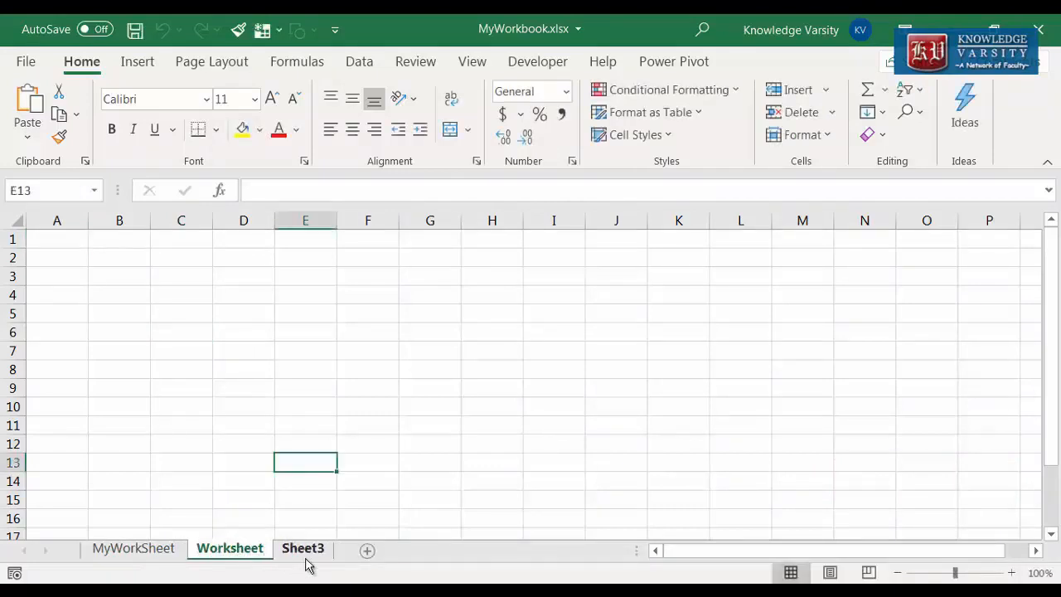
- Try to give Sheet3 the name MyWorkSheet, the same as the first sheet
{"action": "left_click", "coordinate": [305, 551]}
{"action": "double_click", "coordinate": [305, 551]}
{"action": "type", "text": "M"}
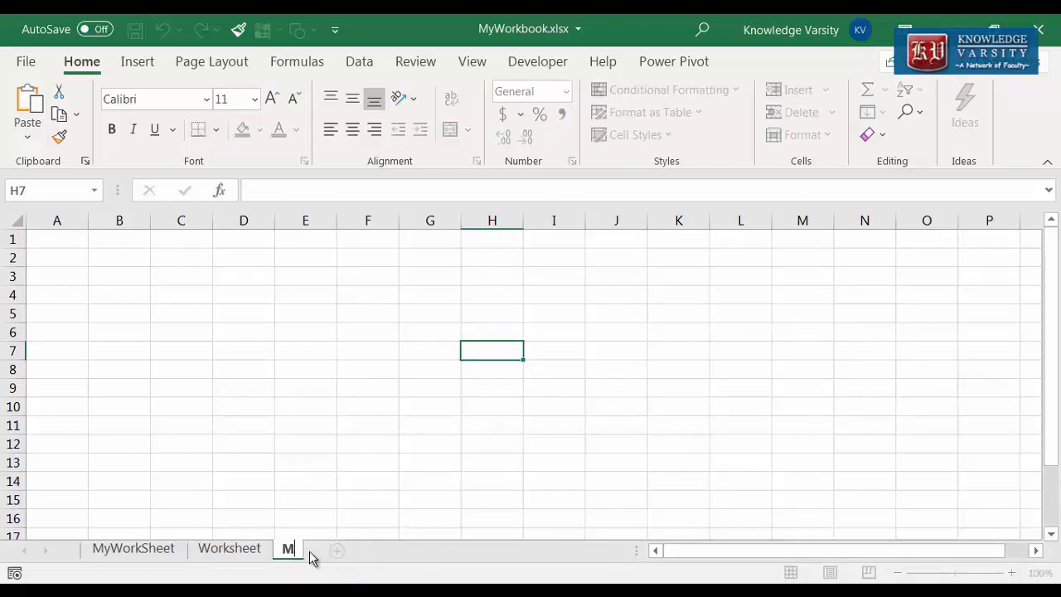
{"action": "type", "text": "yWorkSheet"}
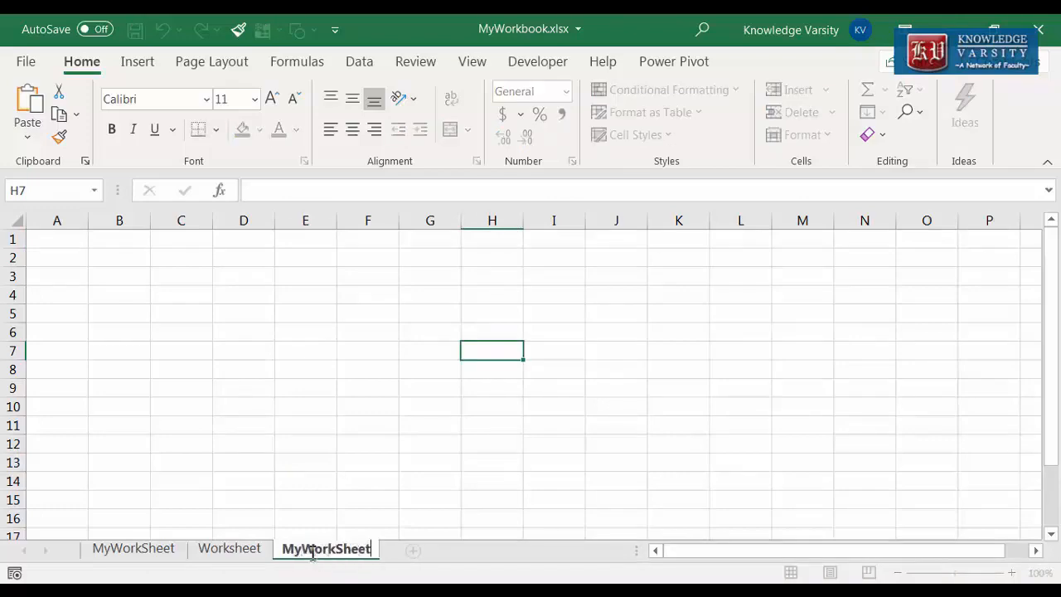
{"action": "key", "text": "Return"}
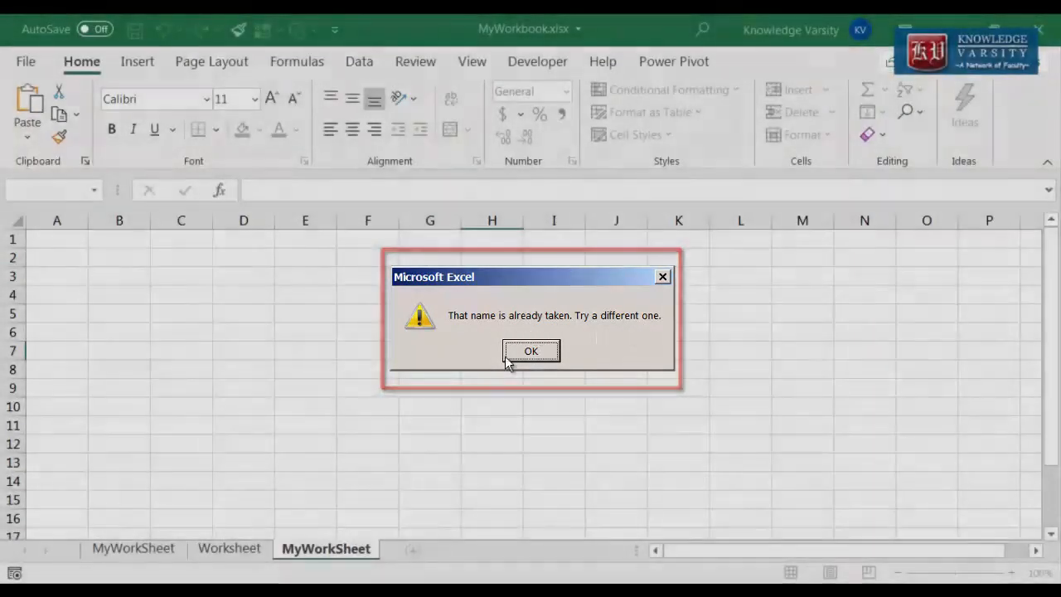
{"action": "left_click", "coordinate": [510, 355]}
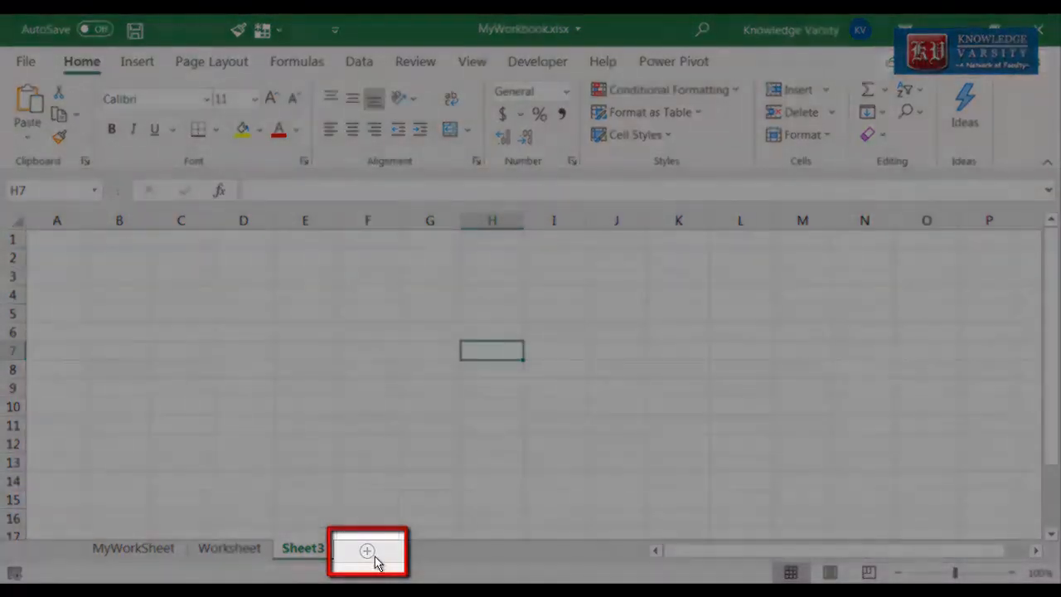
- Add a new worksheet after Sheet3 and move it in front of MyWorkSheet
{"action": "left_click", "coordinate": [369, 553]}
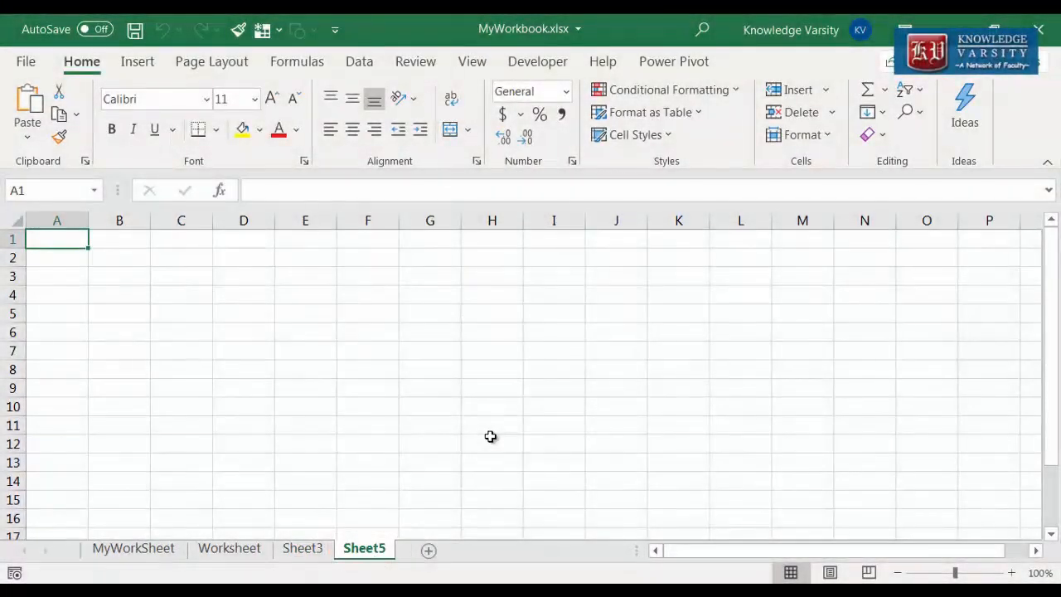
{"action": "mouse_move", "coordinate": [382, 556]}
{"action": "left_mouse_down"}
{"action": "mouse_move", "coordinate": [162, 548]}
{"action": "mouse_move", "coordinate": [95, 559]}
{"action": "left_mouse_up"}
- Insert another worksheet directly after Sheet5 and delete it
{"action": "left_click", "coordinate": [393, 550]}
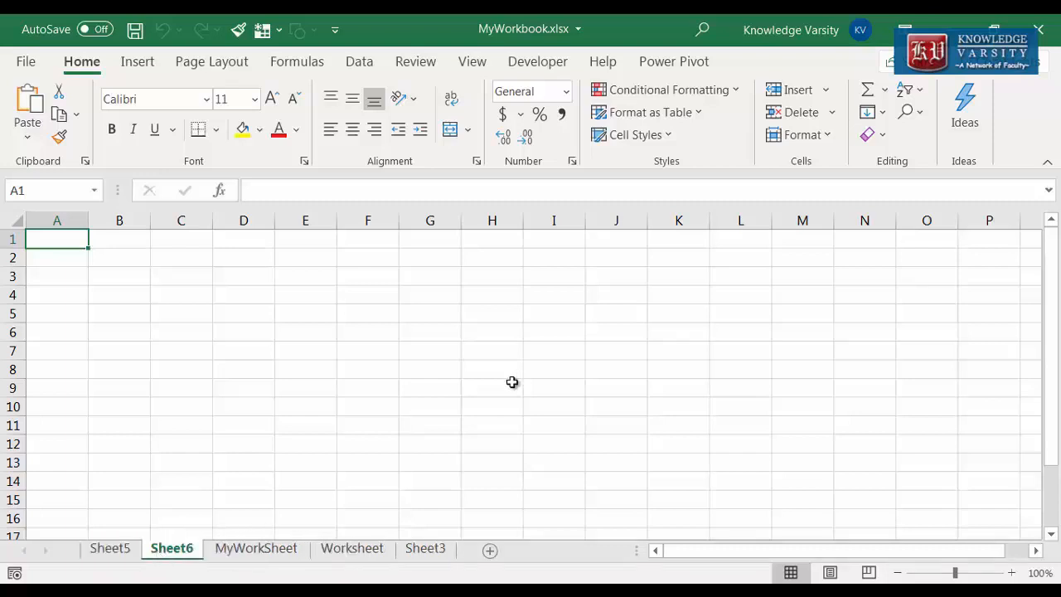
{"action": "right_click", "coordinate": [177, 556]}
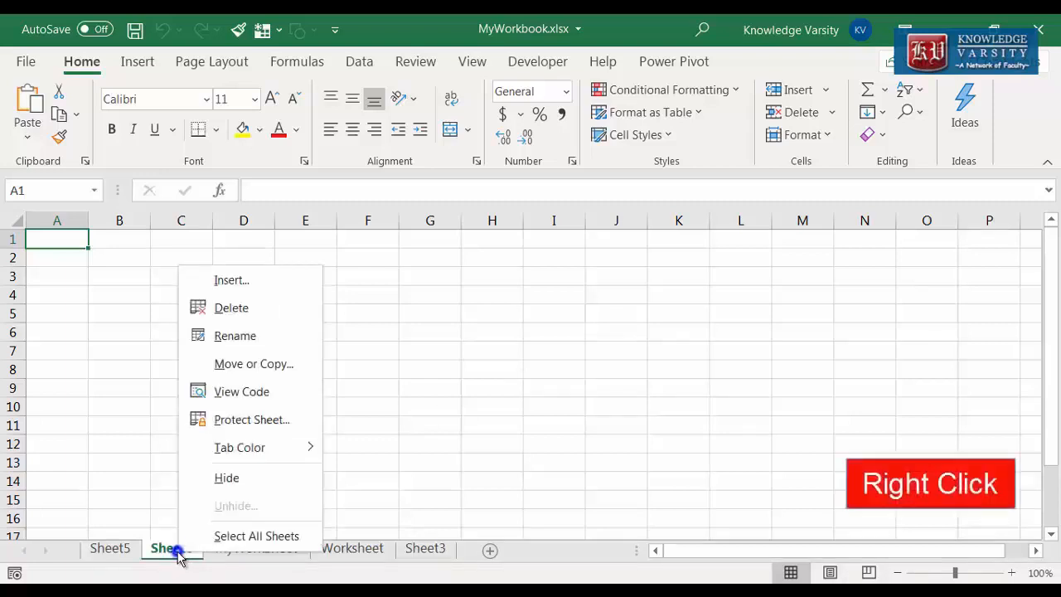
{"action": "left_click", "coordinate": [236, 311]}
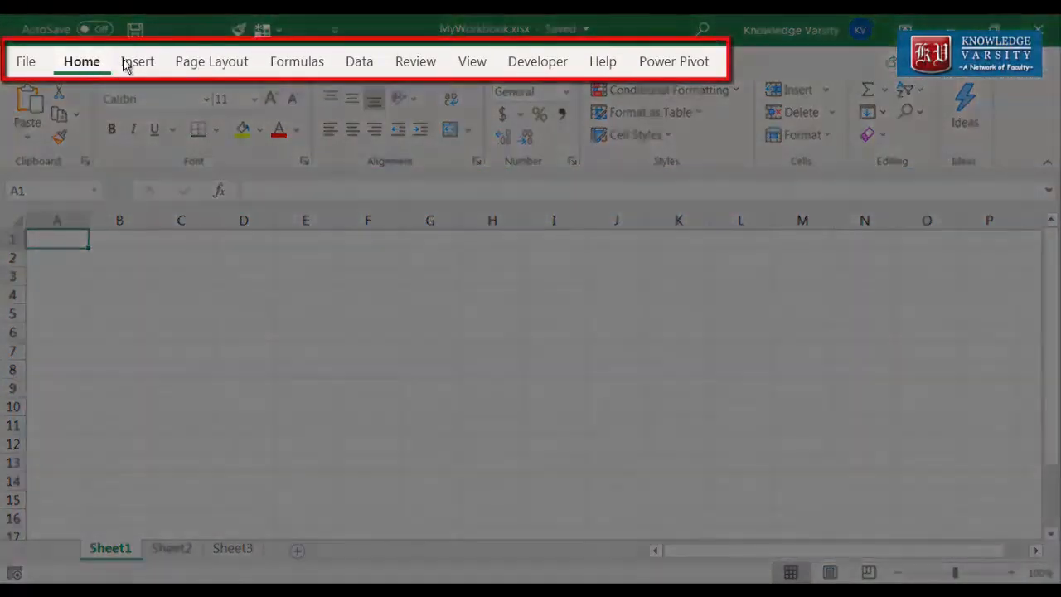
{"action": "left_click", "coordinate": [127, 65]}
{"action": "left_click", "coordinate": [236, 66]}
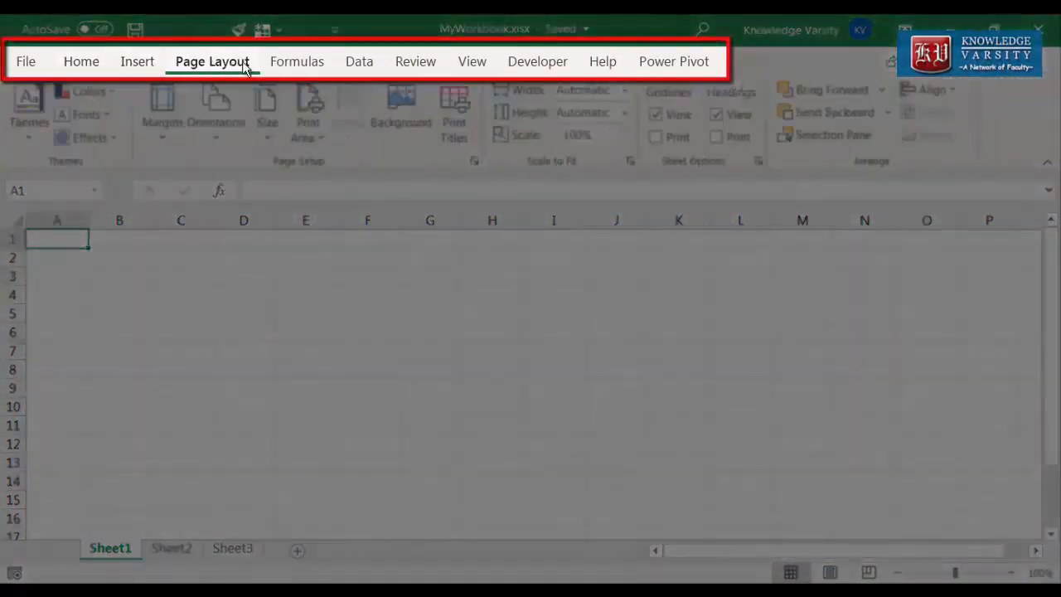
{"action": "left_click", "coordinate": [301, 68]}
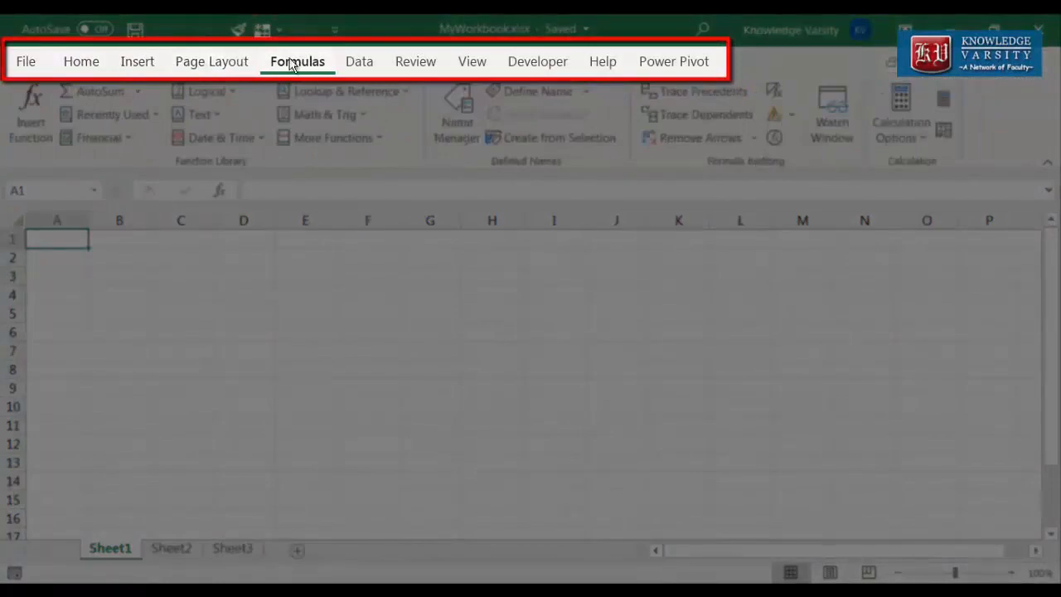
{"action": "left_click", "coordinate": [357, 67]}
{"action": "left_click", "coordinate": [418, 67]}
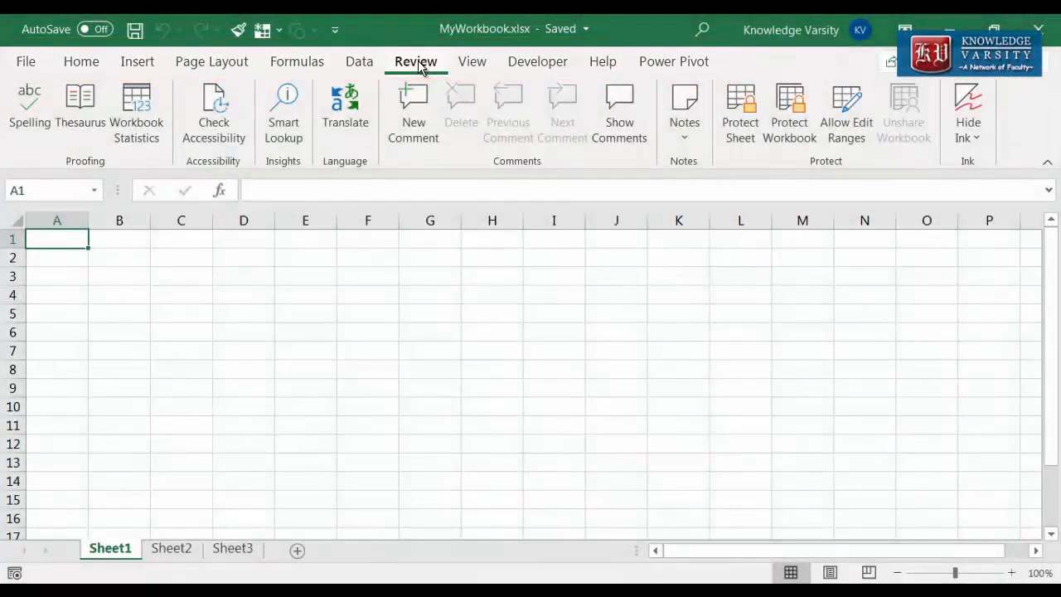
{"action": "left_click", "coordinate": [78, 66]}
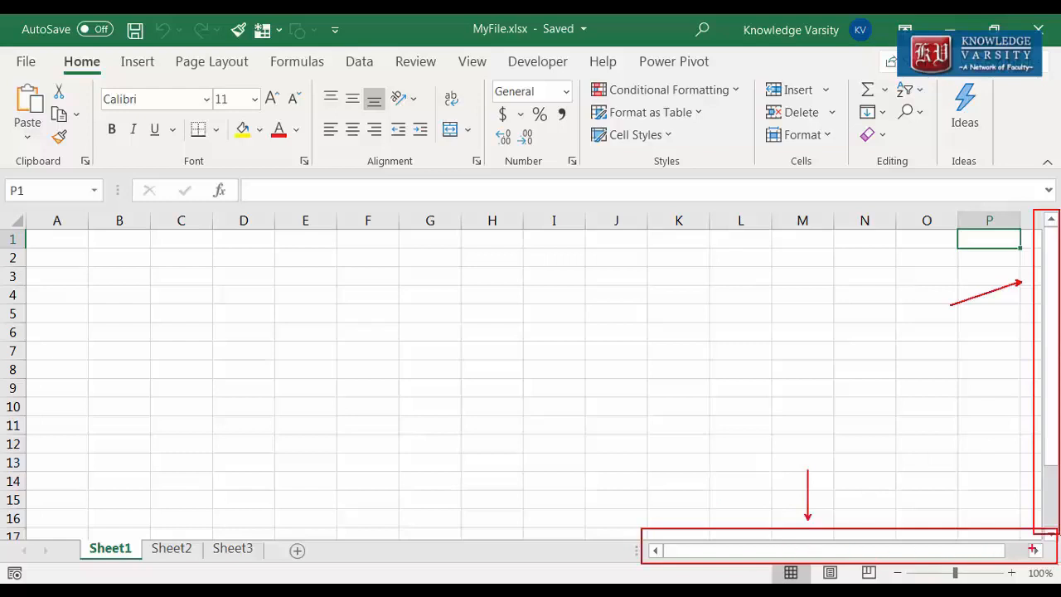
{"action": "key", "text": "Escape"}
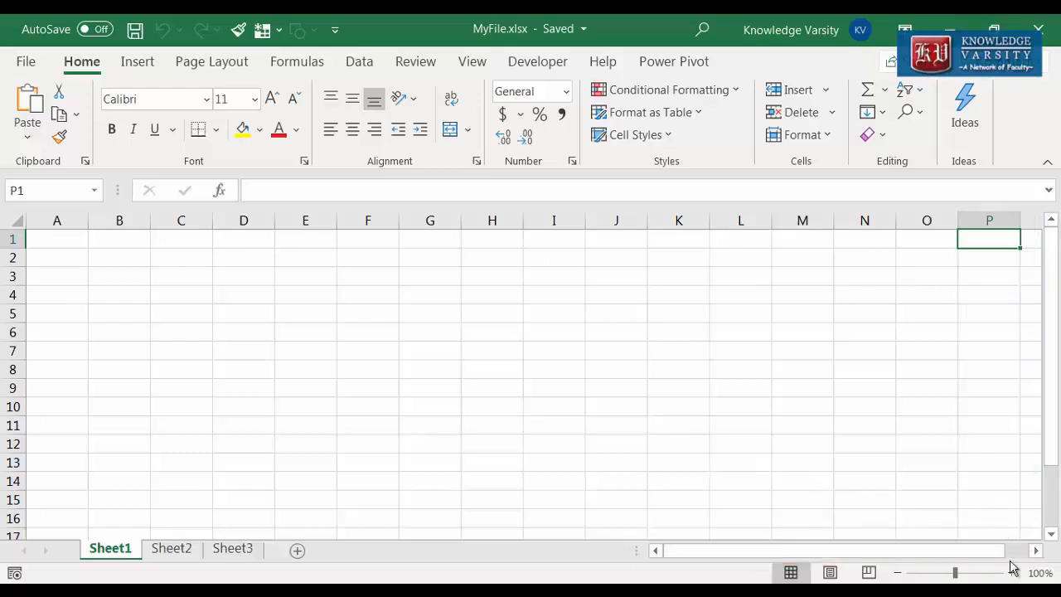
{"action": "left_click", "coordinate": [1032, 552]}
{"action": "left_click_drag", "start_coordinate": [966, 552], "coordinate": [730, 556]}
{"action": "scroll", "coordinate": [1052, 522], "scroll_direction": "down", "scroll_amount": 3}
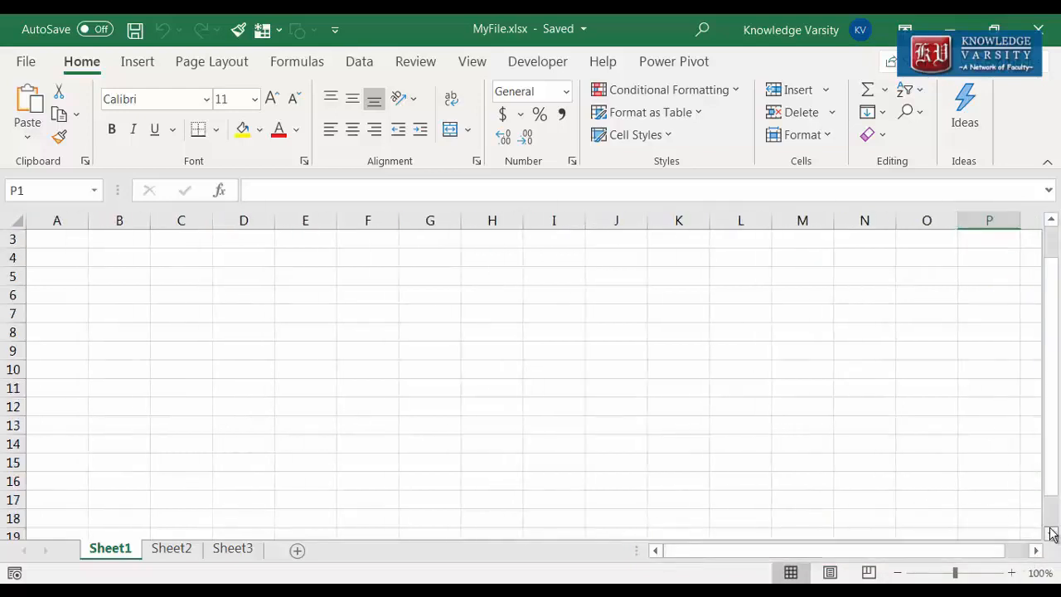
{"action": "left_click_drag", "start_coordinate": [1053, 524], "coordinate": [1055, 291]}
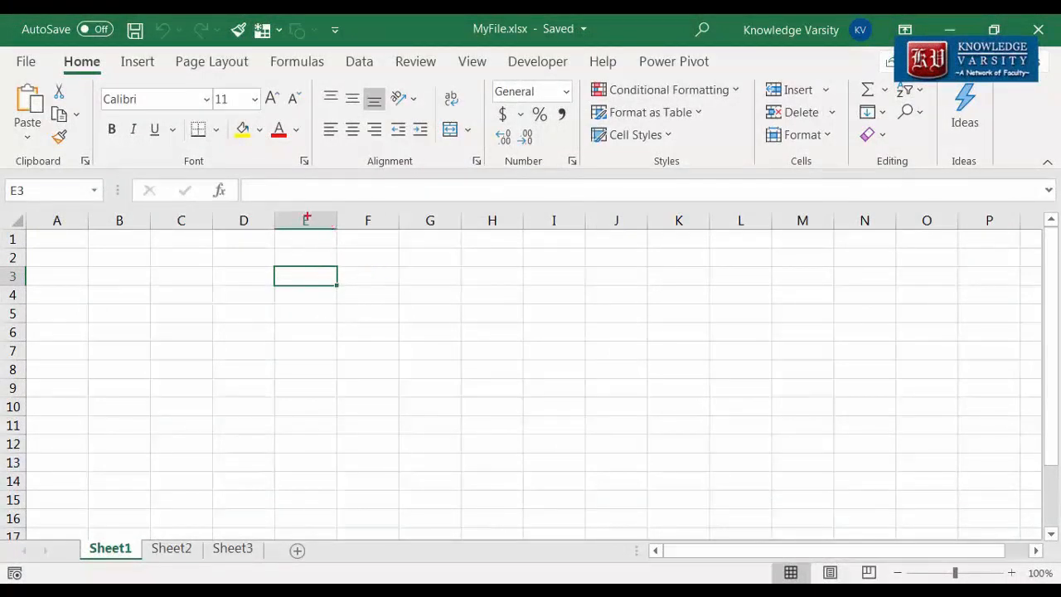
{"action": "left_click_drag", "start_coordinate": [308, 233], "coordinate": [305, 258]}
{"action": "left_click_drag", "start_coordinate": [28, 278], "coordinate": [46, 278]}
{"action": "mouse_move", "coordinate": [284, 242]}
{"action": "left_mouse_down"}
{"action": "mouse_move", "coordinate": [336, 234]}
{"action": "mouse_move", "coordinate": [310, 220]}
{"action": "left_mouse_up"}
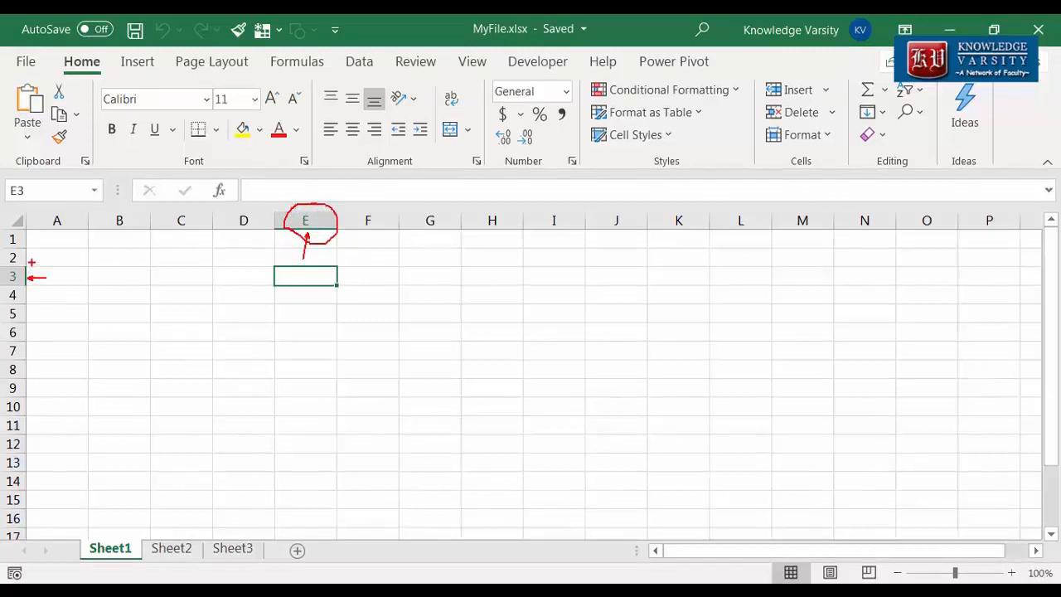
{"action": "mouse_move", "coordinate": [30, 264]}
{"action": "left_mouse_down"}
{"action": "mouse_move", "coordinate": [3, 273]}
{"action": "mouse_move", "coordinate": [37, 289]}
{"action": "mouse_move", "coordinate": [25, 259]}
{"action": "left_mouse_up"}
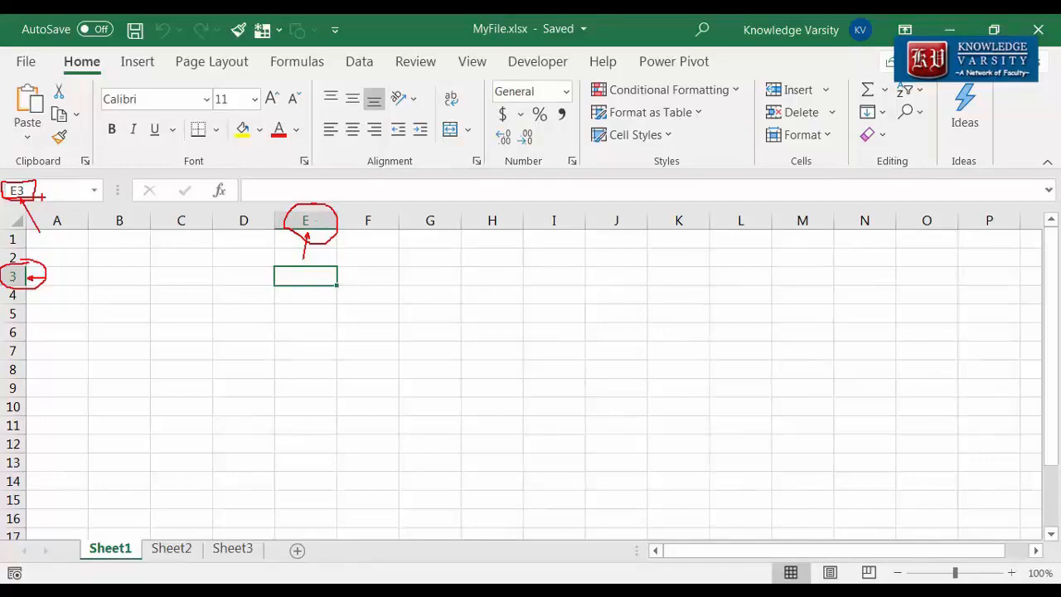
- Create another blank workbook from the start page
{"action": "left_click", "coordinate": [26, 62]}
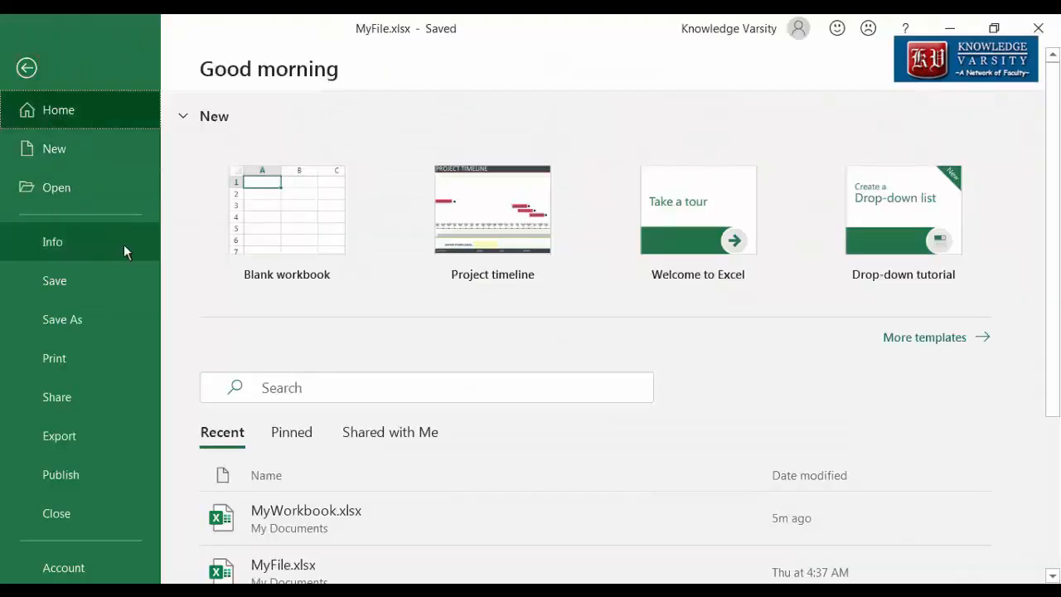
{"action": "left_click", "coordinate": [322, 233]}
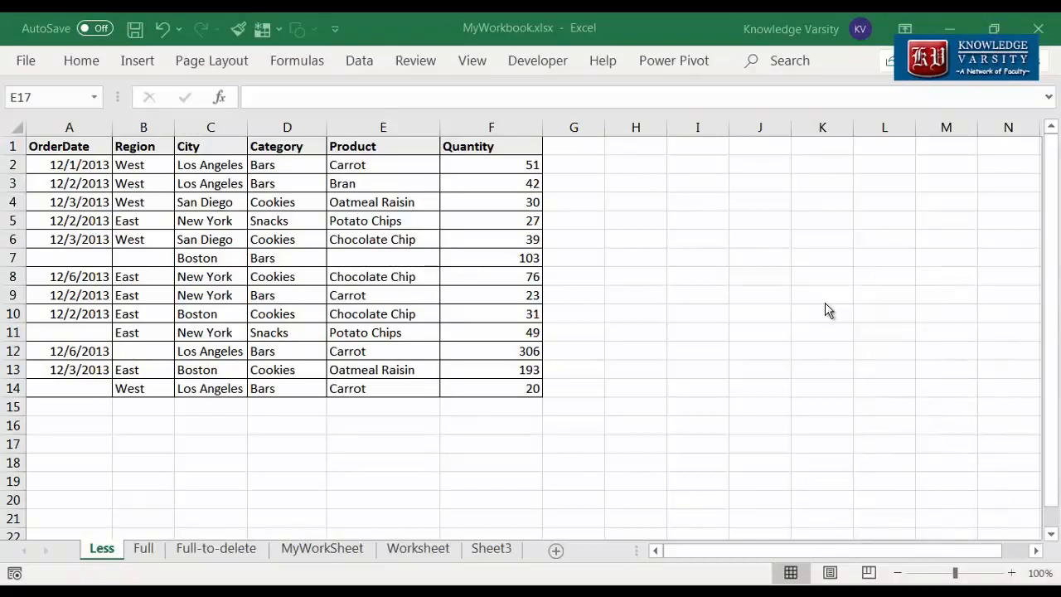
- On the Less sheet, move the cell selection from C2 across to F2 and down the Quantity column
{"action": "left_click", "coordinate": [216, 169]}
{"action": "key", "text": "Right"}
{"action": "key", "text": "Right"}
{"action": "key", "text": "Right"}
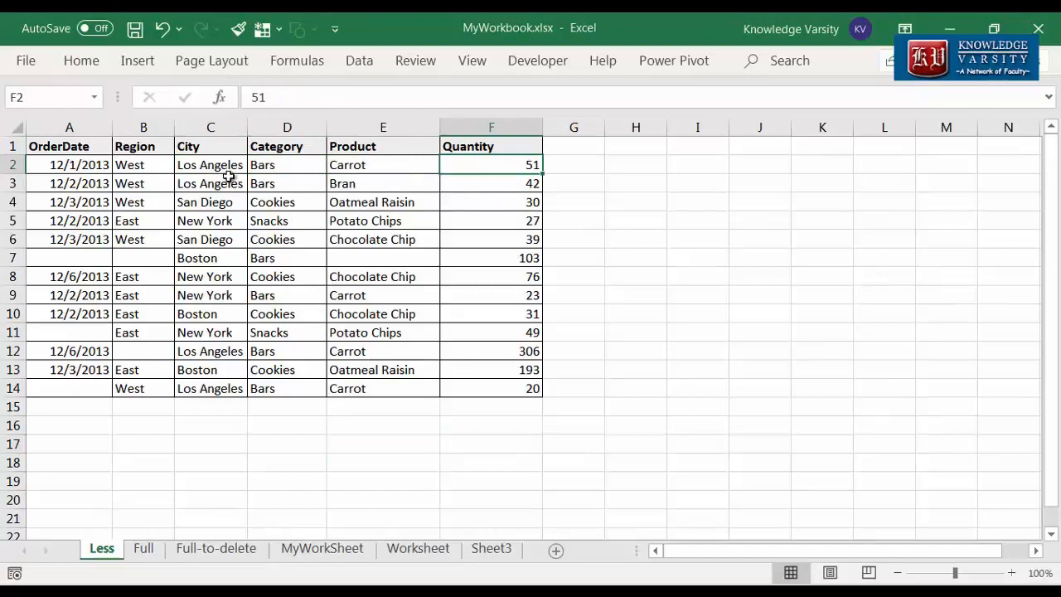
{"action": "key", "text": "Down"}
{"action": "key", "text": "Down"}
{"action": "key", "text": "Down"}
- Switch to the Full sheet and move the cell selection down the City column to view its order records
{"action": "left_click", "coordinate": [146, 551]}
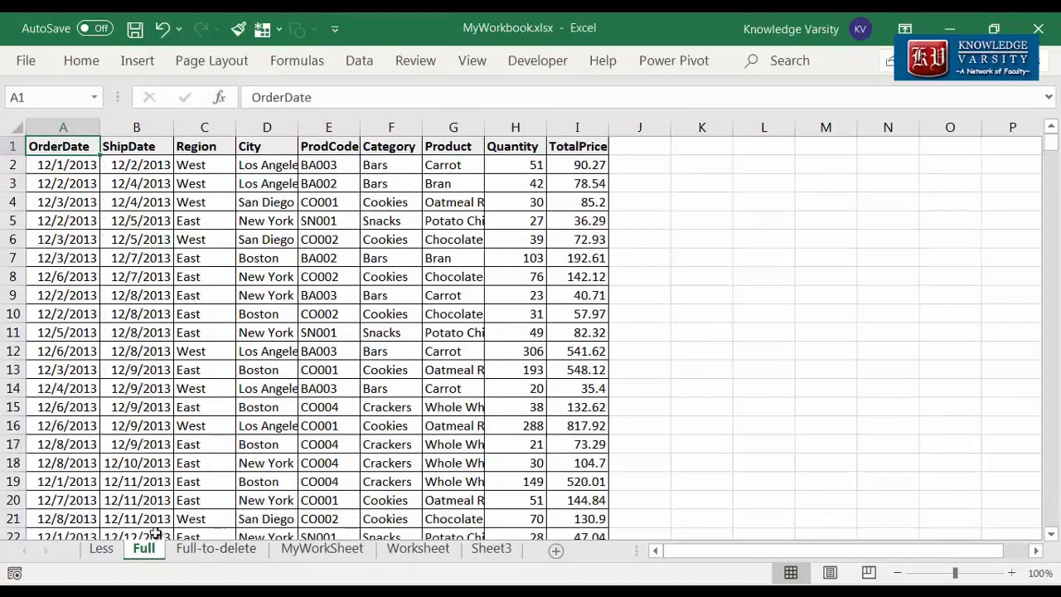
{"action": "key", "text": "Down"}
{"action": "left_click", "coordinate": [292, 364]}
{"action": "key", "text": "Down"}
{"action": "key", "text": "Down"}
{"action": "key", "text": "Down"}
{"action": "key", "text": "Down"}
{"action": "key", "text": "Down"}
{"action": "key", "text": "Down"}
{"action": "key", "text": "Down"}
{"action": "key", "text": "Down"}
{"action": "key", "text": "Down"}
{"action": "key", "text": "Down"}
{"action": "key", "text": "Down"}
{"action": "key", "text": "Down"}
{"action": "key", "text": "Down"}
{"action": "key", "text": "Down"}
{"action": "key", "text": "Down"}
{"action": "key", "text": "Down"}
{"action": "key", "text": "Down"}
{"action": "key", "text": "Down"}
{"action": "key", "text": "Down"}
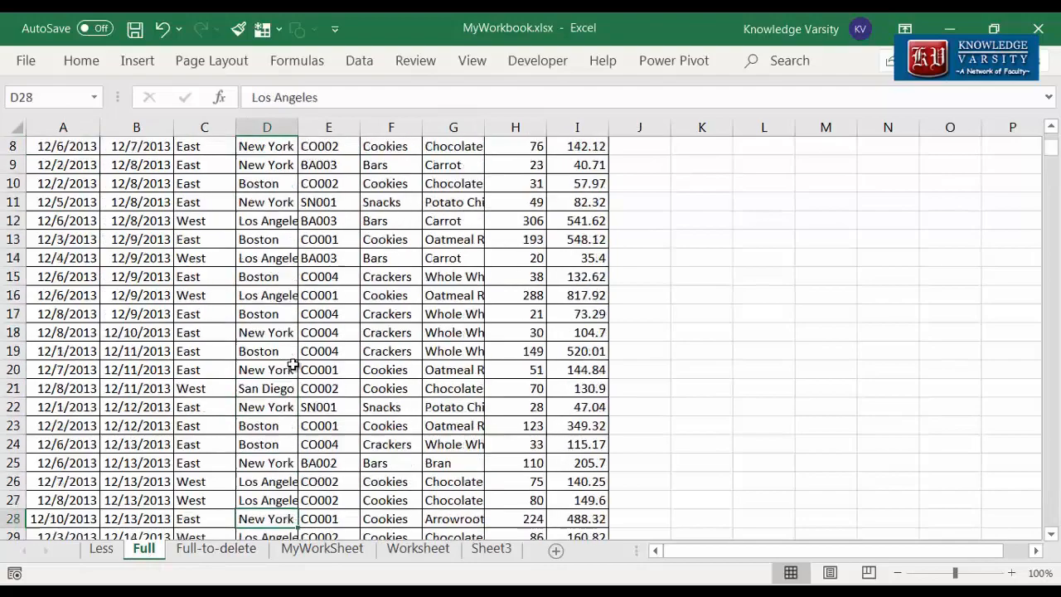
- Move the cell selection back up the City column of the Full sheet to review the order records
{"action": "key", "text": "Up"}
{"action": "key", "text": "Up"}
{"action": "key", "text": "Up"}
{"action": "key", "text": "Up"}
{"action": "key", "text": "Up"}
{"action": "key", "text": "Up"}
{"action": "key", "text": "Up"}
{"action": "key", "text": "Up"}
{"action": "key", "text": "Up"}
{"action": "key", "text": "Up"}
{"action": "key", "text": "Up"}
{"action": "key", "text": "Up"}
{"action": "key", "text": "Up"}
{"action": "key", "text": "Up"}
{"action": "key", "text": "Up"}
{"action": "key", "text": "Up"}
{"action": "key", "text": "Up"}
{"action": "key", "text": "Up"}
{"action": "key", "text": "Up"}
{"action": "key", "text": "Up"}
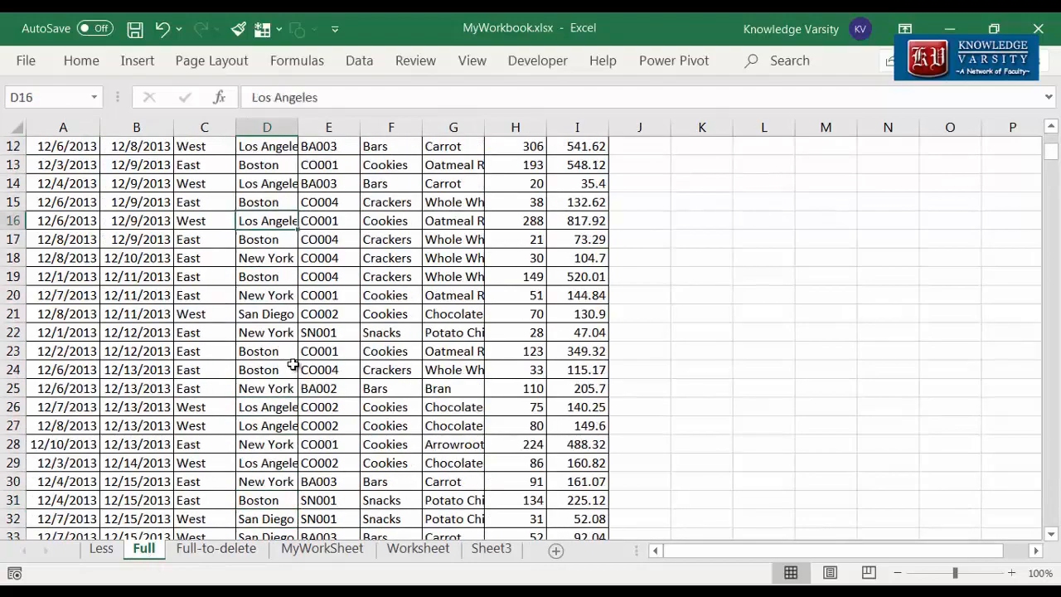
- On the Less sheet, jump from D3 to the last used cell F14 and back to cell A1
{"action": "left_click", "coordinate": [100, 553]}
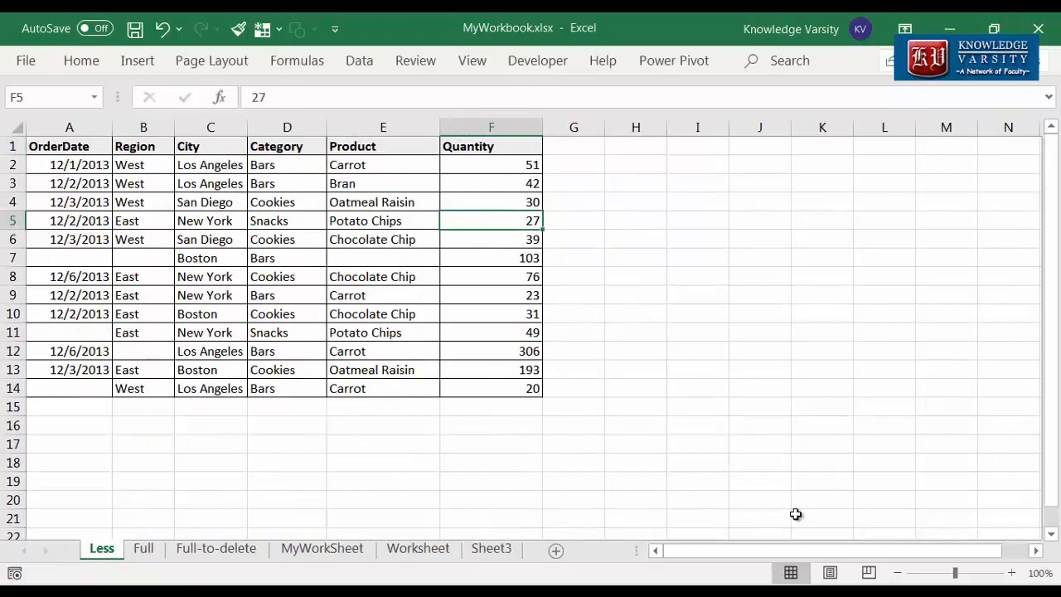
{"action": "left_click", "coordinate": [143, 389]}
{"action": "left_click", "coordinate": [253, 181]}
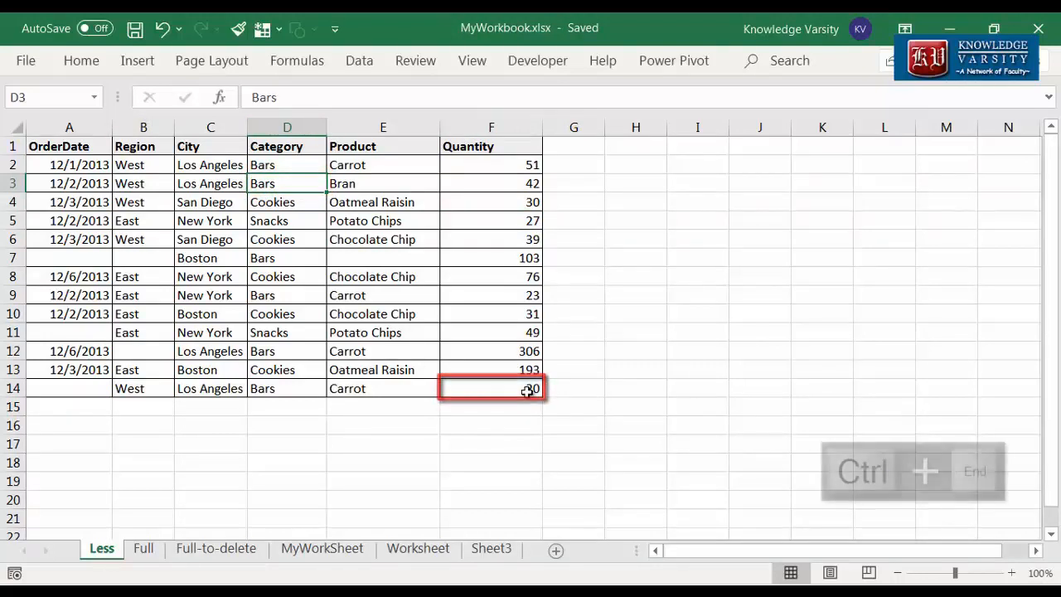
{"action": "key", "text": "ctrl+End"}
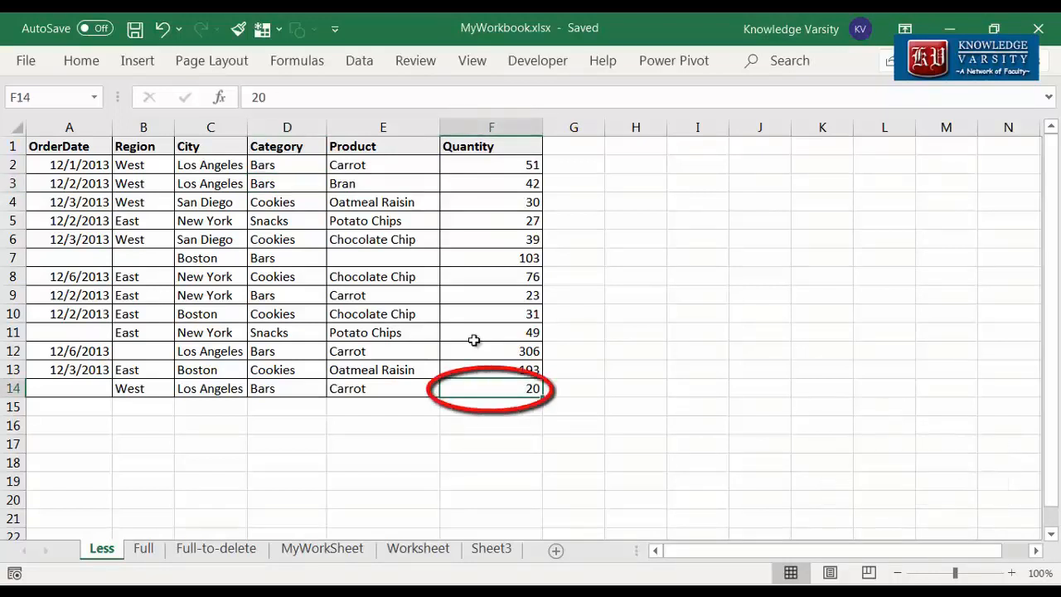
{"action": "key", "text": "ctrl+Home"}
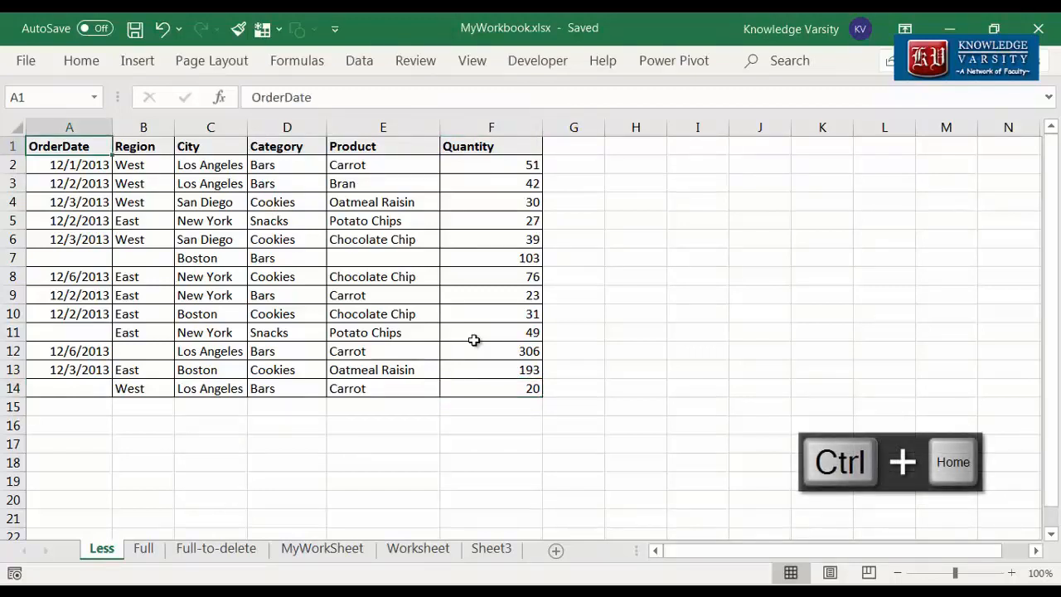
- Return to A1 from blank cells beside the table, and jump to the last used cell F14 and back
{"action": "left_click", "coordinate": [718, 368]}
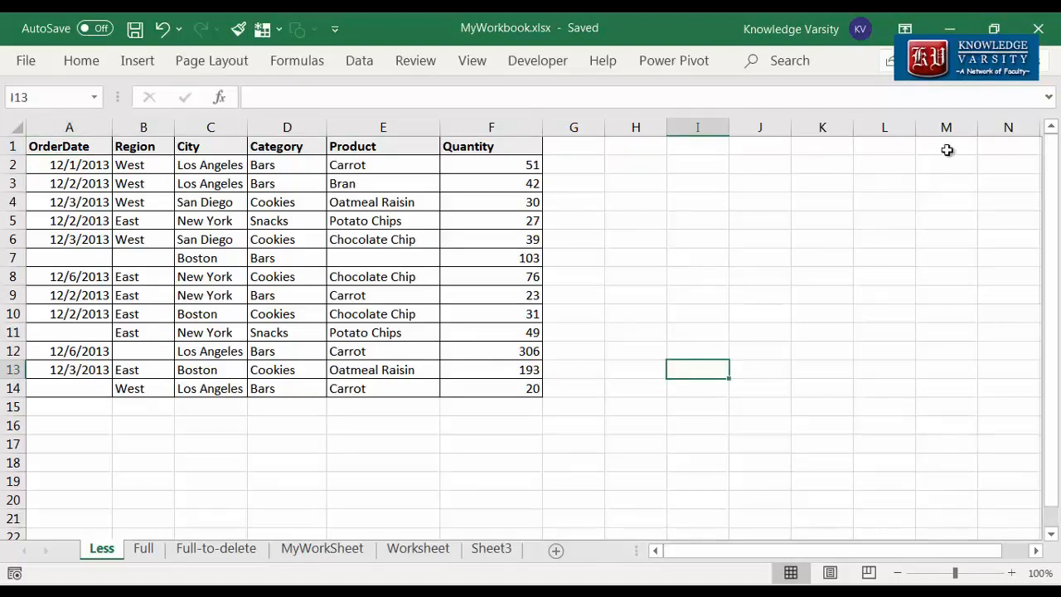
{"action": "left_click", "coordinate": [839, 238]}
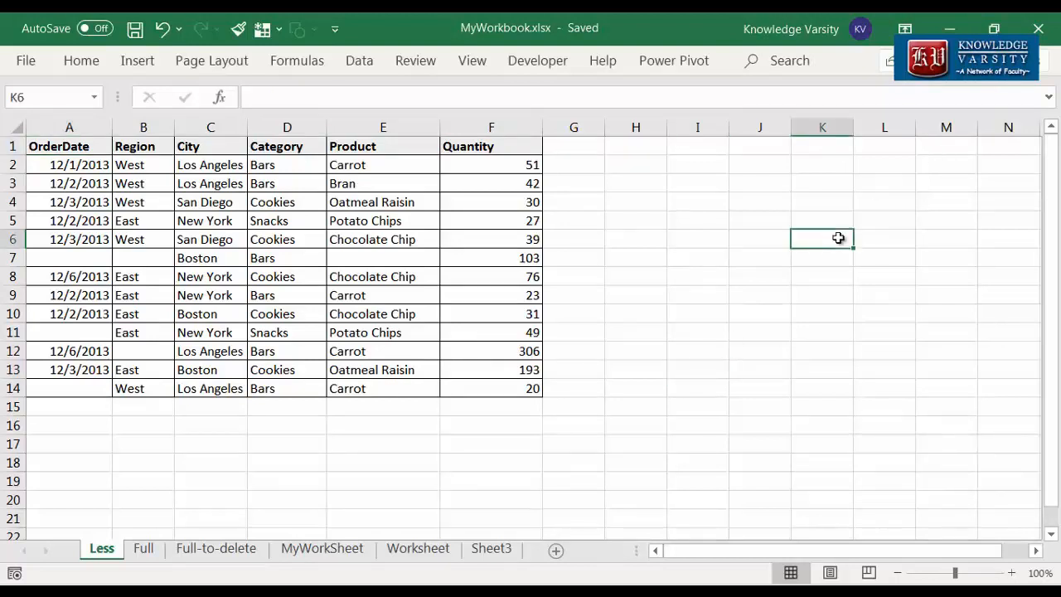
{"action": "left_click", "coordinate": [787, 338]}
{"action": "key", "text": "ctrl+Home"}
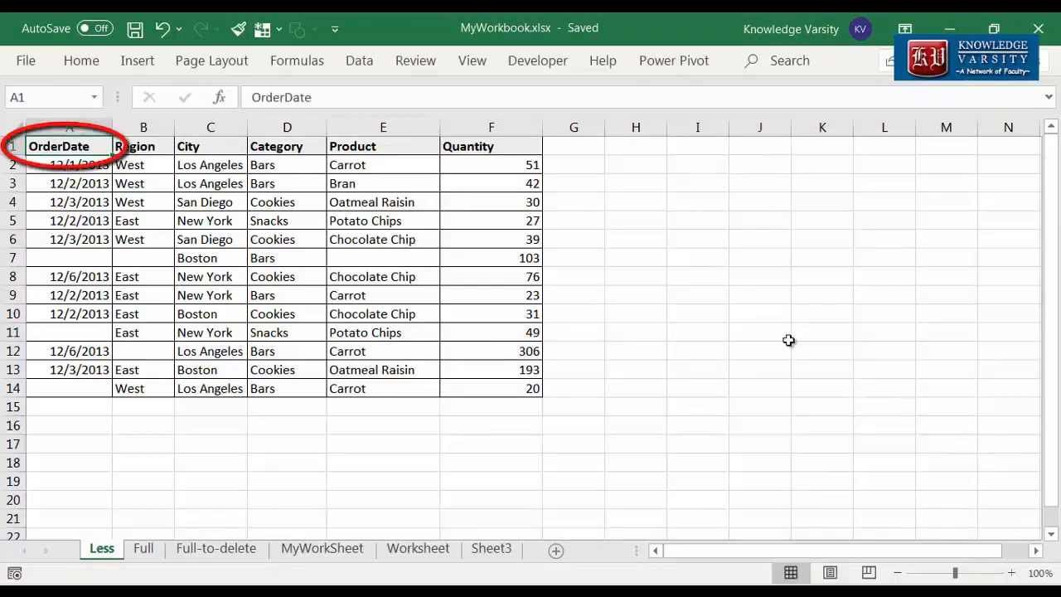
{"action": "key", "text": "ctrl+End"}
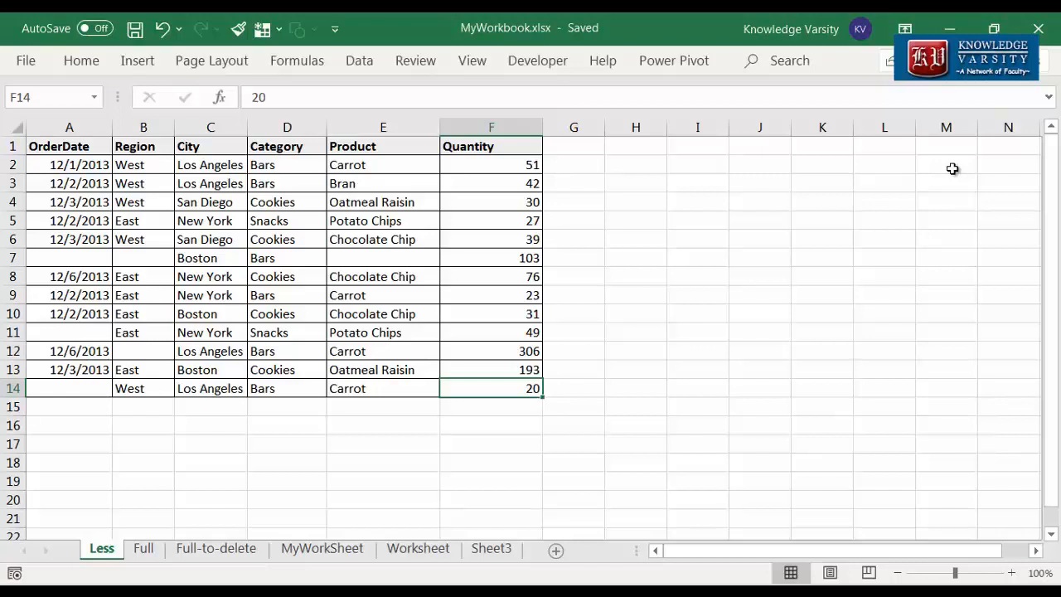
{"action": "key", "text": "ctrl+Home"}
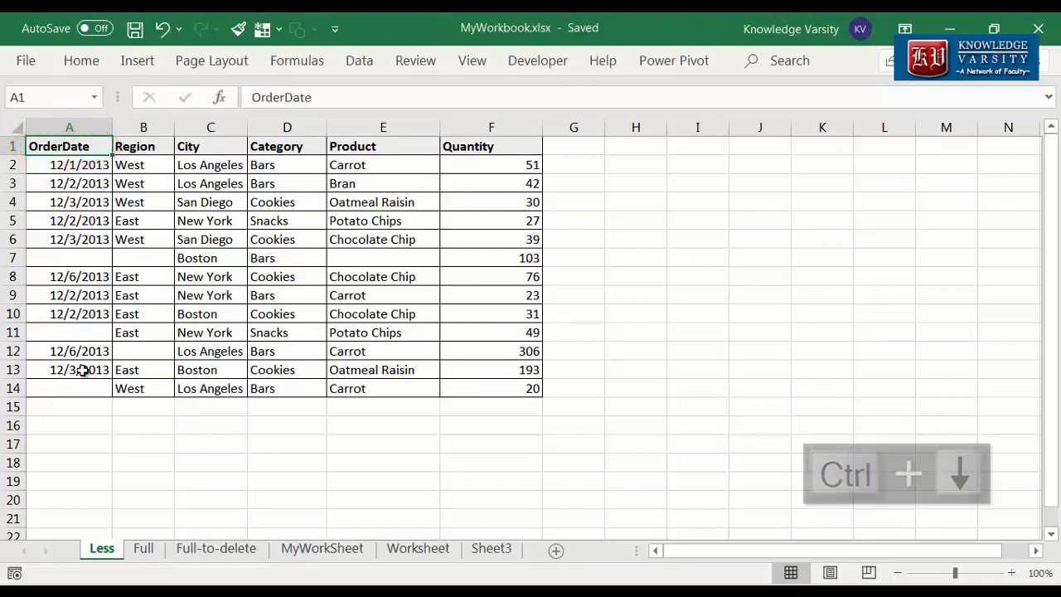
- Jump down the OrderDate column from one data block edge to the next until A1048576, and return to A1
{"action": "key", "text": "ctrl+Down"}
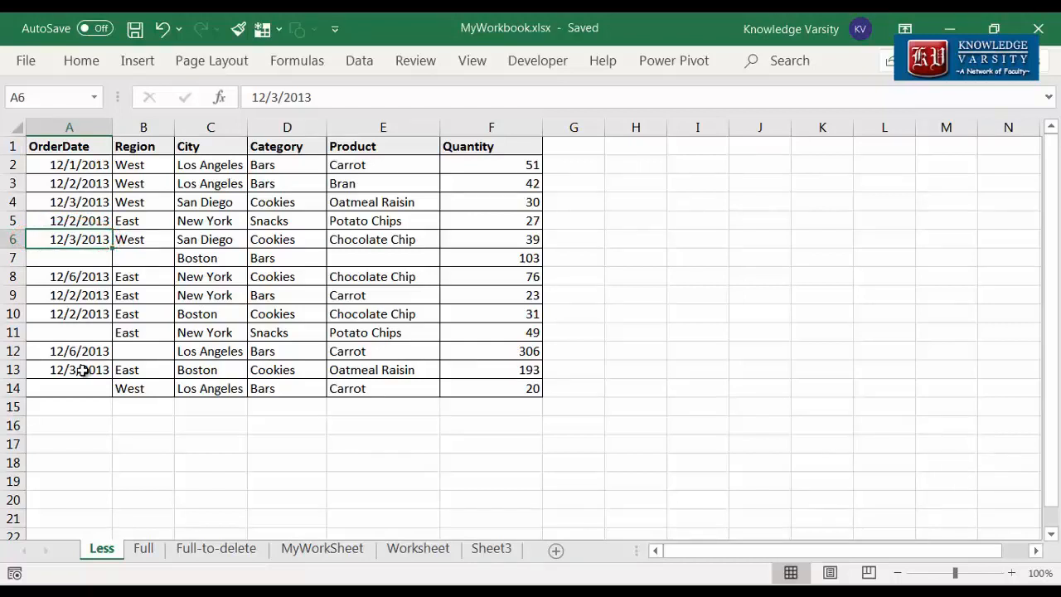
{"action": "key", "text": "ctrl+Down"}
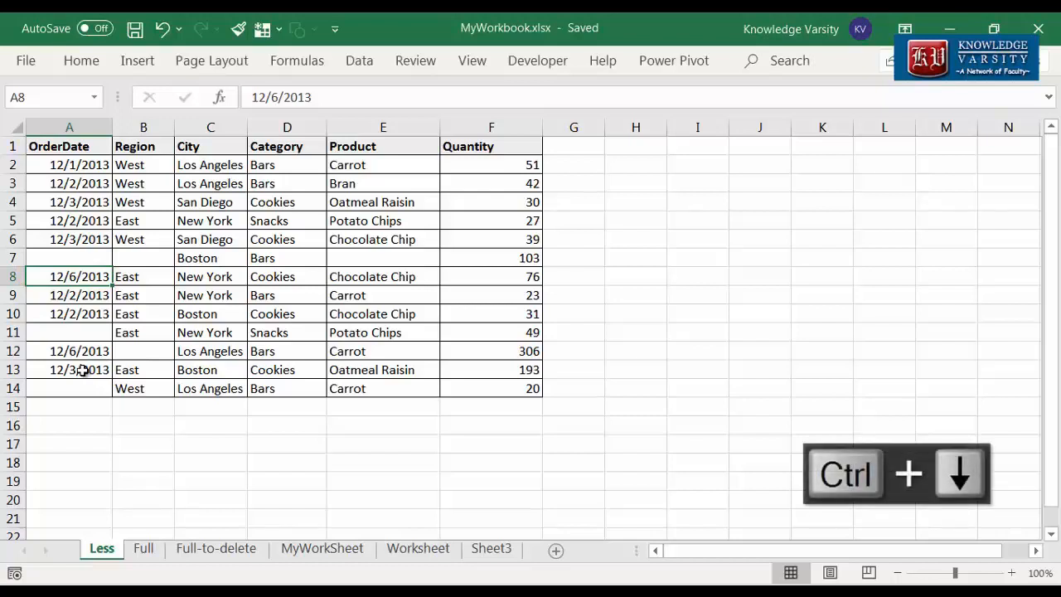
{"action": "key", "text": "ctrl+Down"}
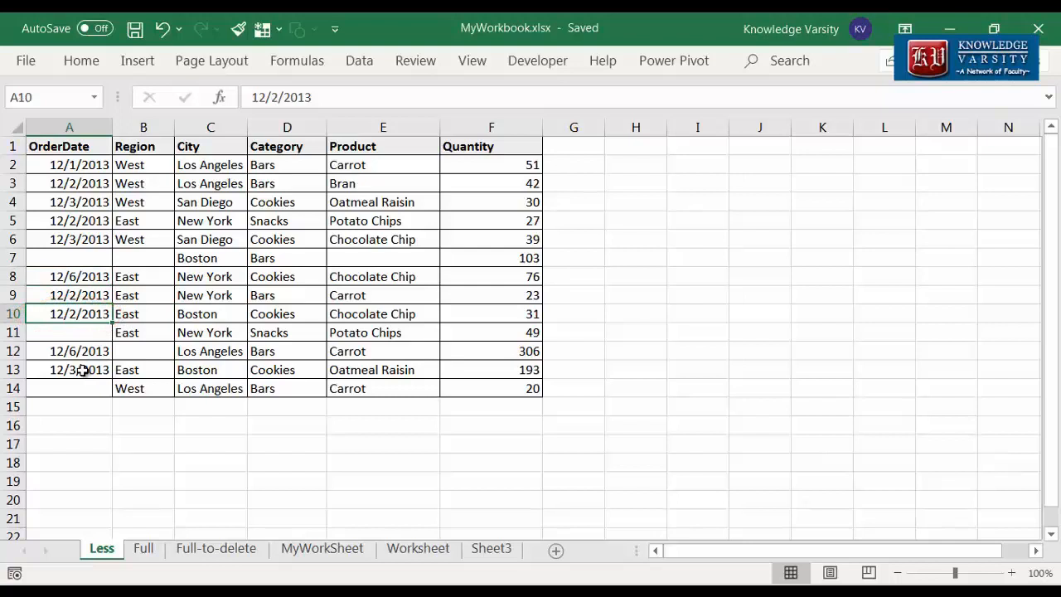
{"action": "key", "text": "ctrl+Down"}
{"action": "key", "text": "ctrl+Down"}
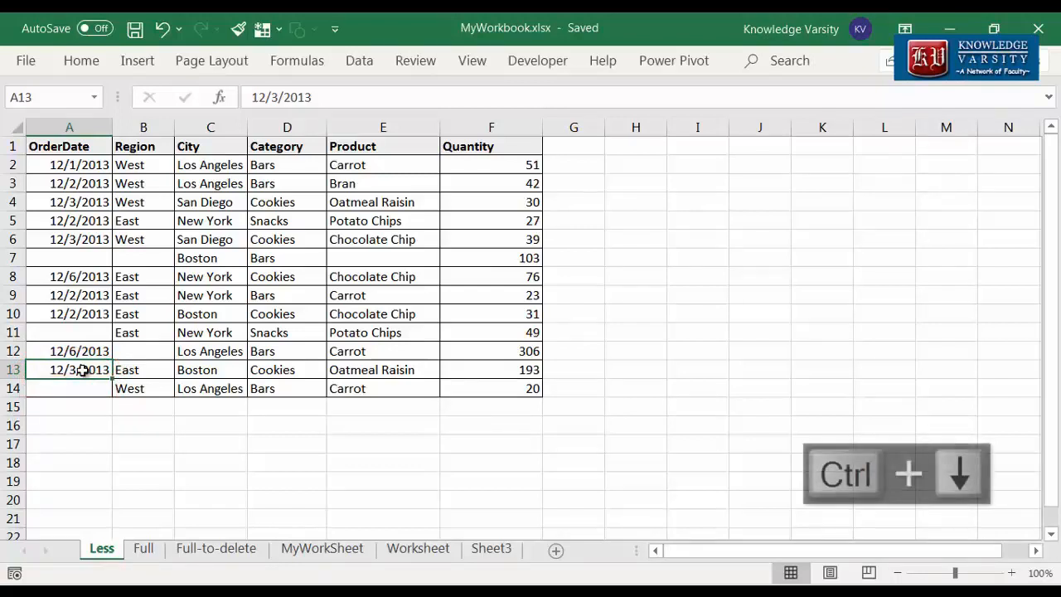
{"action": "key", "text": "ctrl+Down"}
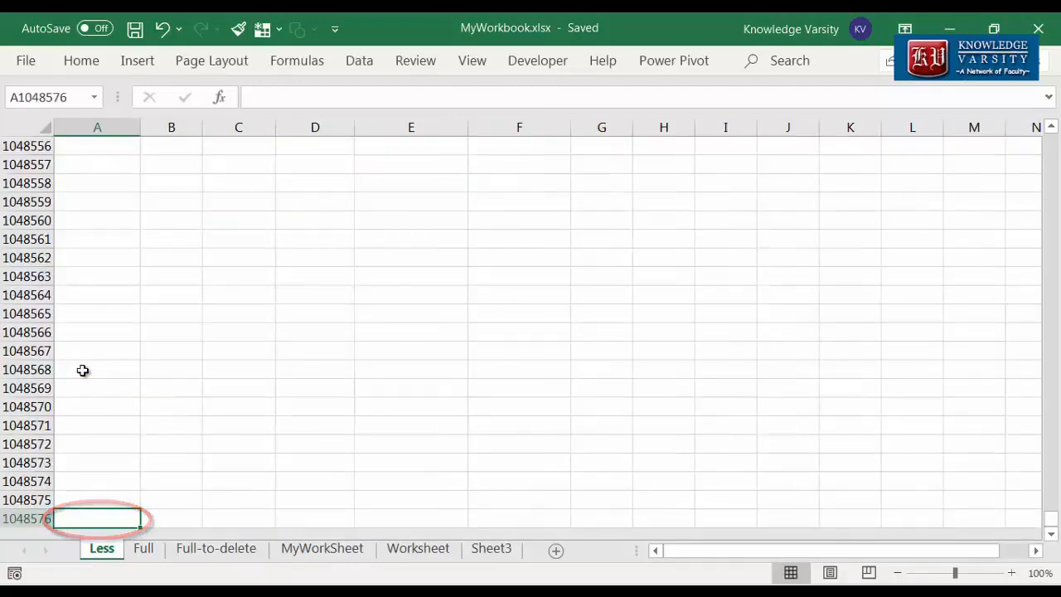
{"action": "key", "text": "ctrl+Home"}
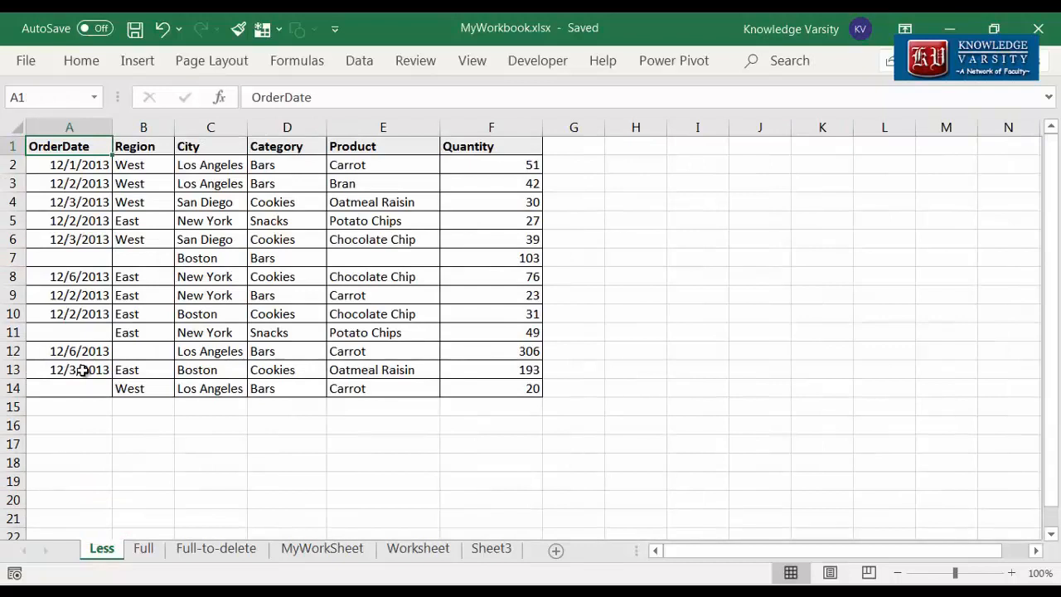
- From blank cell A18, jump up the OrderDate column through the edges of its data blocks to A1
{"action": "left_click", "coordinate": [81, 465]}
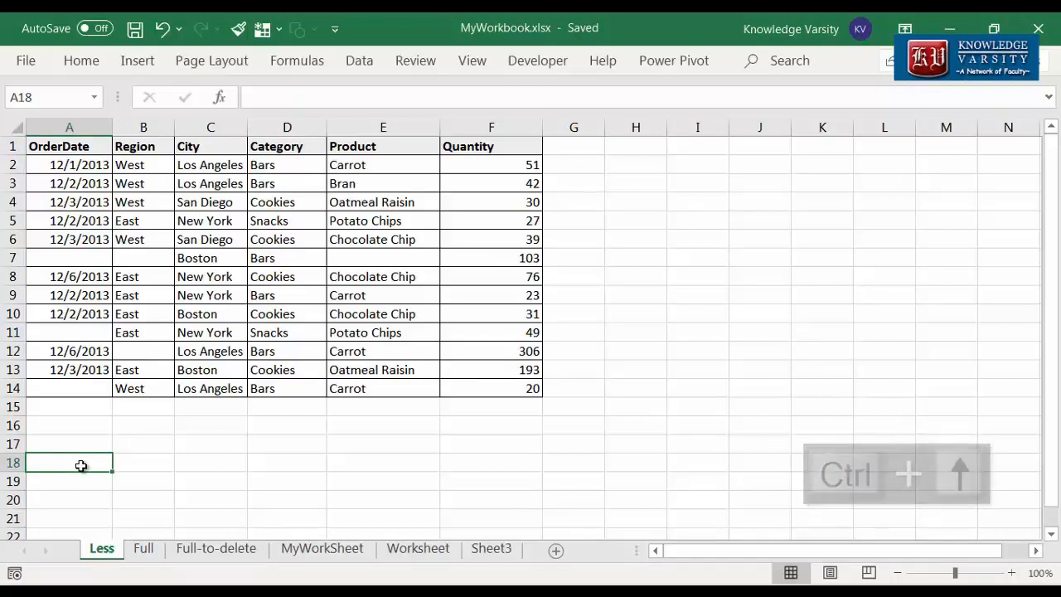
{"action": "key", "text": "ctrl+Up"}
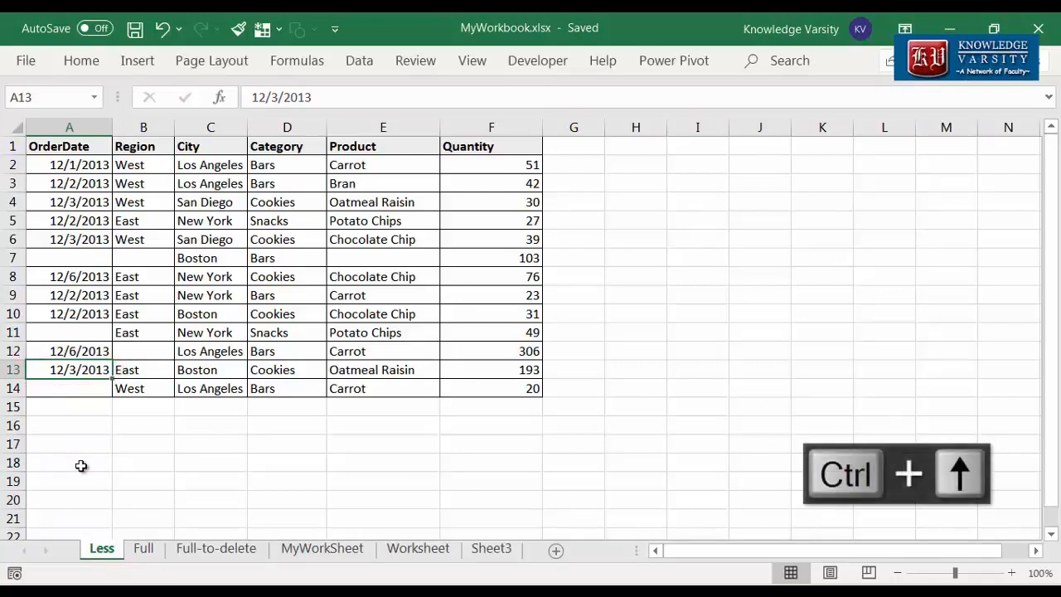
{"action": "key", "text": "ctrl+Up"}
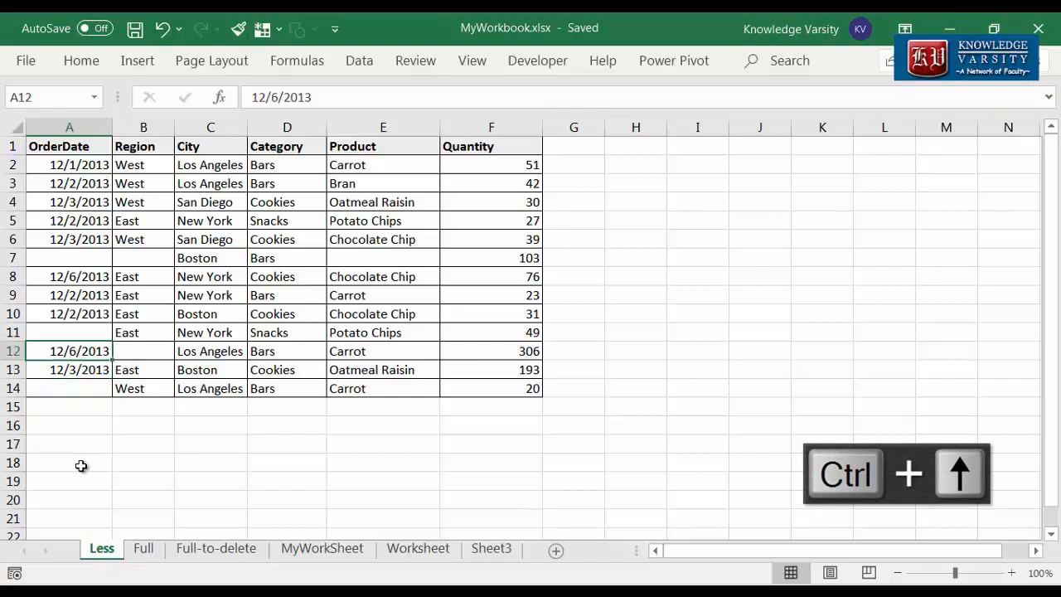
{"action": "key", "text": "ctrl+Up"}
{"action": "key", "text": "ctrl+Up"}
{"action": "key", "text": "ctrl+Up"}
{"action": "key", "text": "ctrl+Up"}
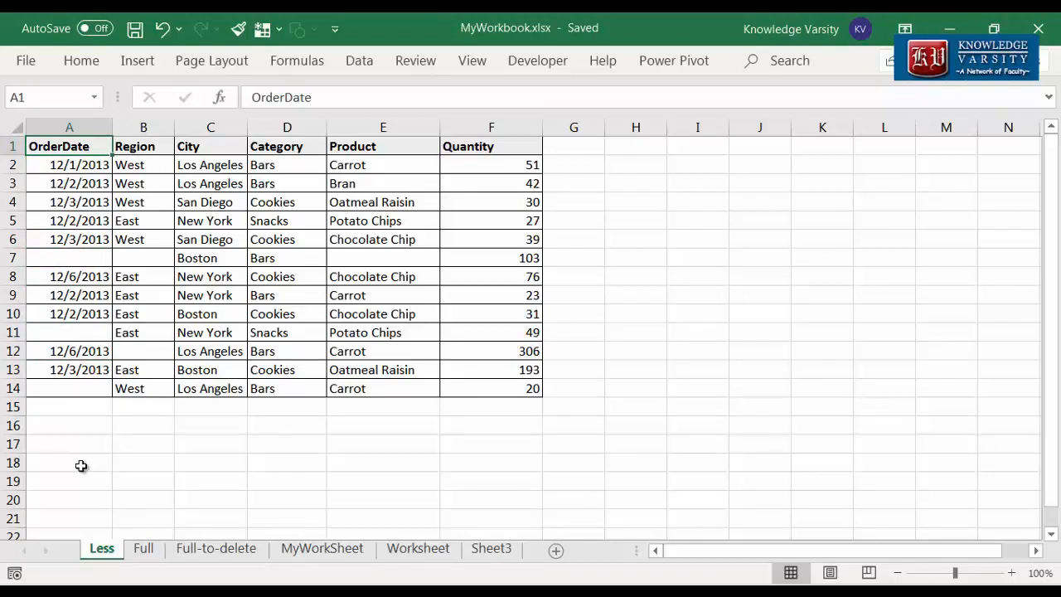
- From A2, jump right along the row to the edge of its data in the Quantity column, and on to the next edge
{"action": "key", "text": "Down"}
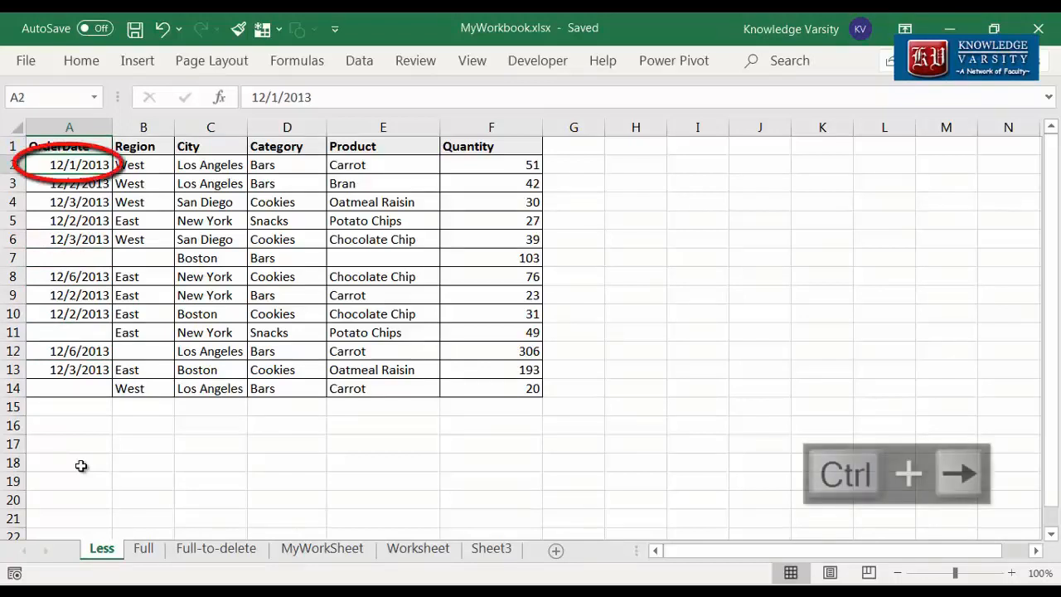
{"action": "key", "text": "ctrl+Right"}
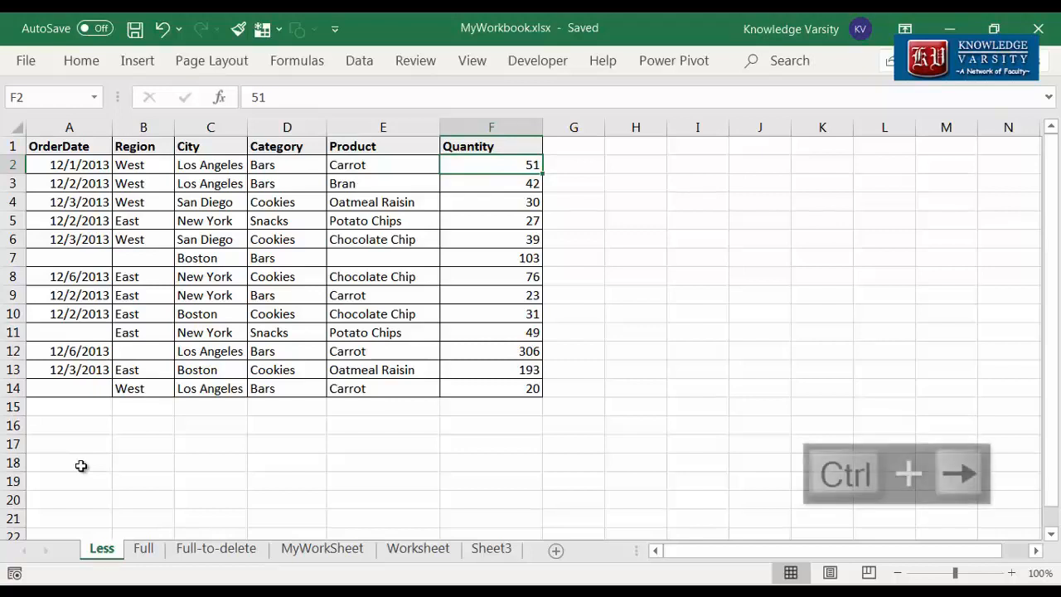
{"action": "key", "text": "ctrl+Right"}
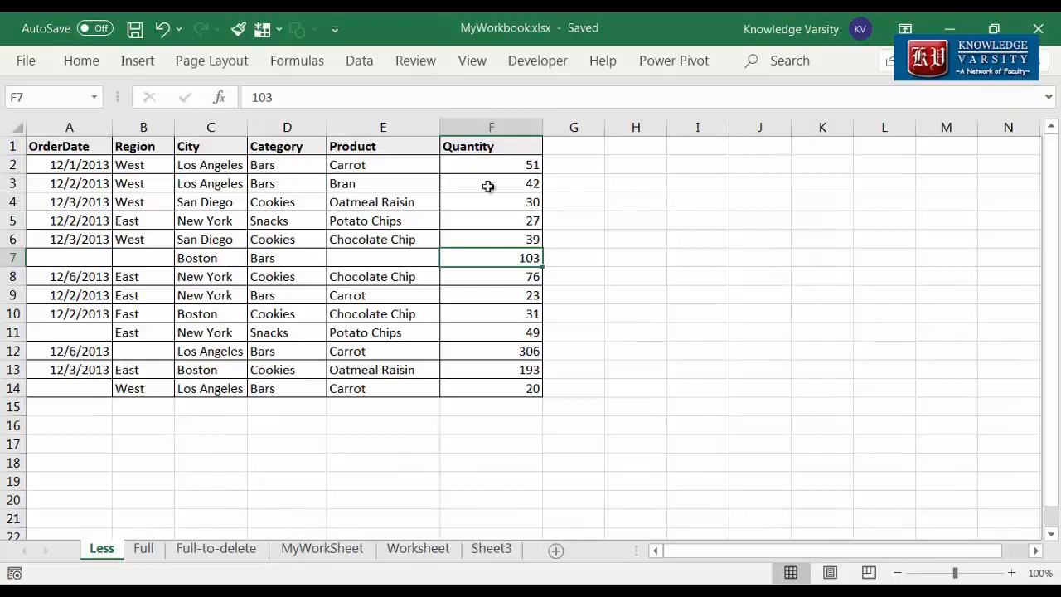
- From blank cell L5, jump left to F5 at the table's edge and on to the start of row 5's data
{"action": "left_click", "coordinate": [886, 213]}
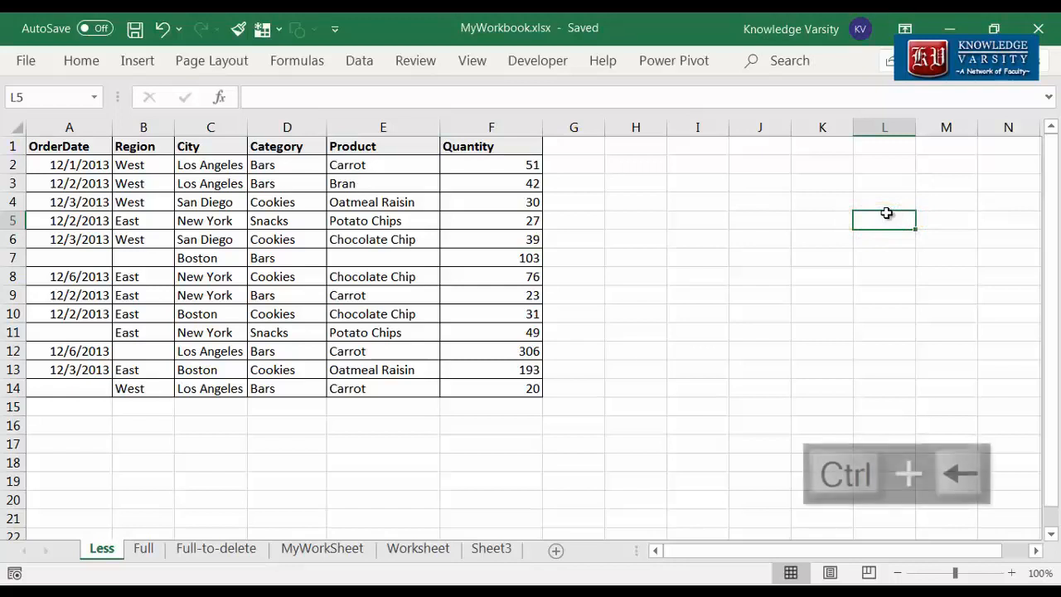
{"action": "key", "text": "ctrl+Left"}
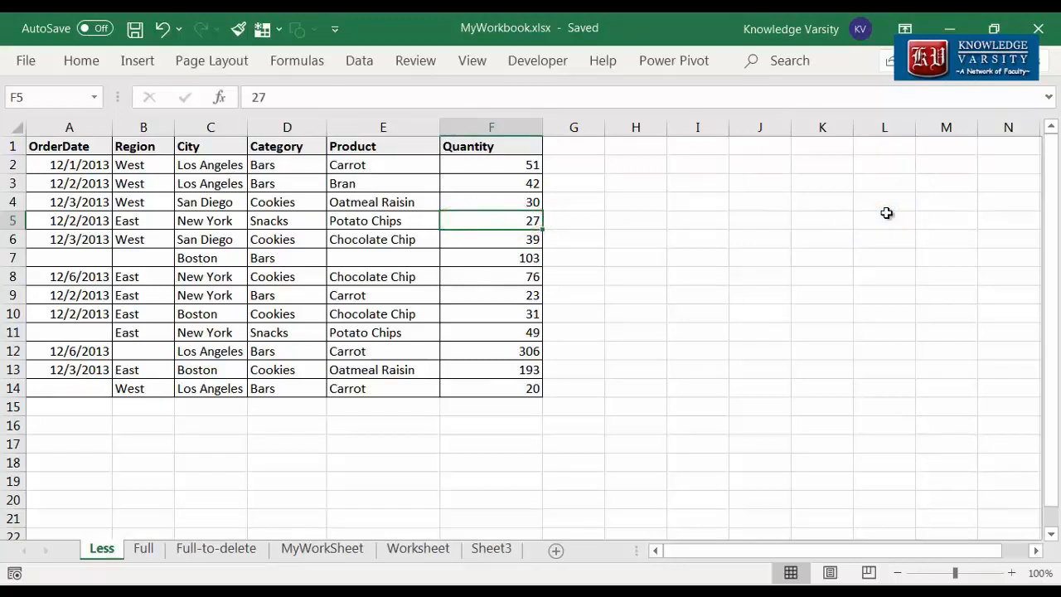
{"action": "key", "text": "ctrl+Left"}
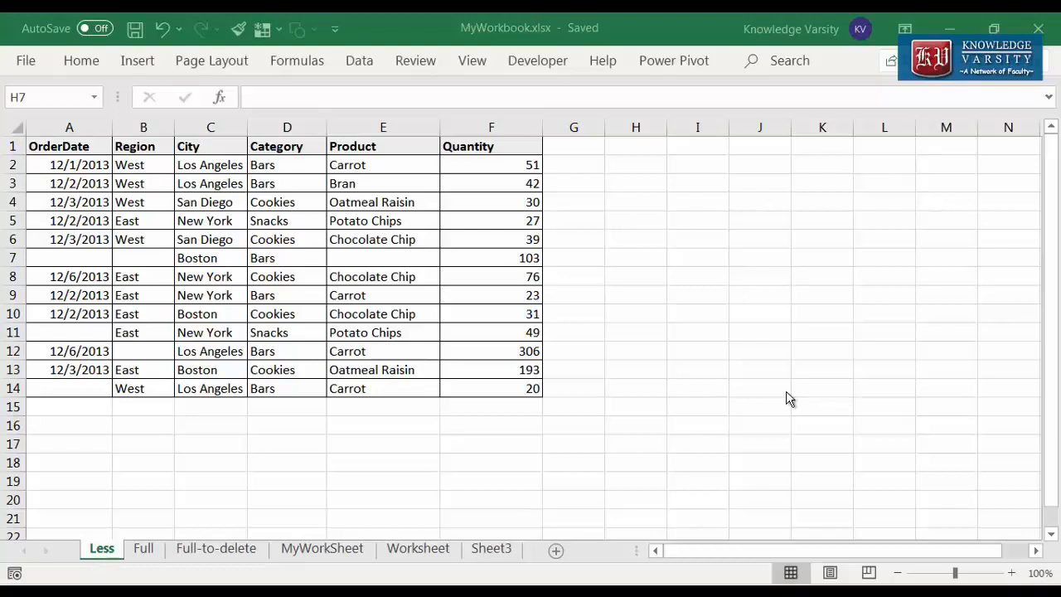
- Select the entire column G by its heading, and select the entire column H starting from cell H3
{"action": "left_click", "coordinate": [591, 125]}
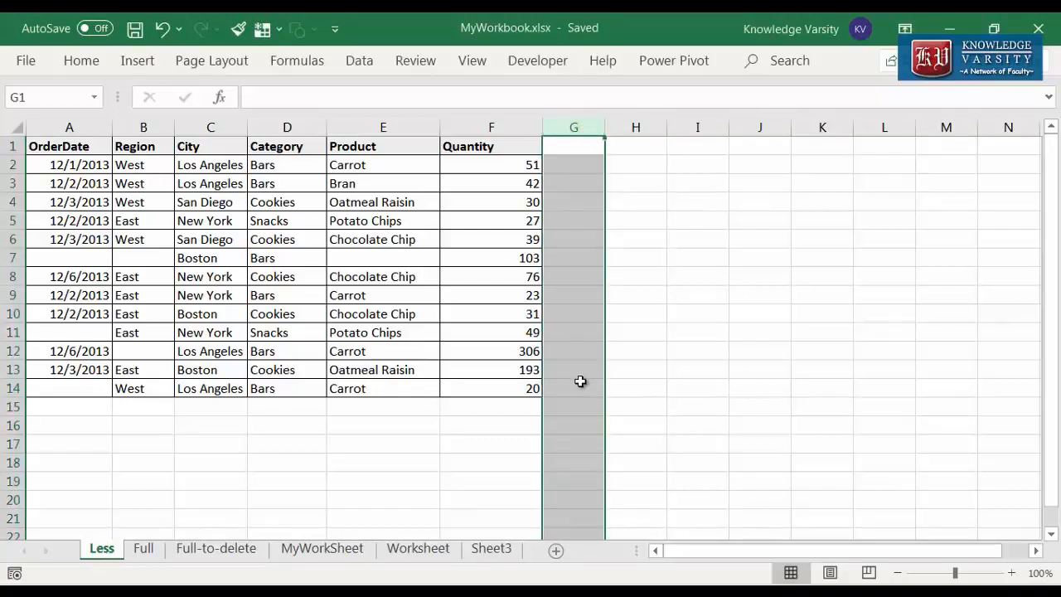
{"action": "left_click", "coordinate": [634, 185]}
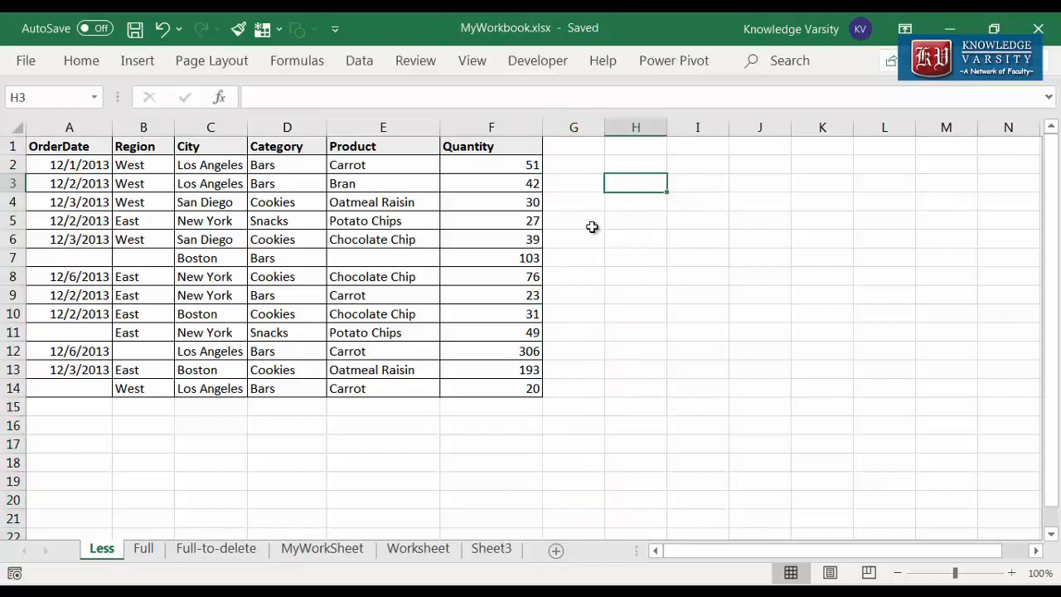
{"action": "key", "text": "ctrl+space"}
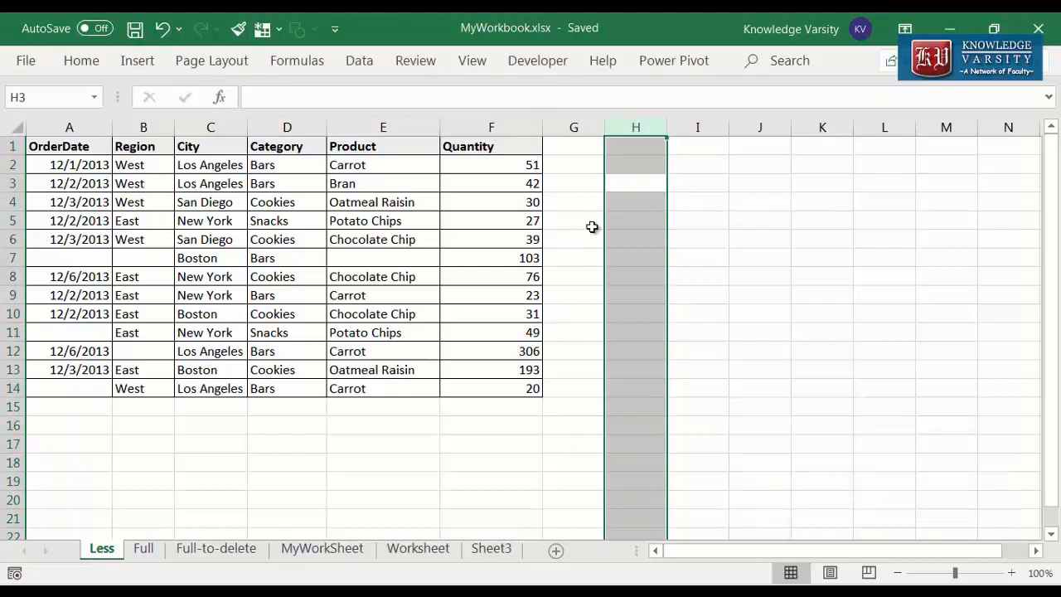
- Select the entire row 4 starting from the Oatmeal Raisin cell E4
{"action": "left_click", "coordinate": [418, 200]}
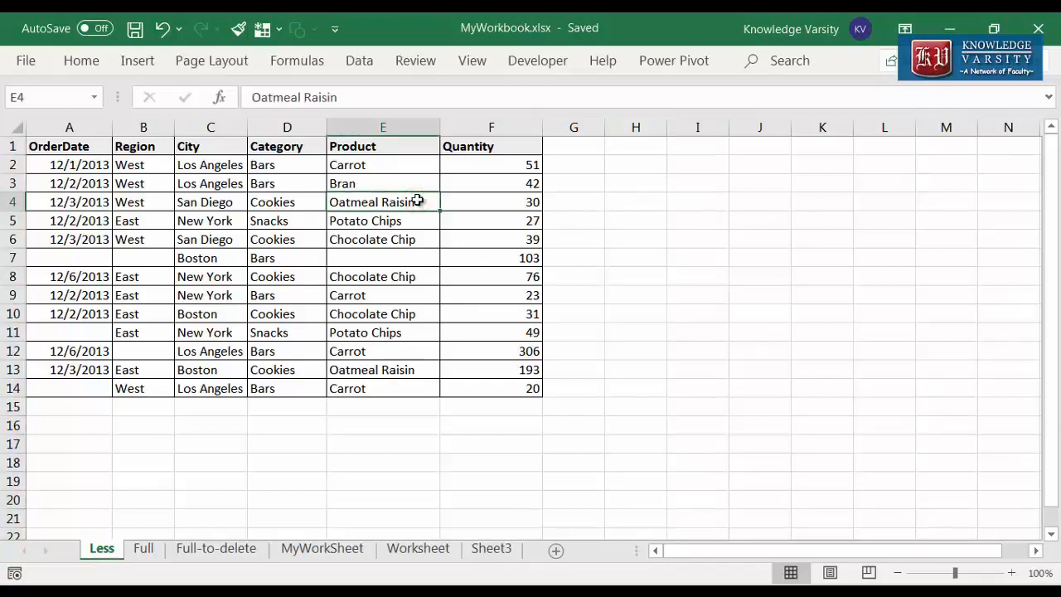
{"action": "key", "text": "shift+space"}
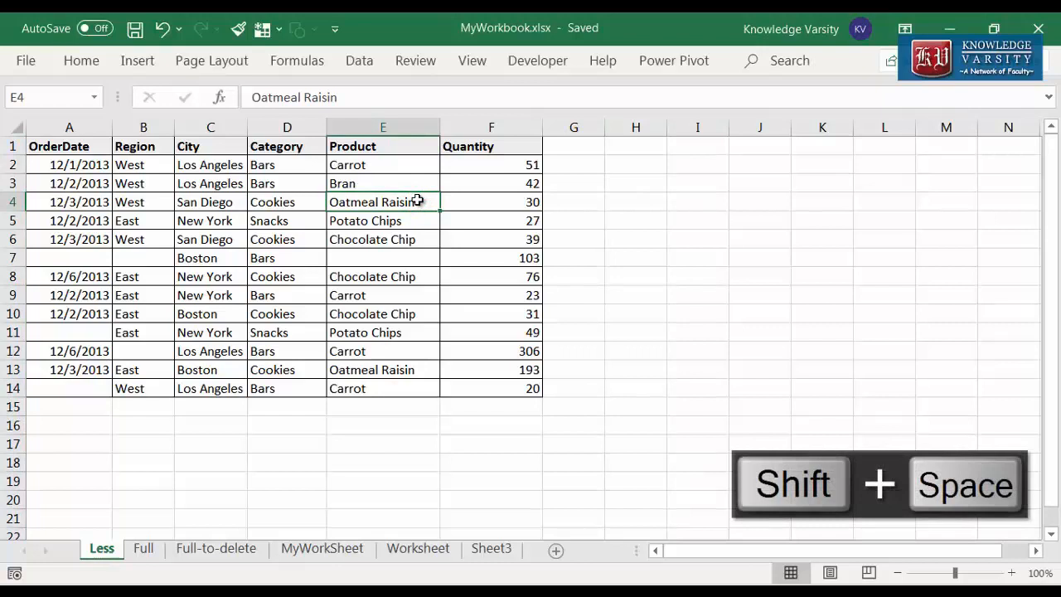
{"action": "key", "text": "shift+space"}
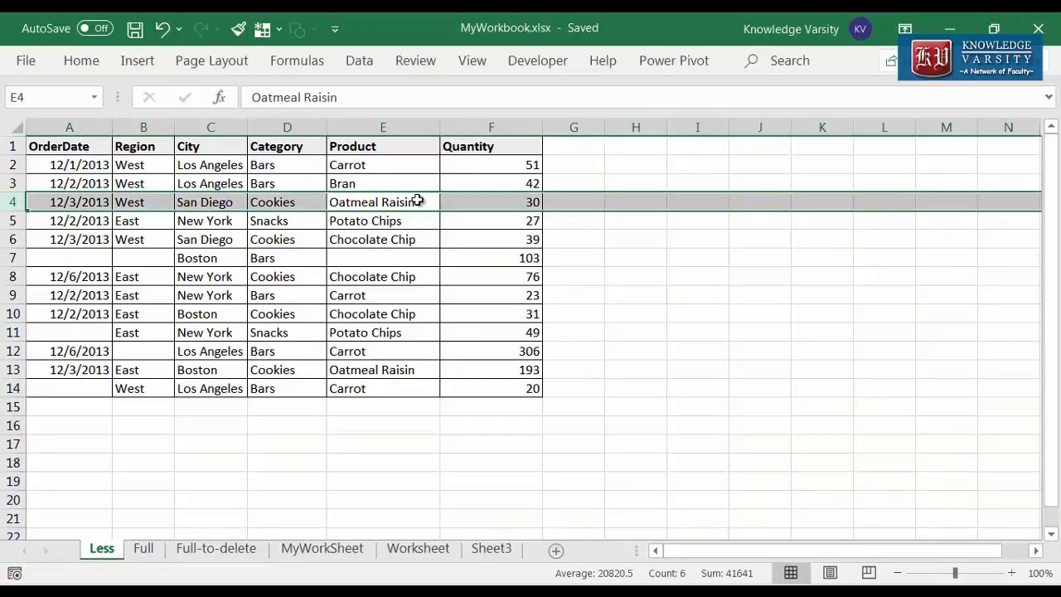
- Select the whole order table at once, starting from cell D10 in the Category column
{"action": "left_click", "coordinate": [181, 203]}
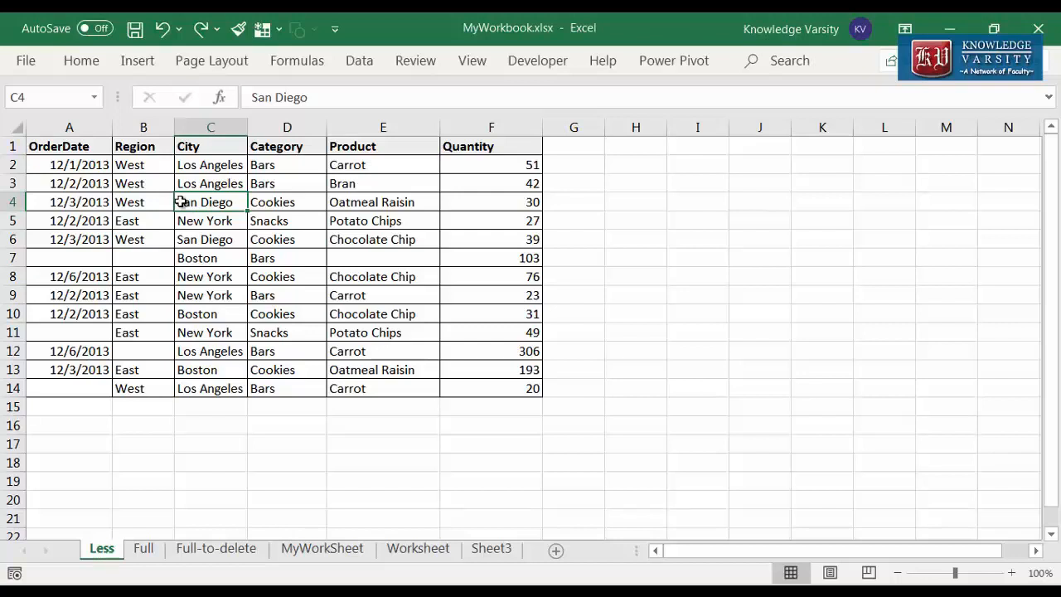
{"action": "left_click", "coordinate": [302, 316]}
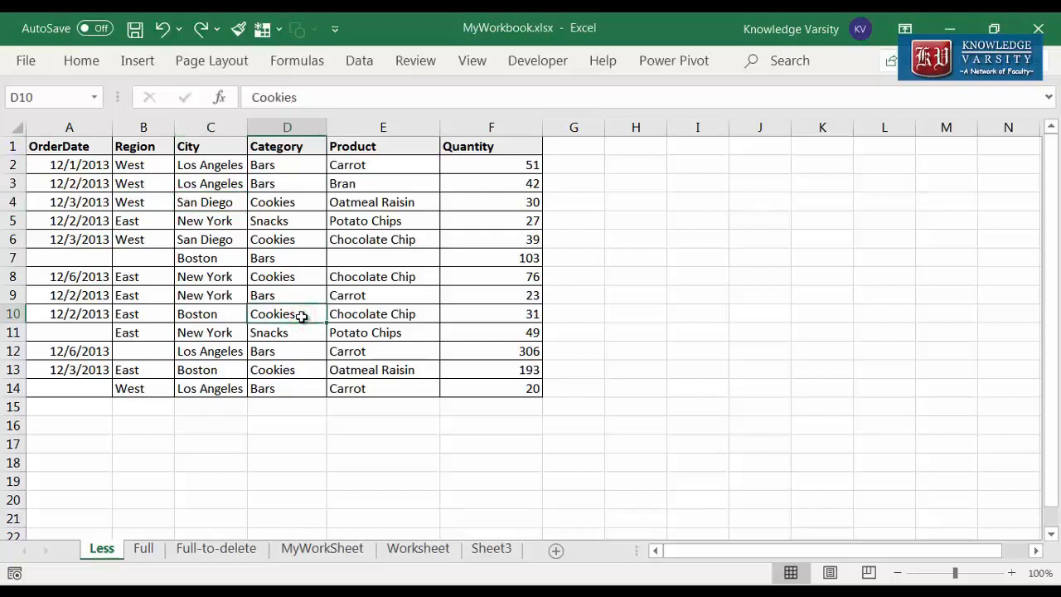
{"action": "key", "text": "ctrl+a"}
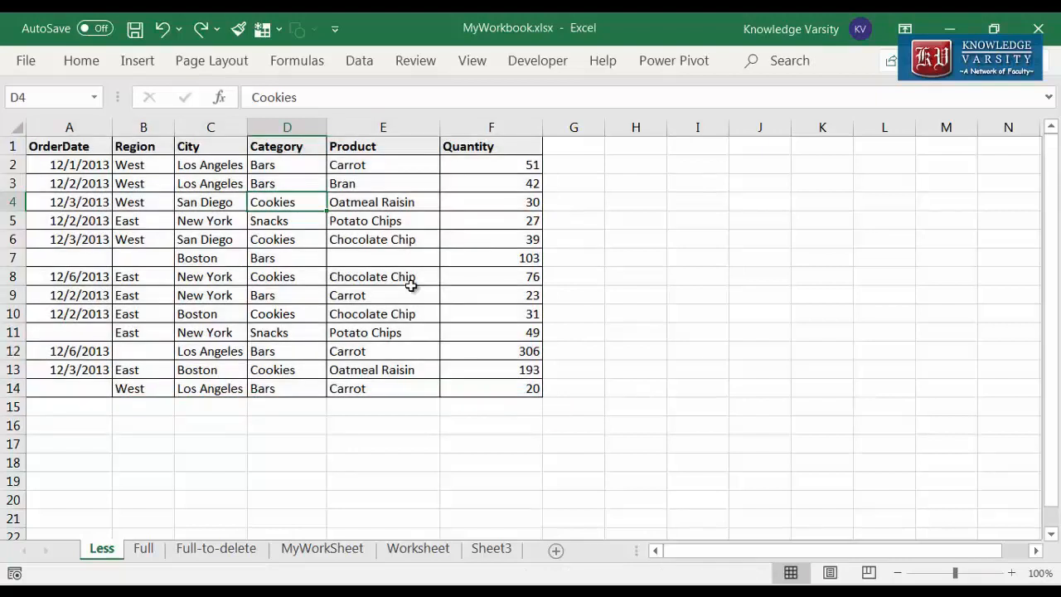
- Select every cell of the worksheet starting from the Cookies cell D4, and release the selection by choosing cell E9
{"action": "key", "text": "ctrl+a"}
{"action": "key", "text": "ctrl+a"}
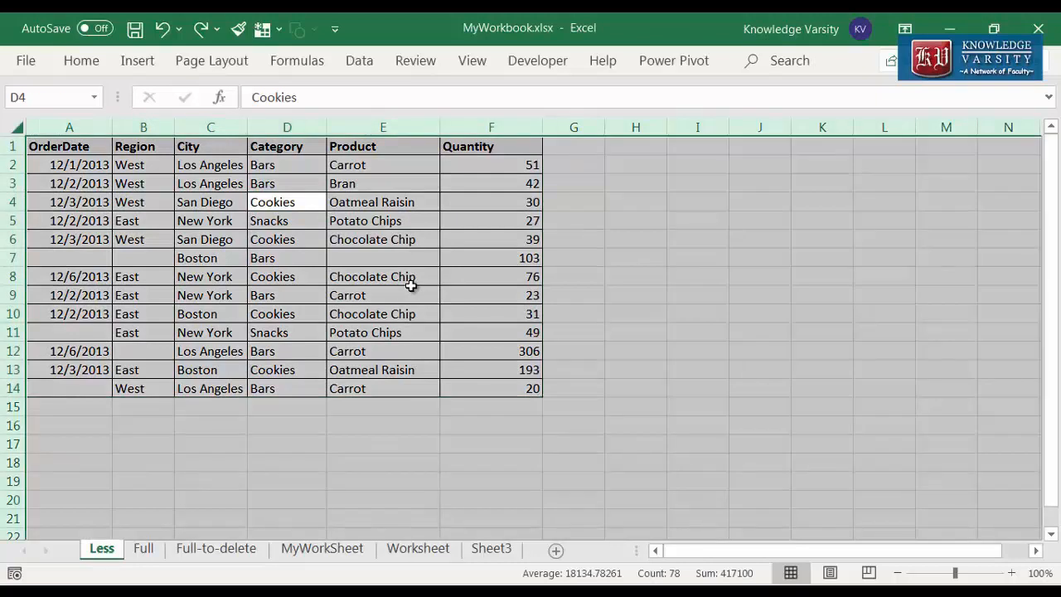
{"action": "left_click", "coordinate": [412, 290]}
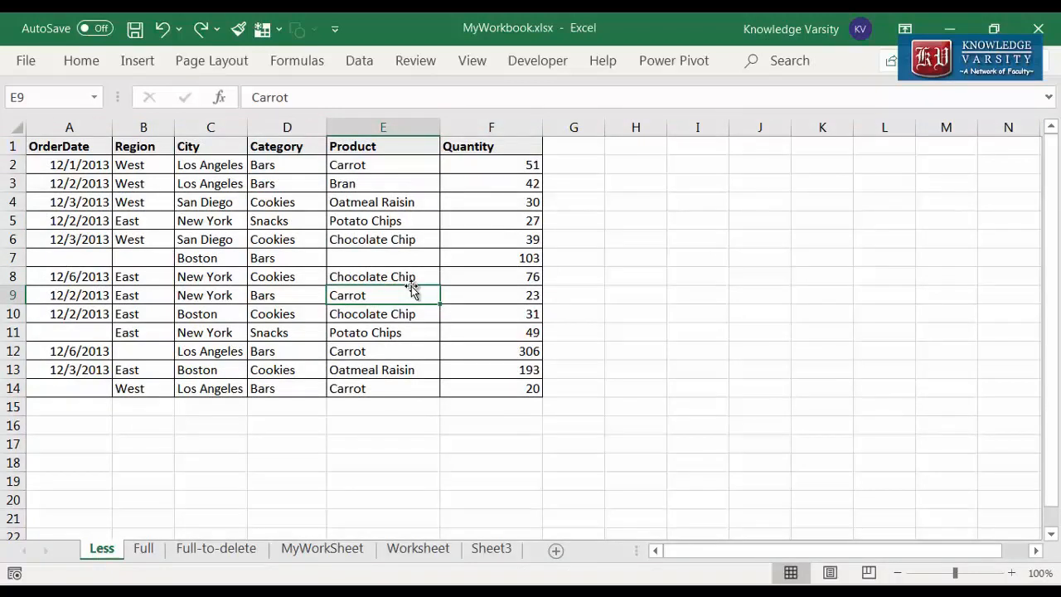
- Select the cells A2 to C2 by extending the selection rightward from the first order date
{"action": "key", "text": "Up"}
{"action": "key", "text": "Up"}
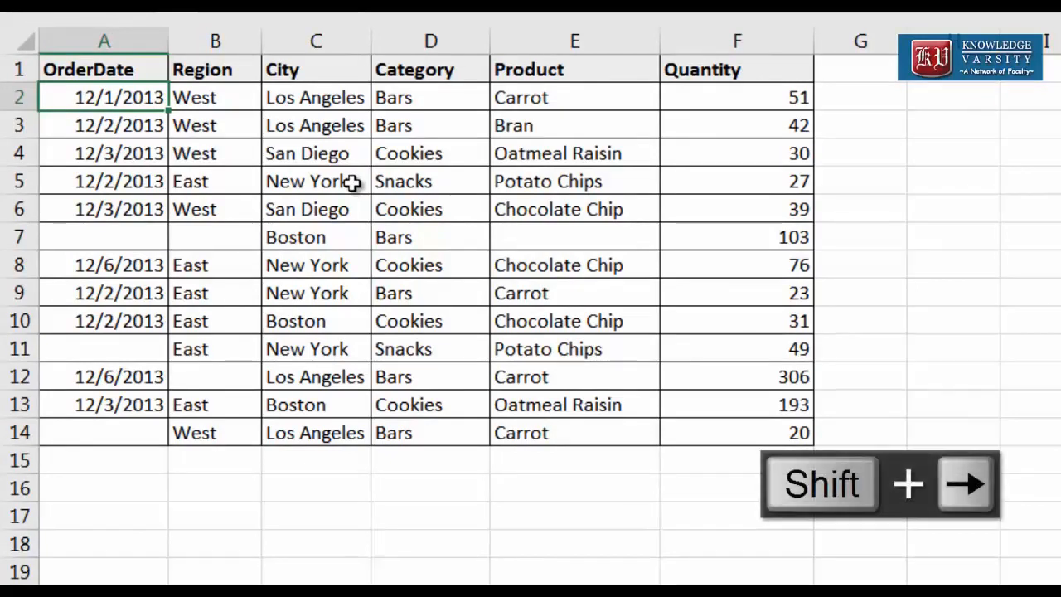
{"action": "key", "text": "shift+Right"}
{"action": "key", "text": "shift+Right"}
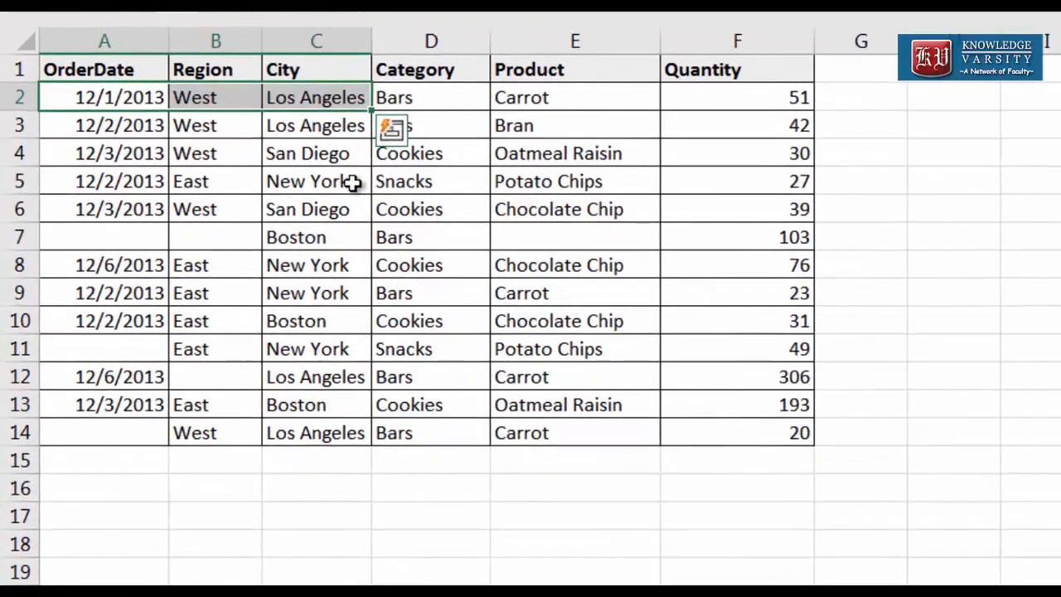
- Select the cells C5 to C7 by extending the selection downward from the New York cell C5
{"action": "left_click", "coordinate": [236, 222]}
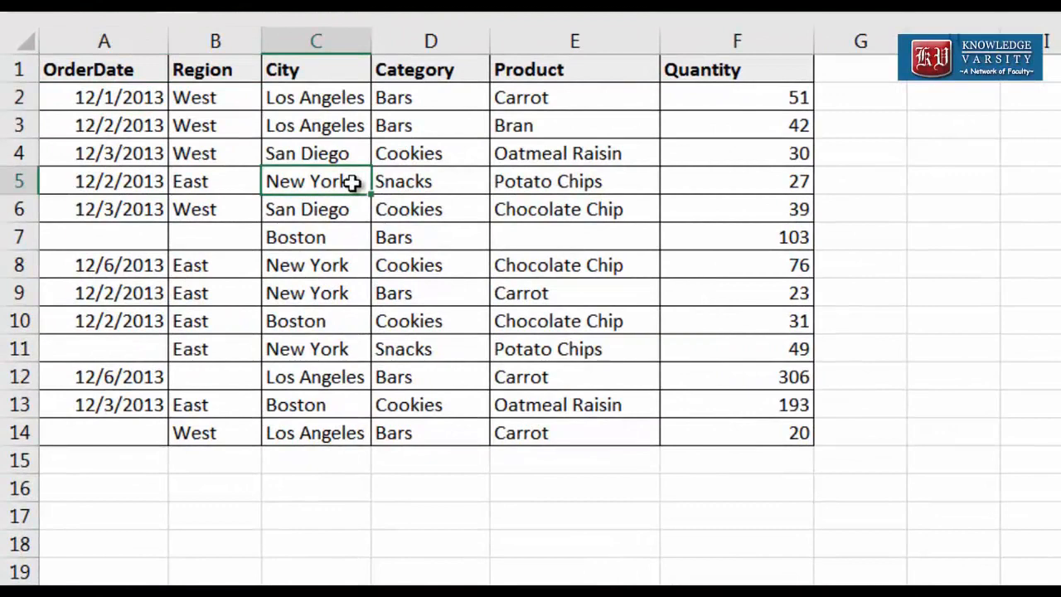
{"action": "key", "text": "shift+Down"}
{"action": "key", "text": "shift+Down"}
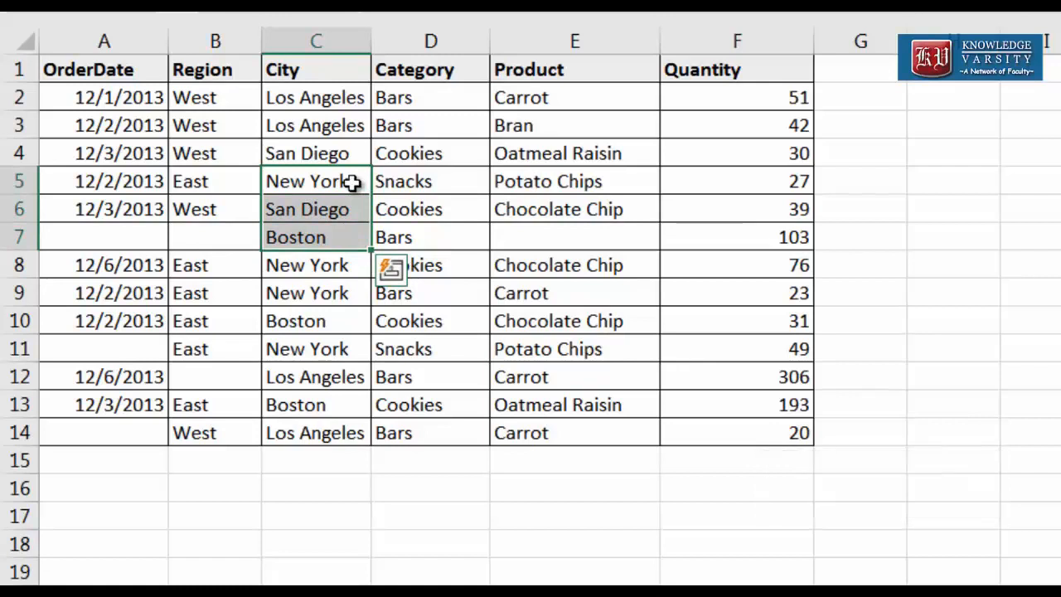
- Move to the Cookies cell D8 and extend the selection leftward to the Region cell B8
{"action": "key", "text": "Down"}
{"action": "key", "text": "Down"}
{"action": "key", "text": "Down"}
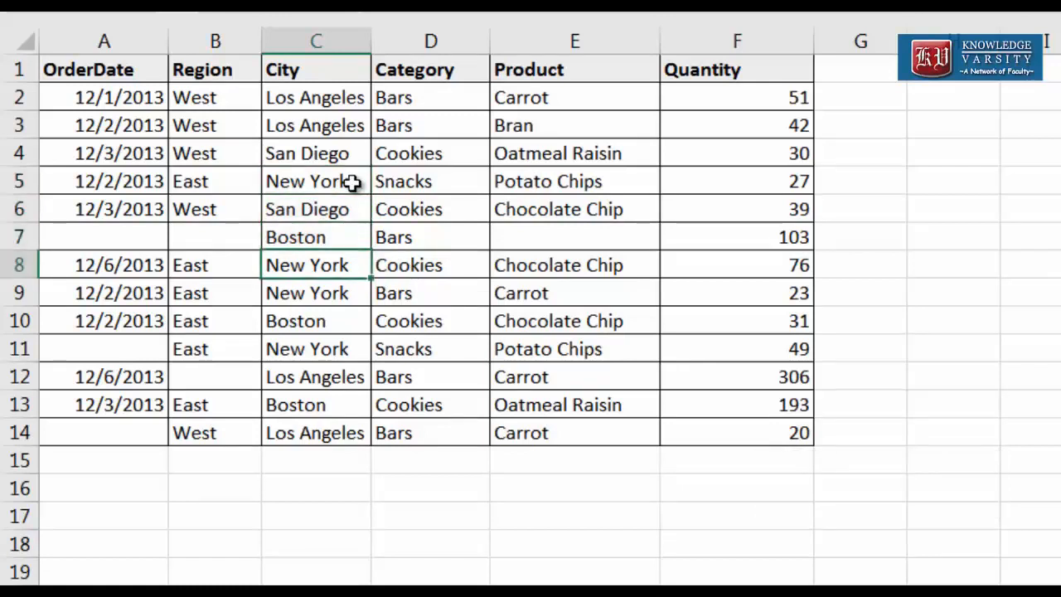
{"action": "key", "text": "Right"}
{"action": "key", "text": "shift+Left"}
{"action": "key", "text": "shift+Left"}
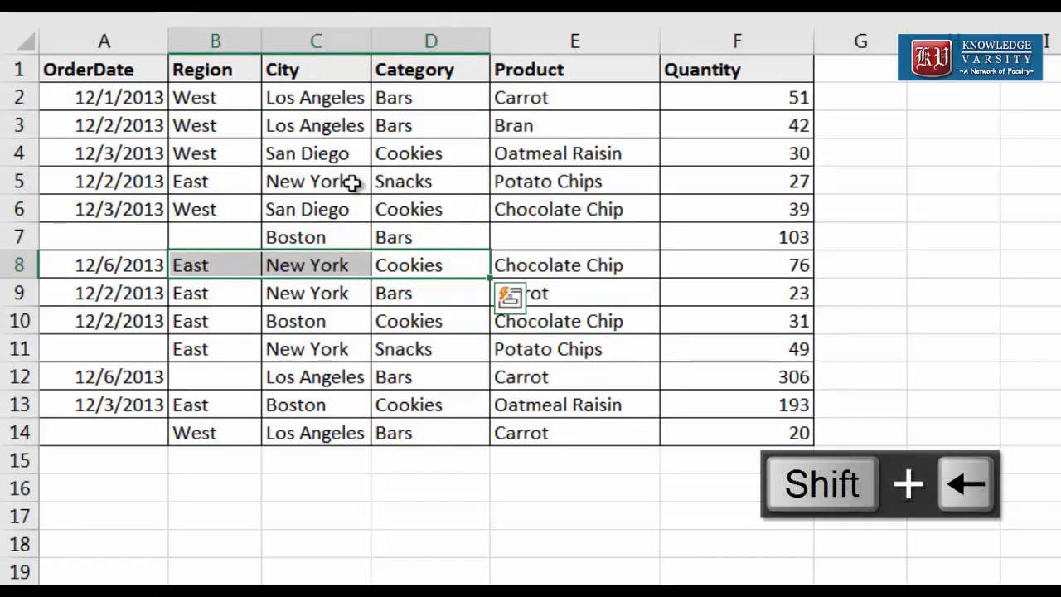
- Choose a cell in the lower rows of the table and extend the selection upward by three cells
{"action": "left_click", "coordinate": [412, 394]}
{"action": "key", "text": "shift+Up"}
{"action": "key", "text": "shift+Up"}
{"action": "key", "text": "shift+Up"}
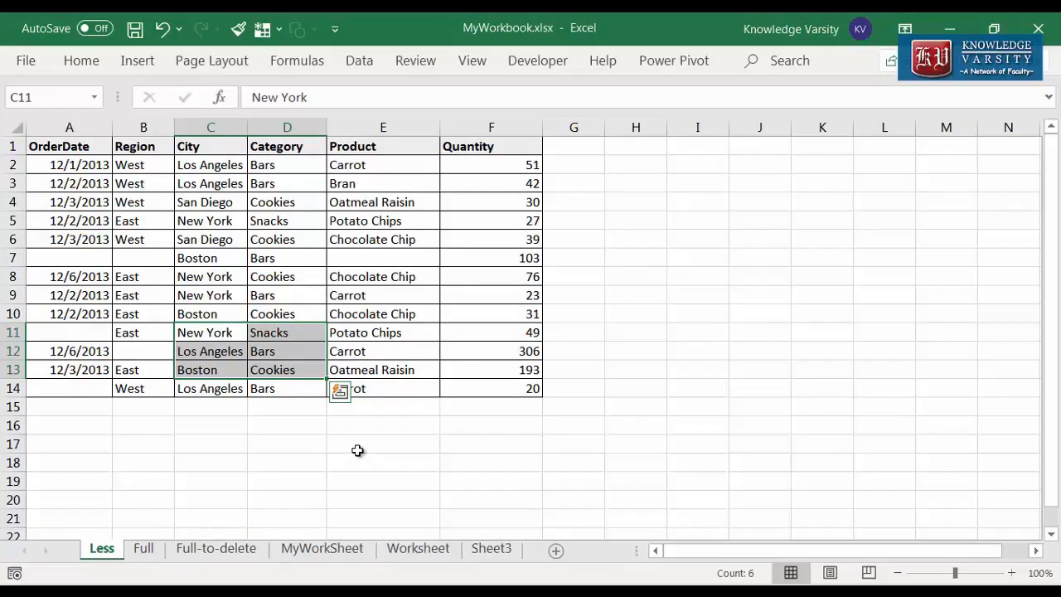
- Add the separate cells B6, E4 and E10 to the selected block C11:D13, and release the selection at blank cell I13
{"action": "left_click", "coordinate": [125, 239], "text": "ctrl"}
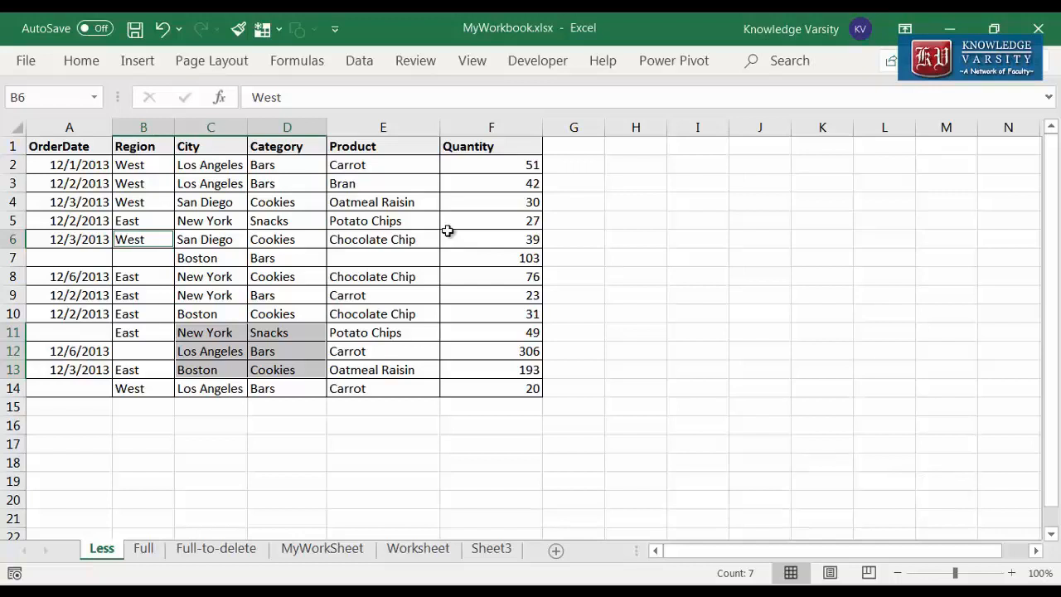
{"action": "left_click", "coordinate": [406, 204], "text": "ctrl"}
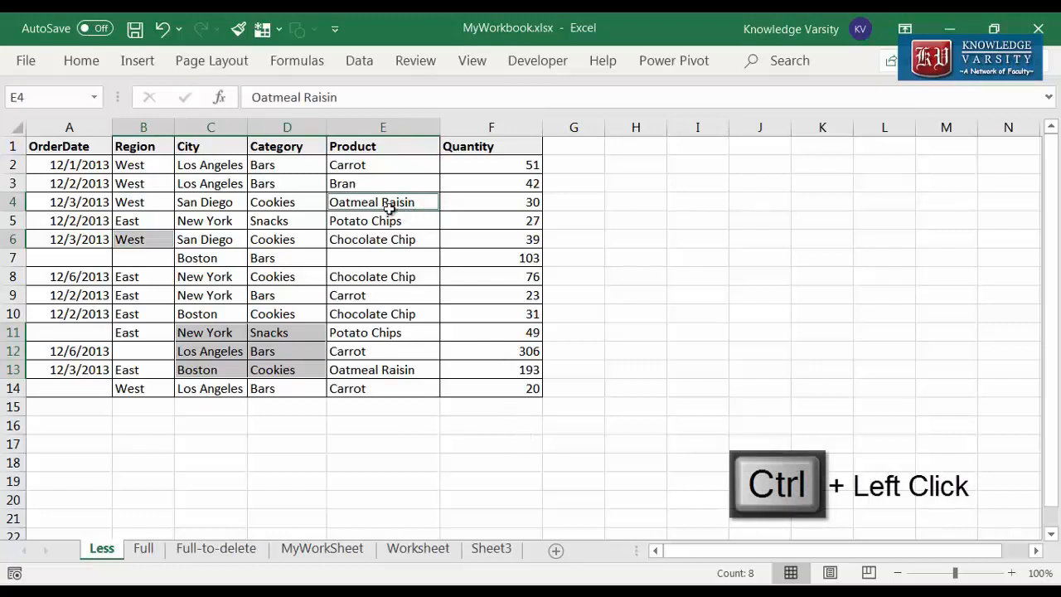
{"action": "left_click", "coordinate": [395, 314], "text": "ctrl"}
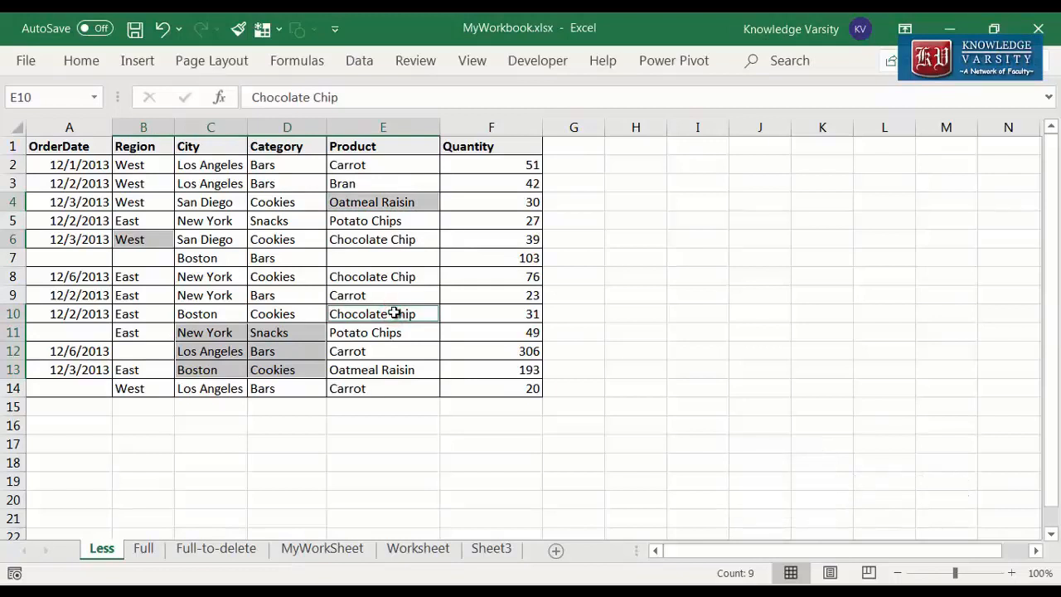
{"action": "left_click", "coordinate": [697, 363]}
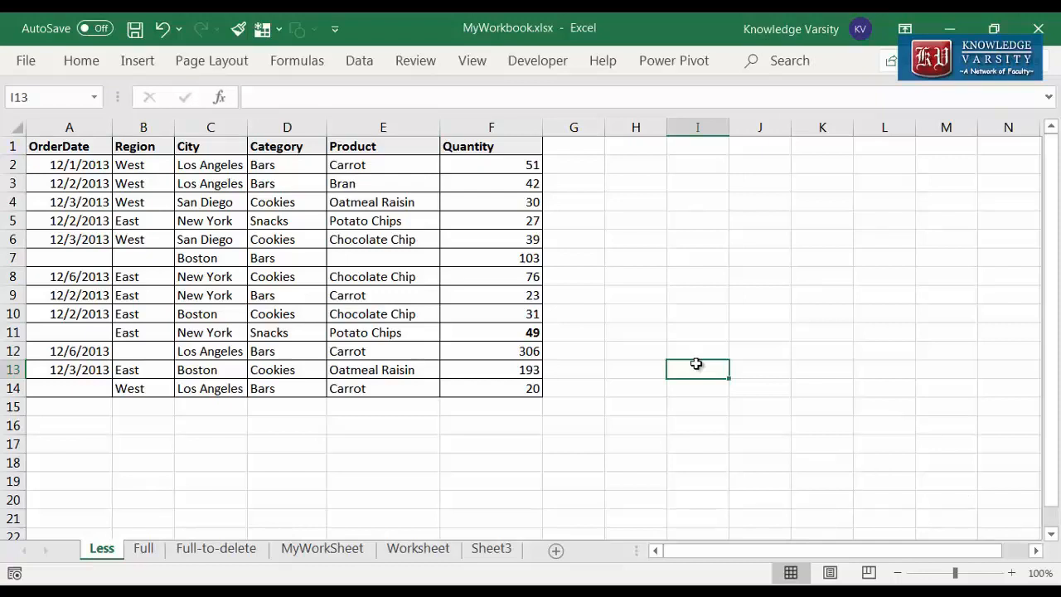
- Remove the bold formatting from quantity cell F11, and select everything from F11 back to the sheet's first cell A1
{"action": "left_click", "coordinate": [521, 335]}
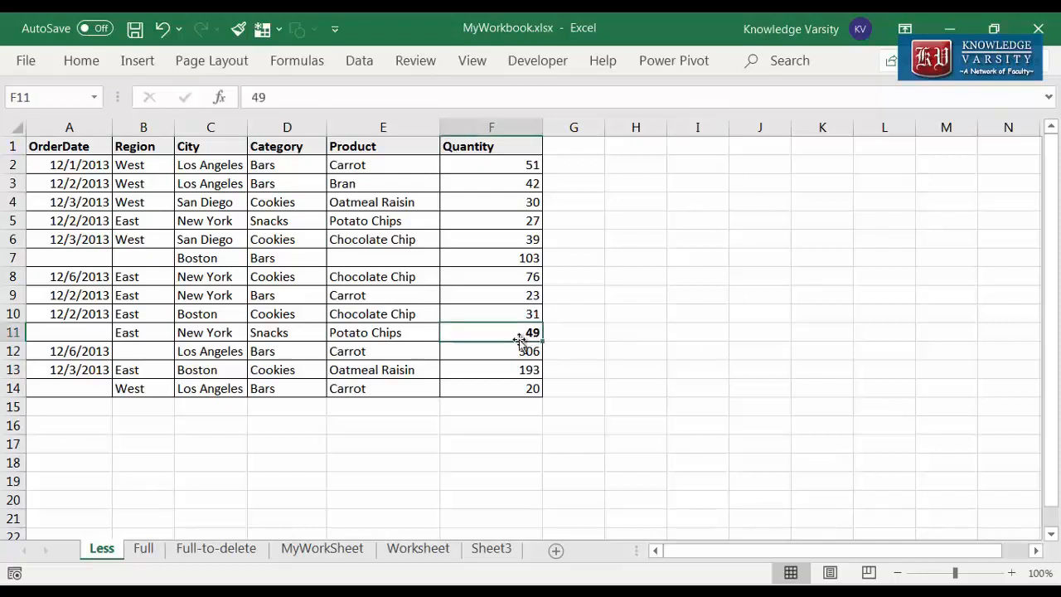
{"action": "key", "text": "ctrl+b"}
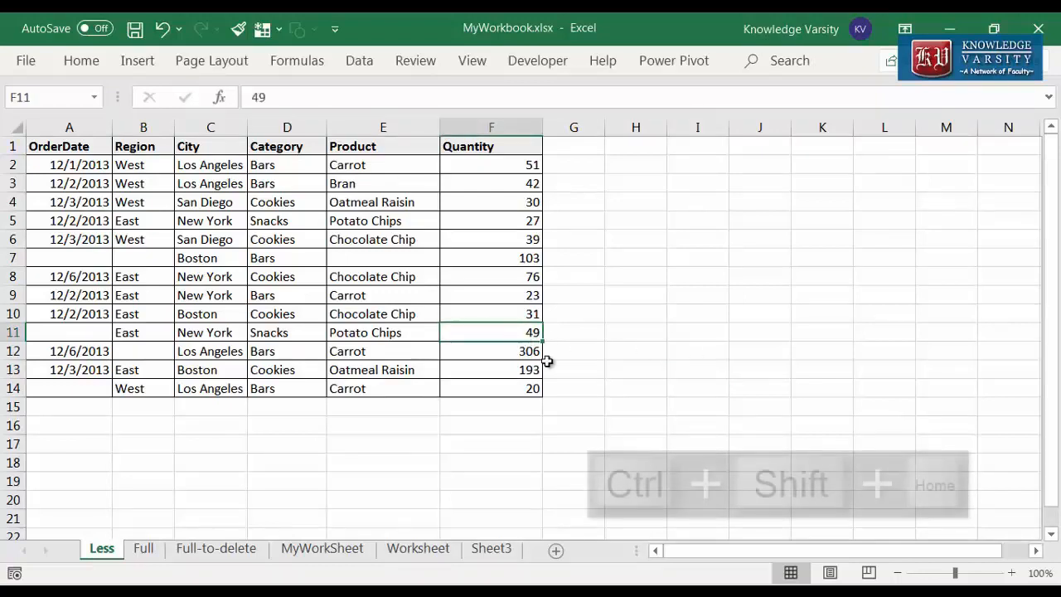
{"action": "key", "text": "ctrl+shift+Home"}
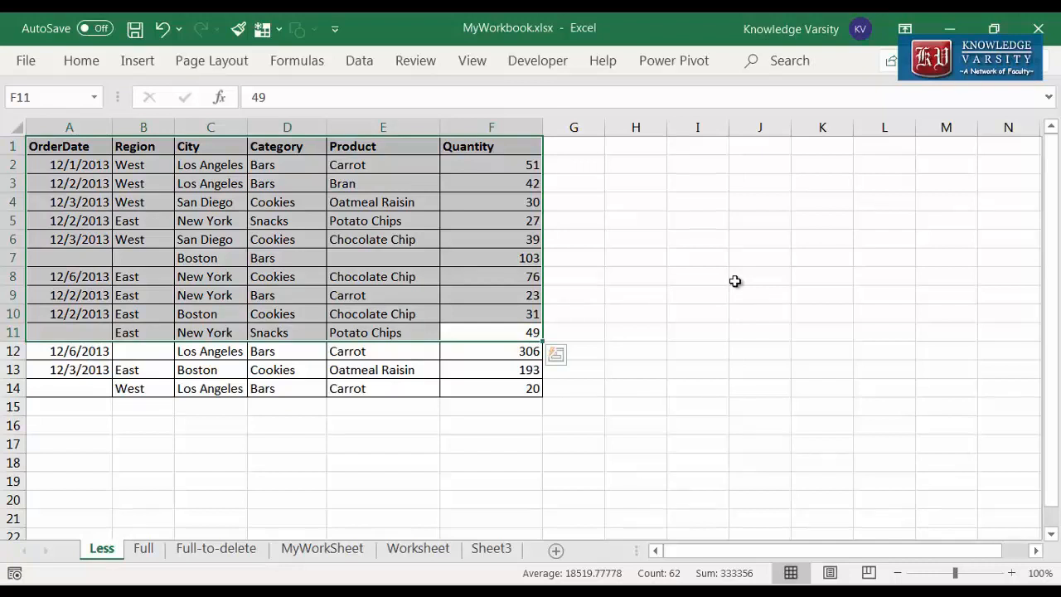
- Return to the first cell A1 and select the header row from OrderDate across to Quantity in F1
{"action": "key", "text": "ctrl+Home"}
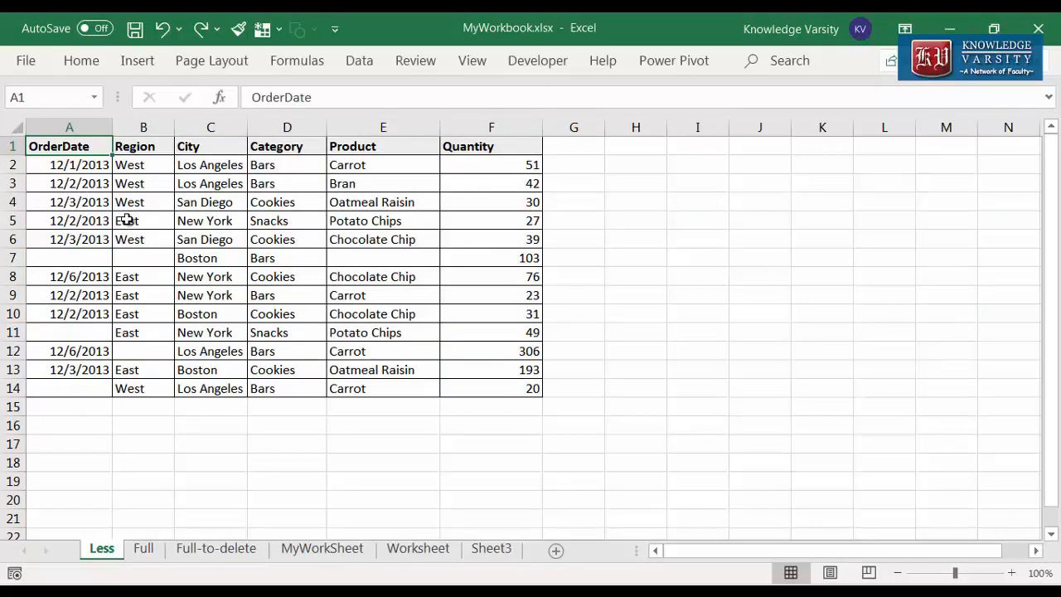
{"action": "key", "text": "Down"}
{"action": "key", "text": "Up"}
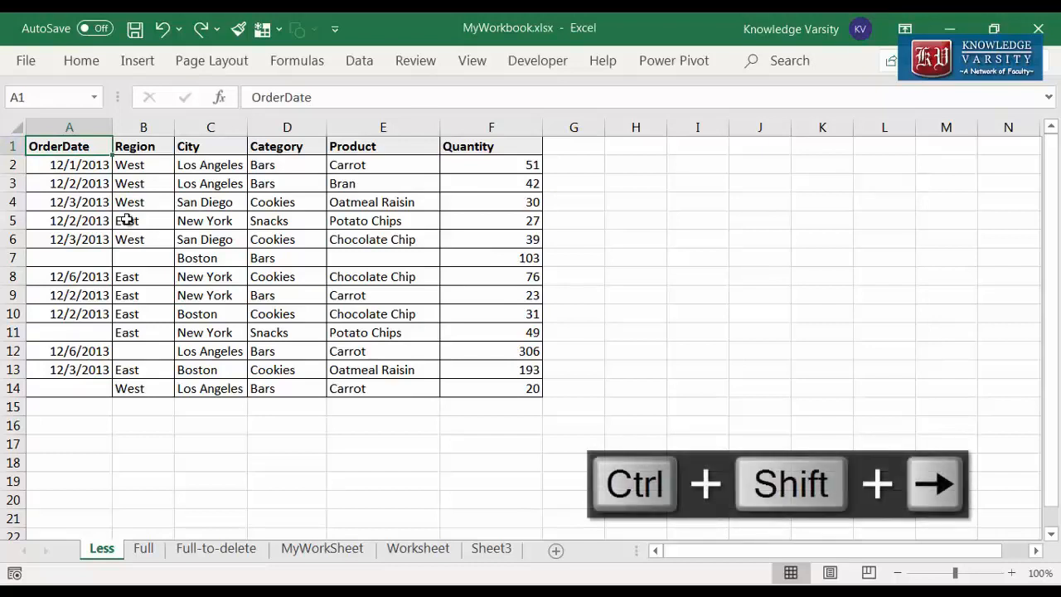
{"action": "key", "text": "ctrl+shift+Right"}
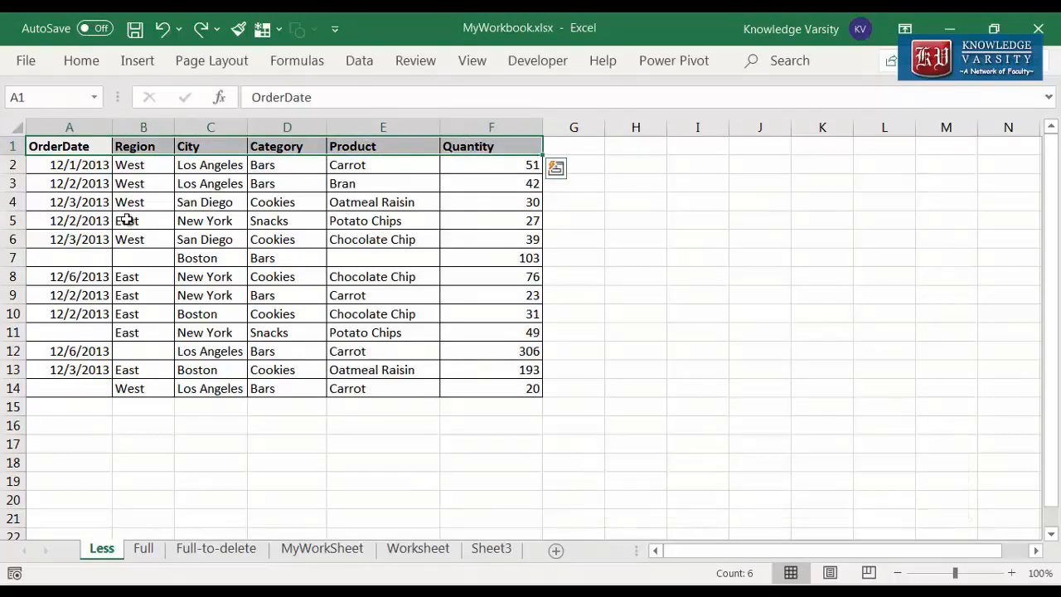
- Move to the City header C1 and select all of that column's data down to C14
{"action": "key", "text": "Right"}
{"action": "key", "text": "Right"}
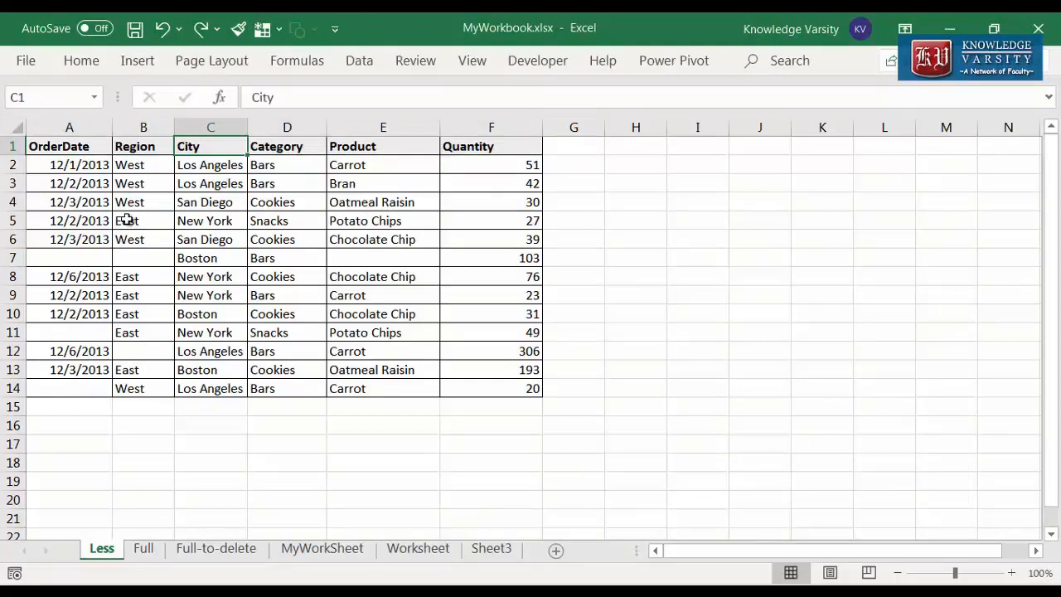
{"action": "key", "text": "Left"}
{"action": "key", "text": "Right"}
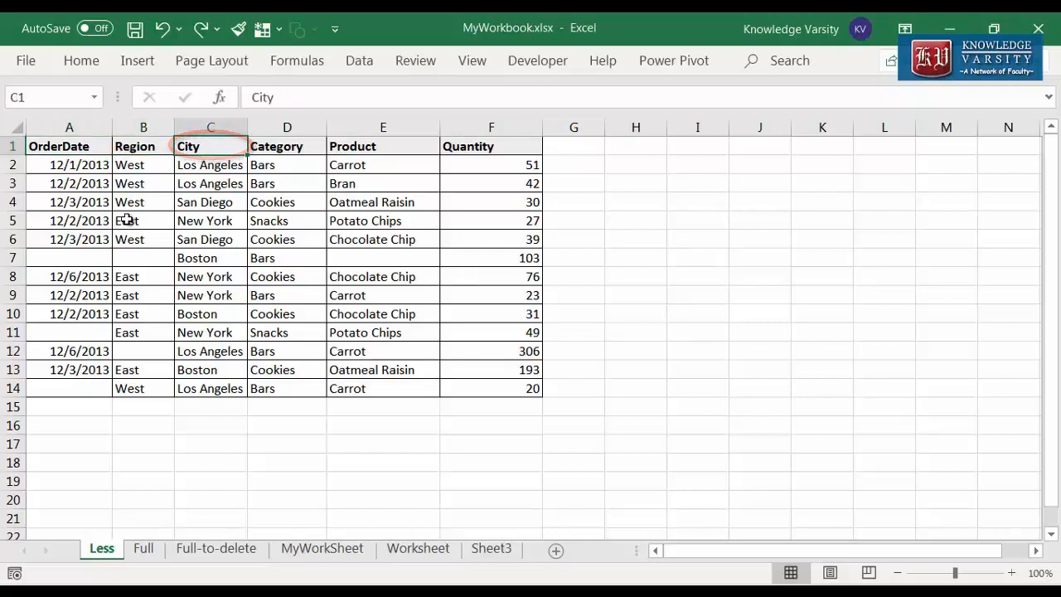
{"action": "key", "text": "ctrl+shift+Down"}
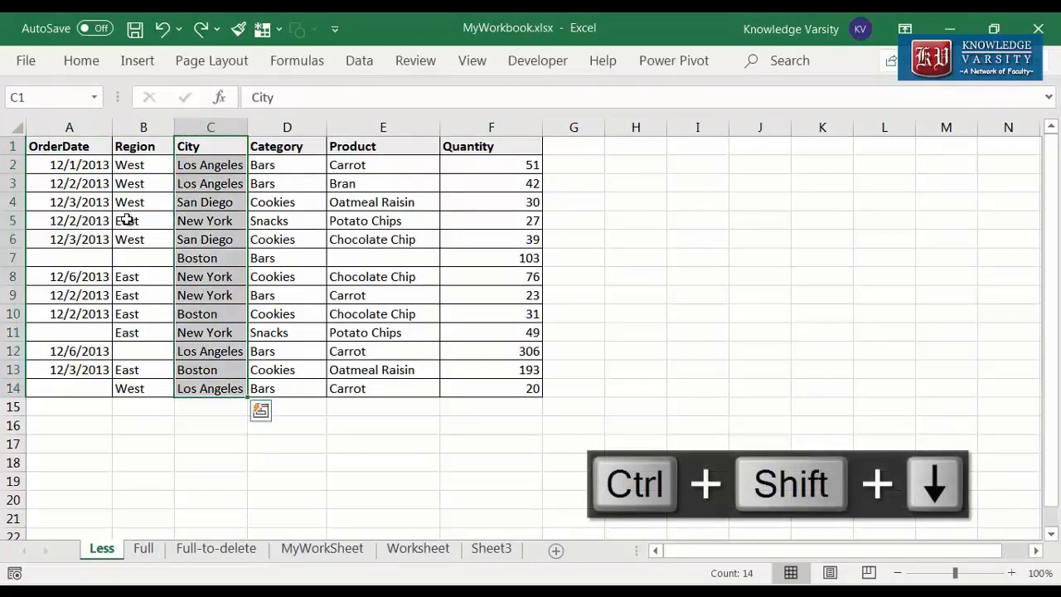
- From the Region header B1, extend the selection down over the blank cells to the column's last entry in B14
{"action": "key", "text": "Left"}
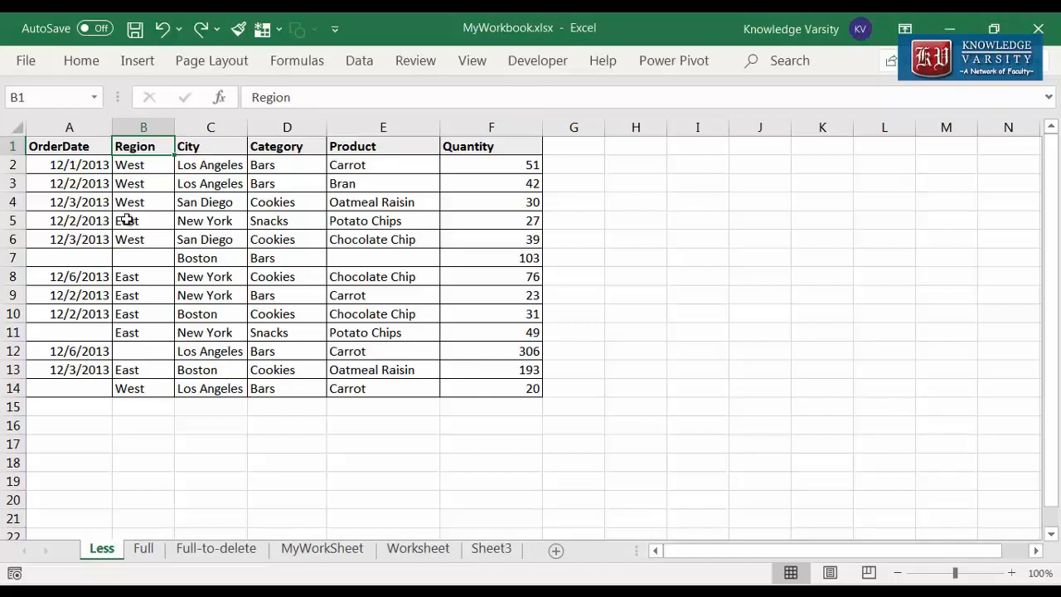
{"action": "key", "text": "ctrl+shift+Down"}
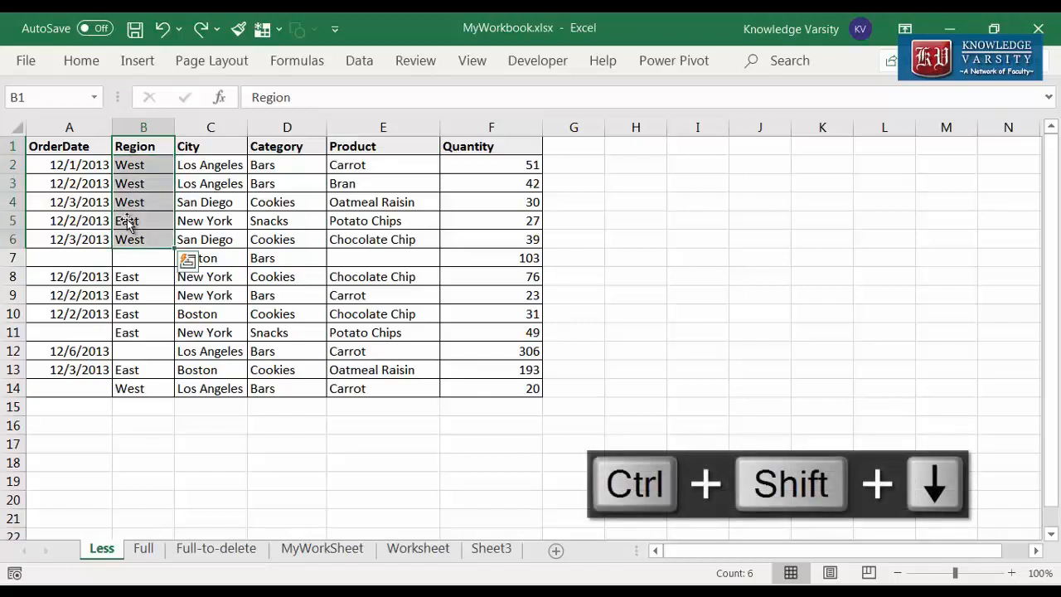
{"action": "key", "text": "ctrl+shift+Down"}
{"action": "key", "text": "ctrl+shift+Down"}
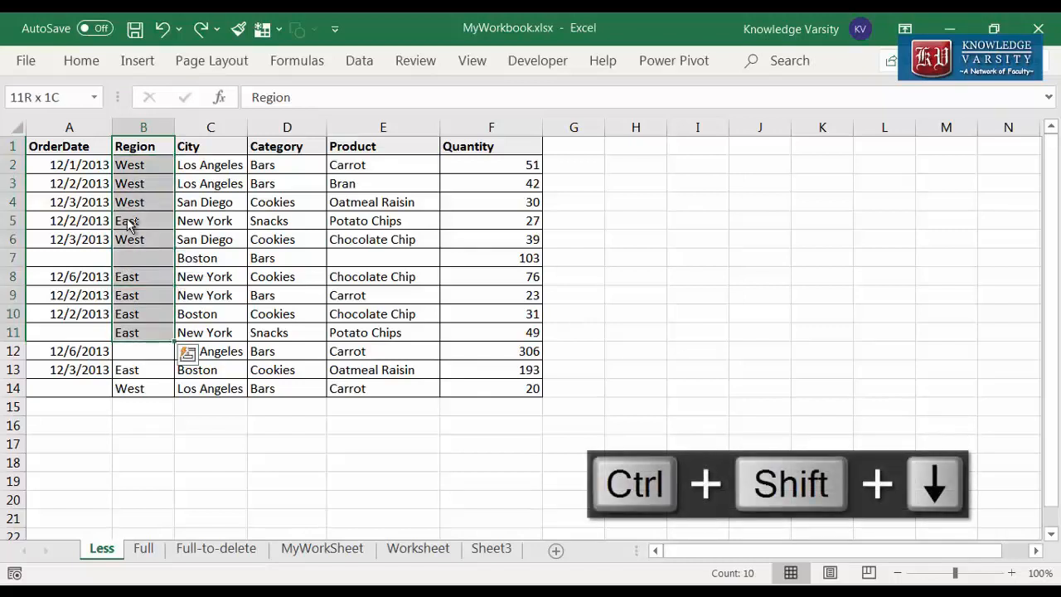
{"action": "key", "text": "ctrl+shift+Down"}
{"action": "key", "text": "ctrl+shift+Down"}
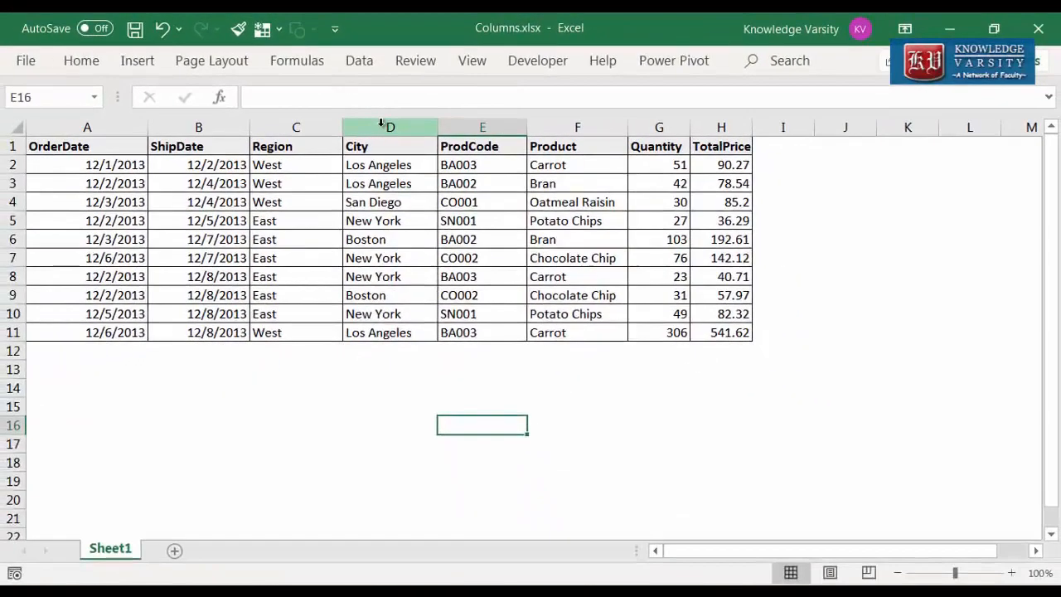
- In the Columns.xlsx workbook, select the adjacent columns D to F, and select the non-adjacent columns D, F and H together
{"action": "left_click", "coordinate": [383, 126]}
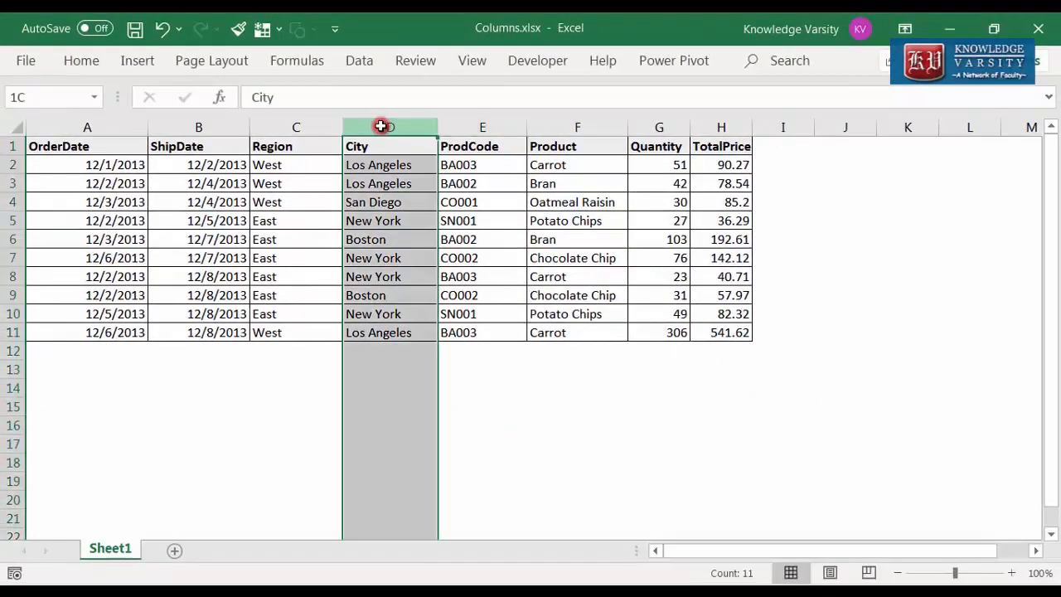
{"action": "left_click_drag", "start_coordinate": [383, 126], "coordinate": [563, 122]}
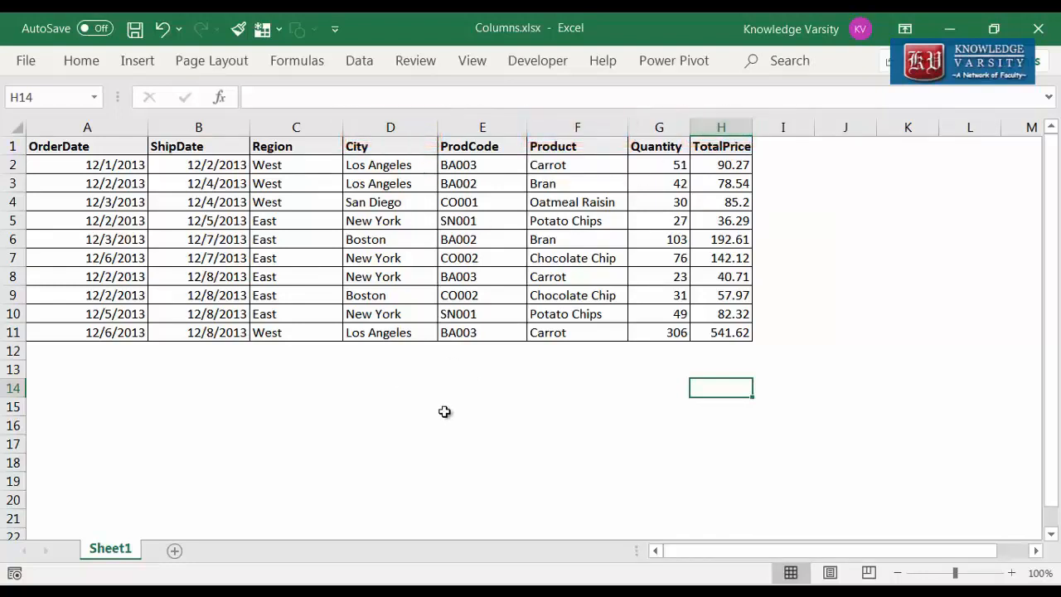
{"action": "left_click", "coordinate": [374, 124]}
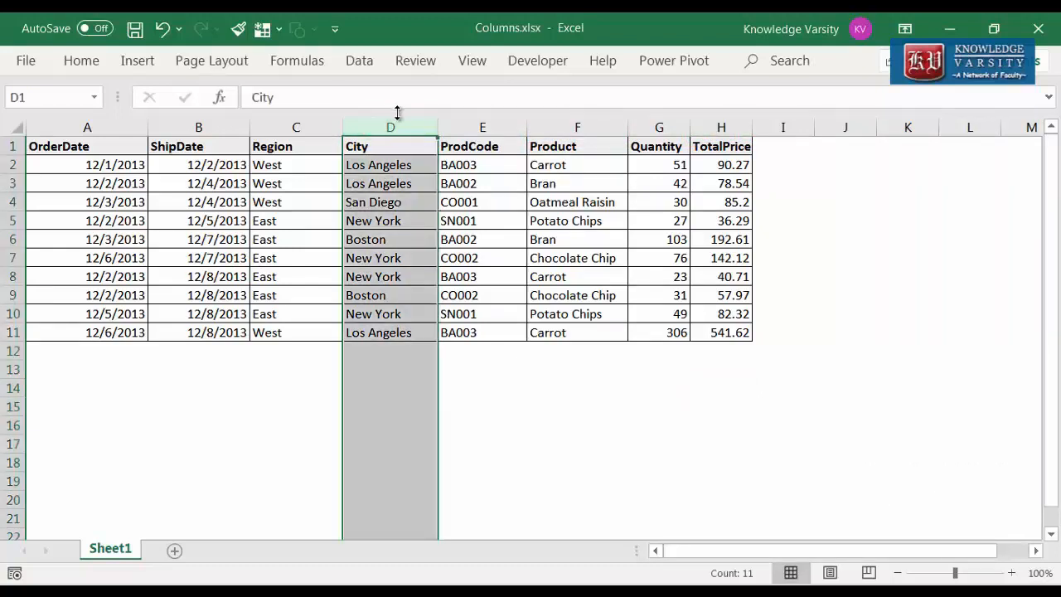
{"action": "left_click", "coordinate": [574, 126], "text": "ctrl"}
{"action": "left_click", "coordinate": [694, 125], "text": "ctrl"}
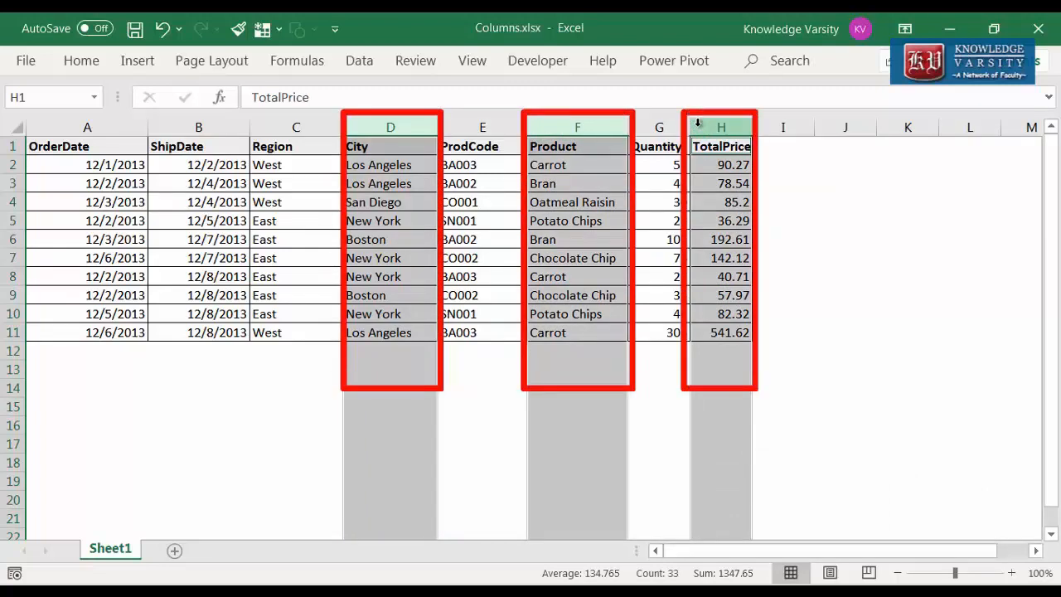
- Select the City column D on its own, followed by the Product column F, and release the selection at blank cell C13
{"action": "left_click", "coordinate": [402, 127]}
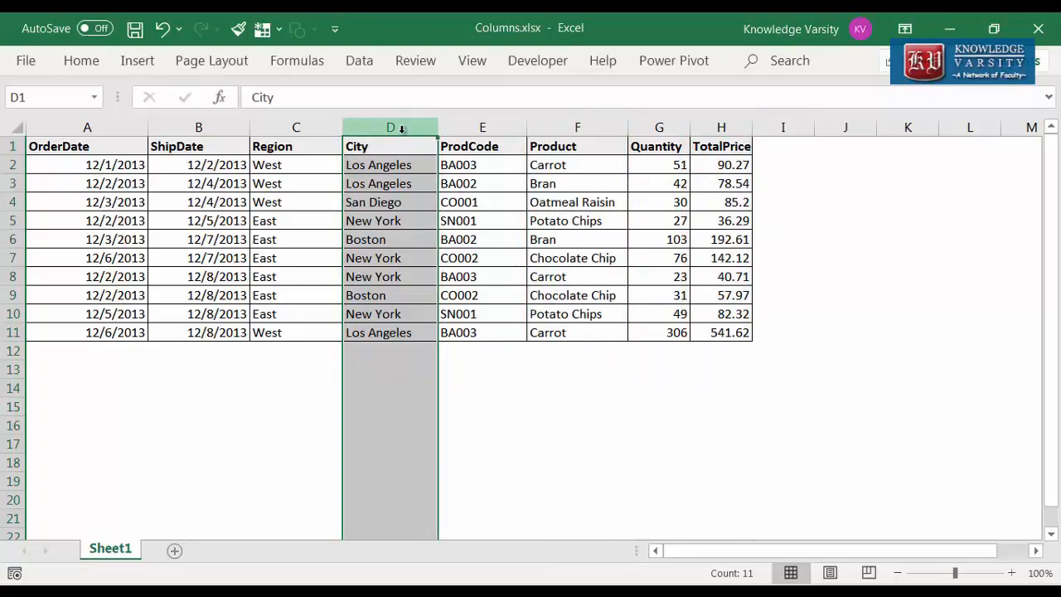
{"action": "left_click", "coordinate": [574, 128]}
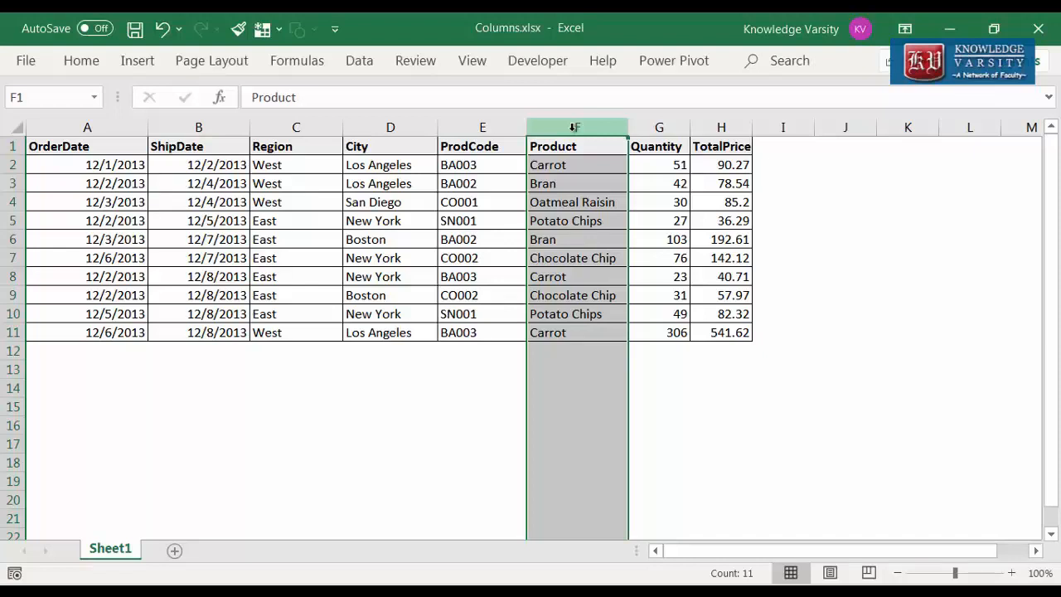
{"action": "left_click", "coordinate": [329, 363]}
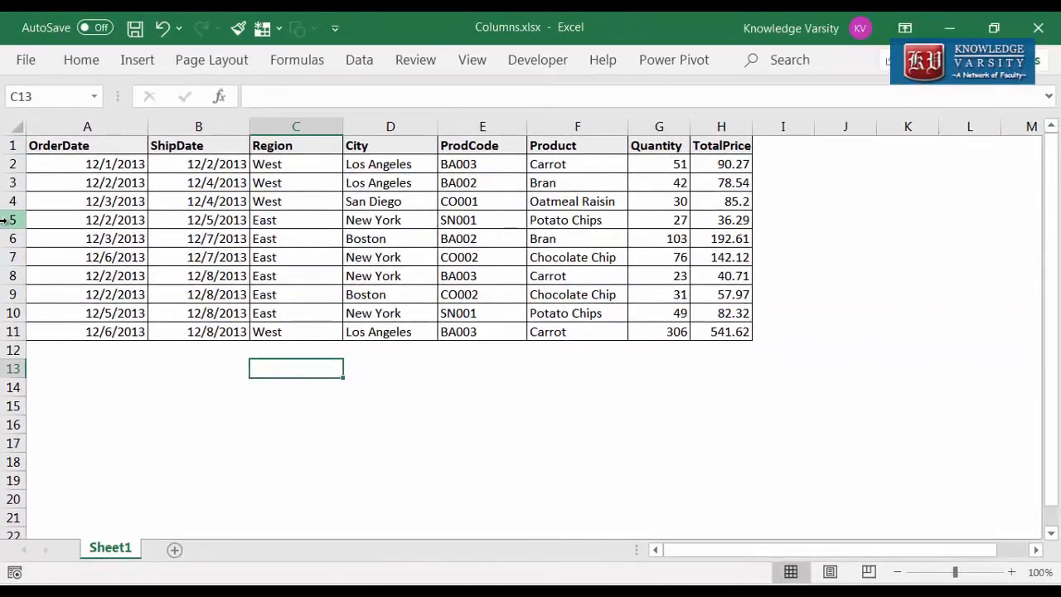
- Select the adjacent entire rows 5 to 8, and release the selection at blank cell B12
{"action": "left_click_drag", "start_coordinate": [4, 220], "coordinate": [6, 274]}
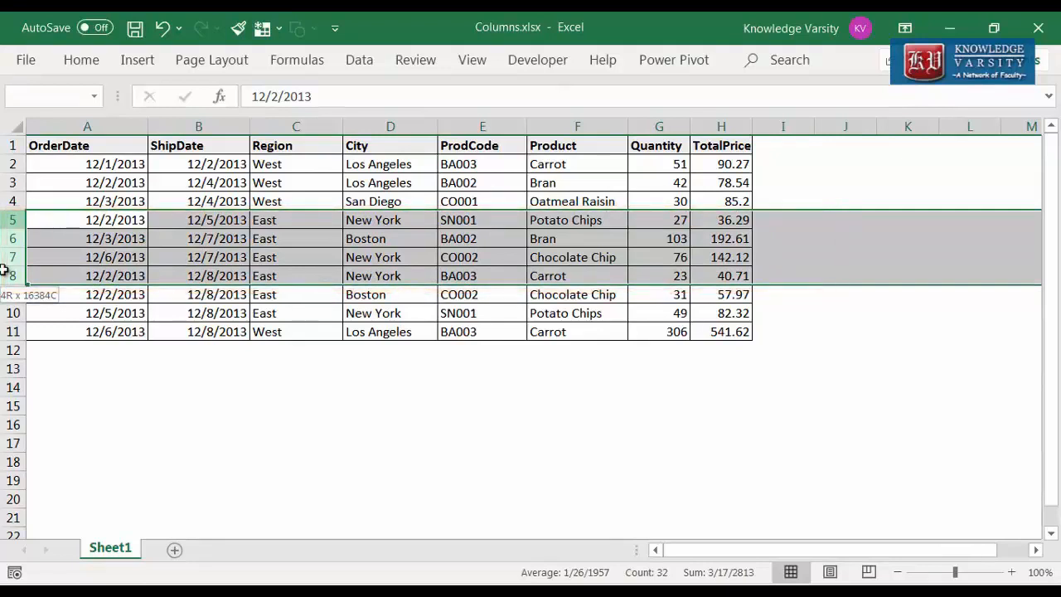
{"action": "left_click", "coordinate": [186, 352]}
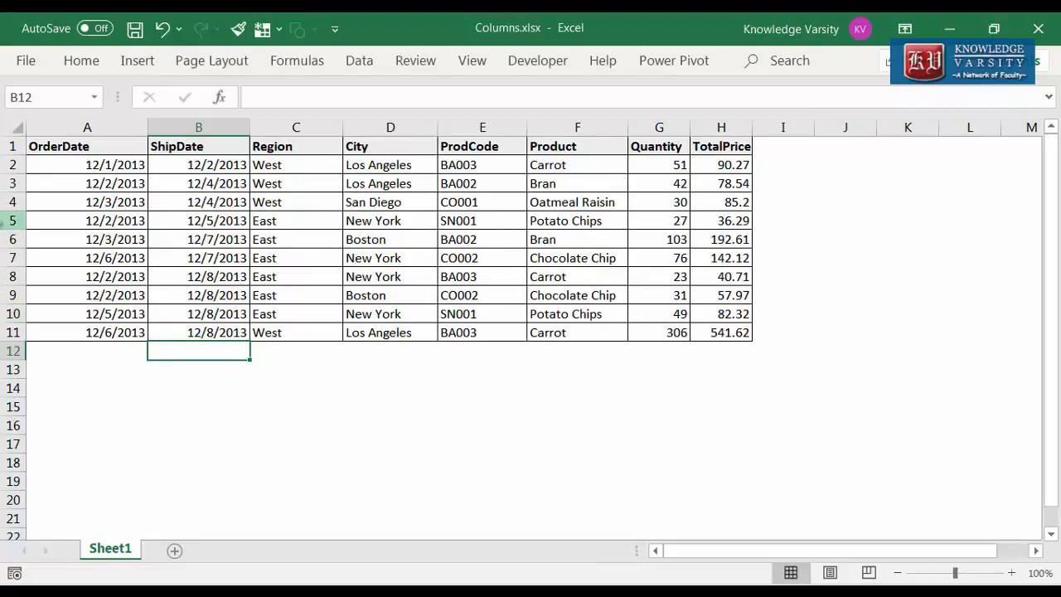
- Select the non-adjacent entire rows 5, 7 and 10 together
{"action": "left_click", "coordinate": [6, 221]}
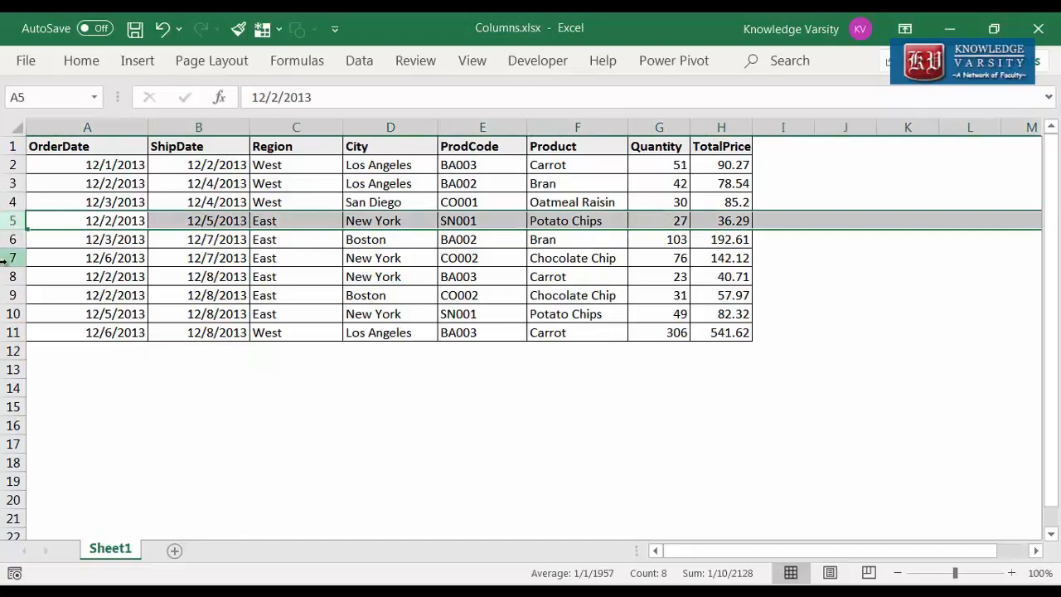
{"action": "left_click", "coordinate": [6, 258], "text": "ctrl"}
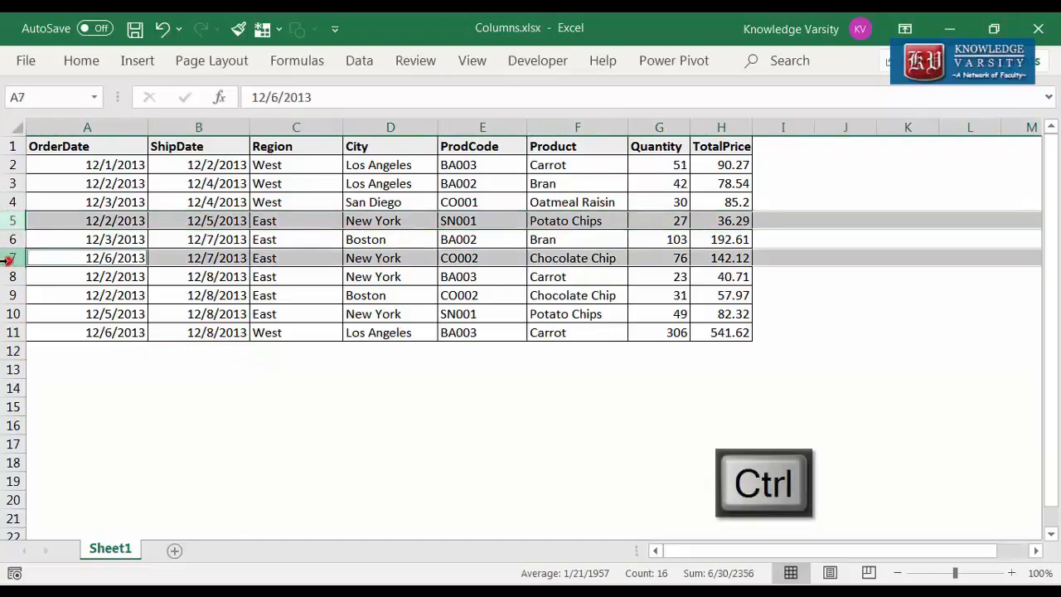
{"action": "left_click", "coordinate": [6, 314], "text": "ctrl"}
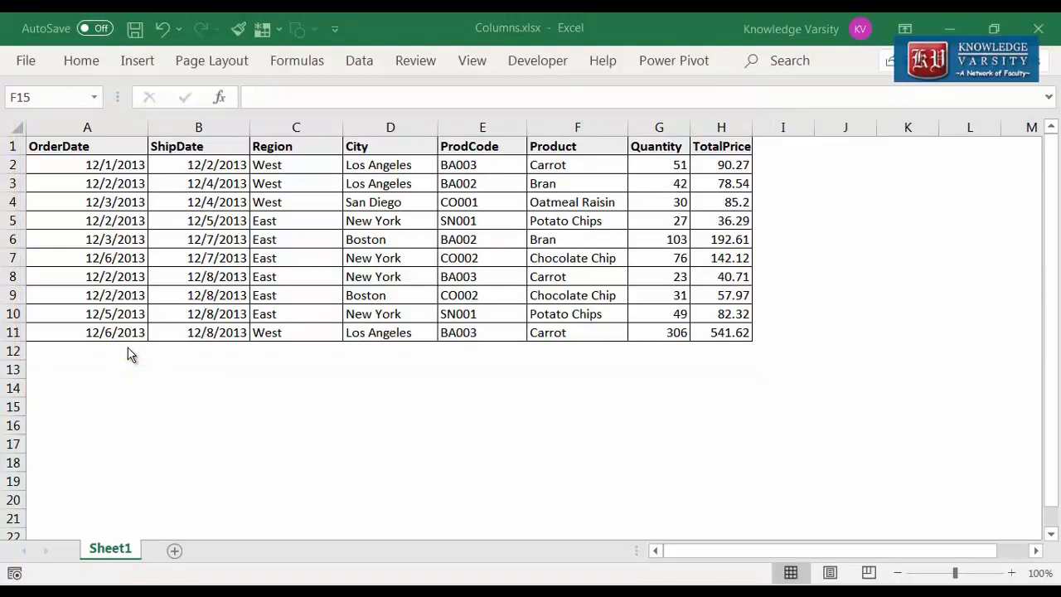
- Delete the entire ShipDate column B, and release the selection at blank cell I12
{"action": "left_click", "coordinate": [209, 125]}
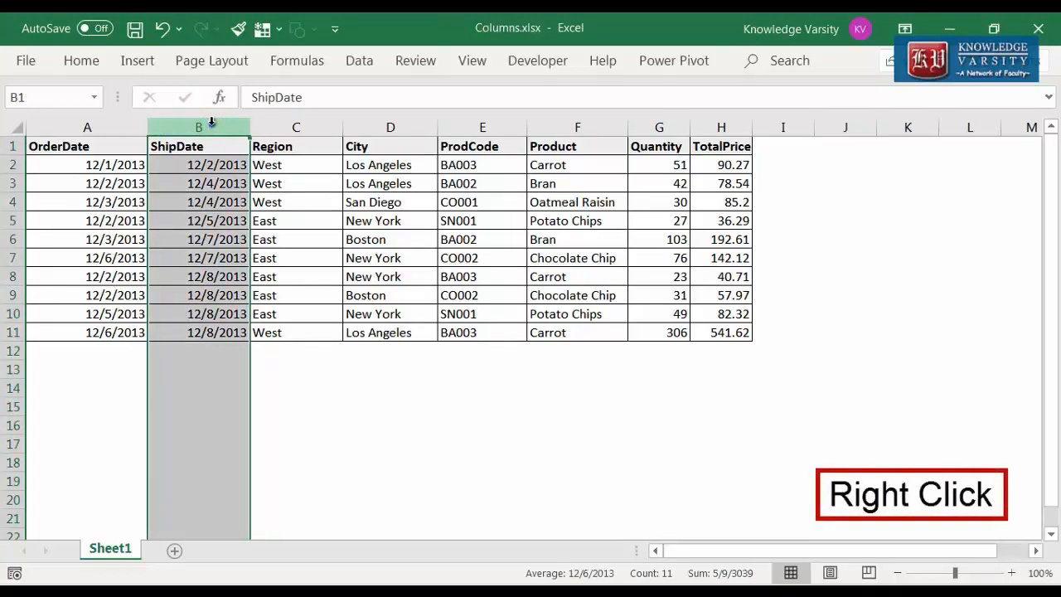
{"action": "right_click", "coordinate": [212, 121]}
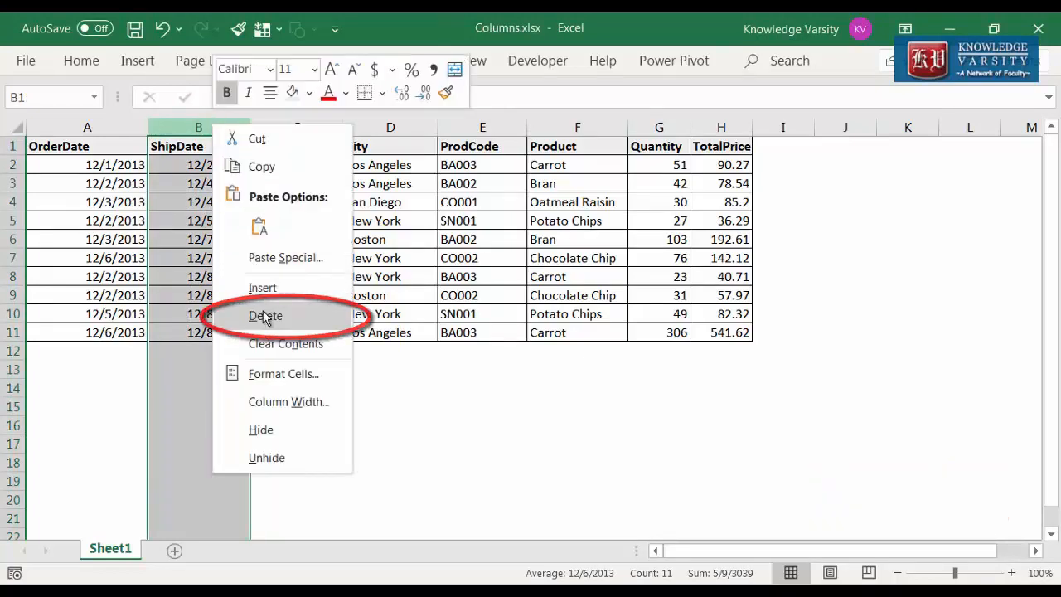
{"action": "key", "text": "Escape"}
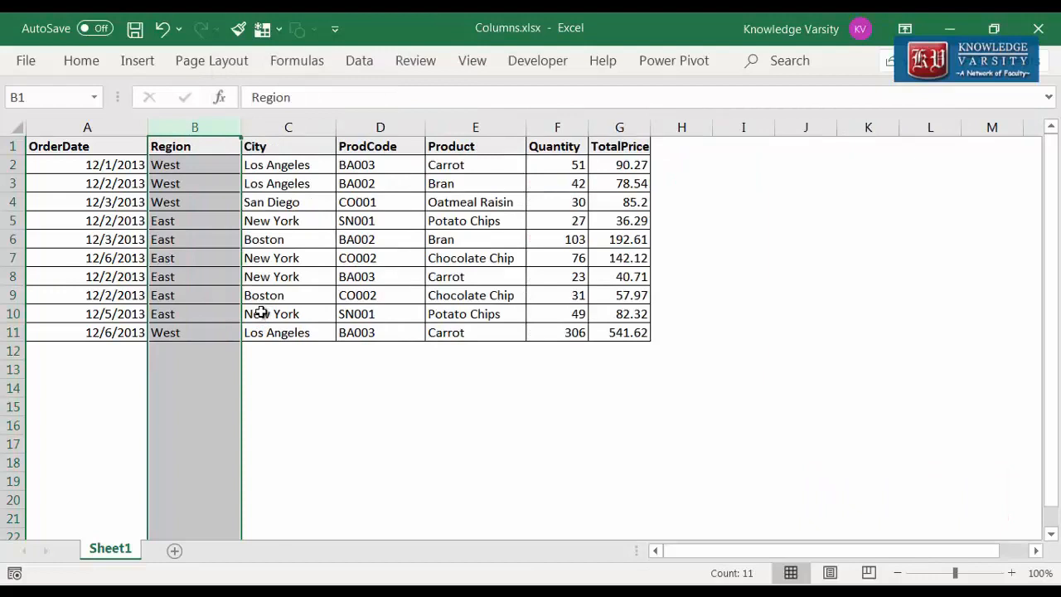
{"action": "left_click", "coordinate": [744, 351]}
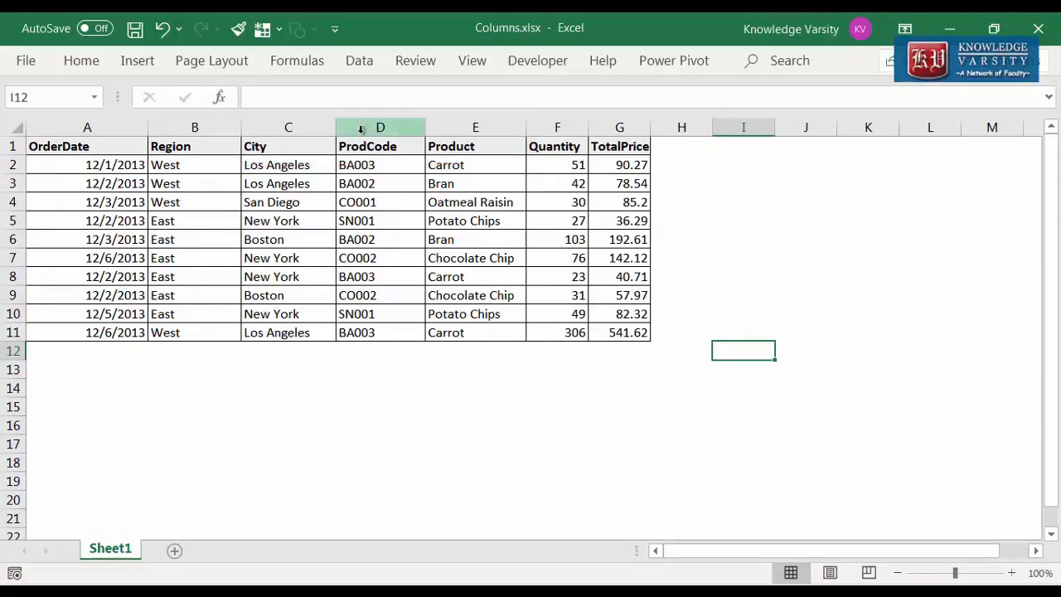
- Delete the adjacent City, ProdCode and Product columns C to E together, and release the selection at blank cell H10
{"action": "left_click_drag", "start_coordinate": [304, 126], "coordinate": [469, 119]}
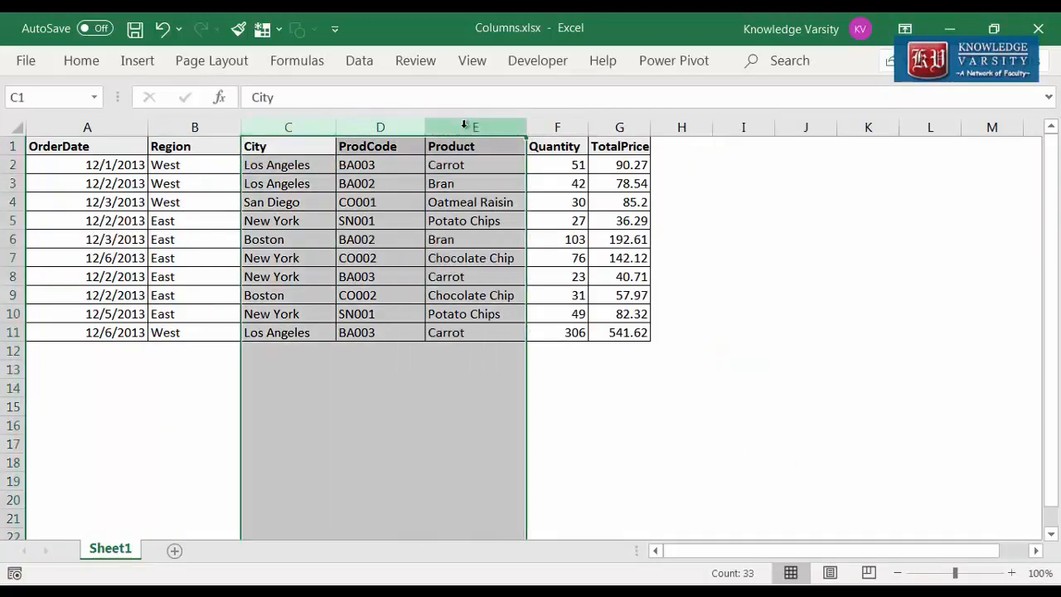
{"action": "right_click", "coordinate": [464, 125]}
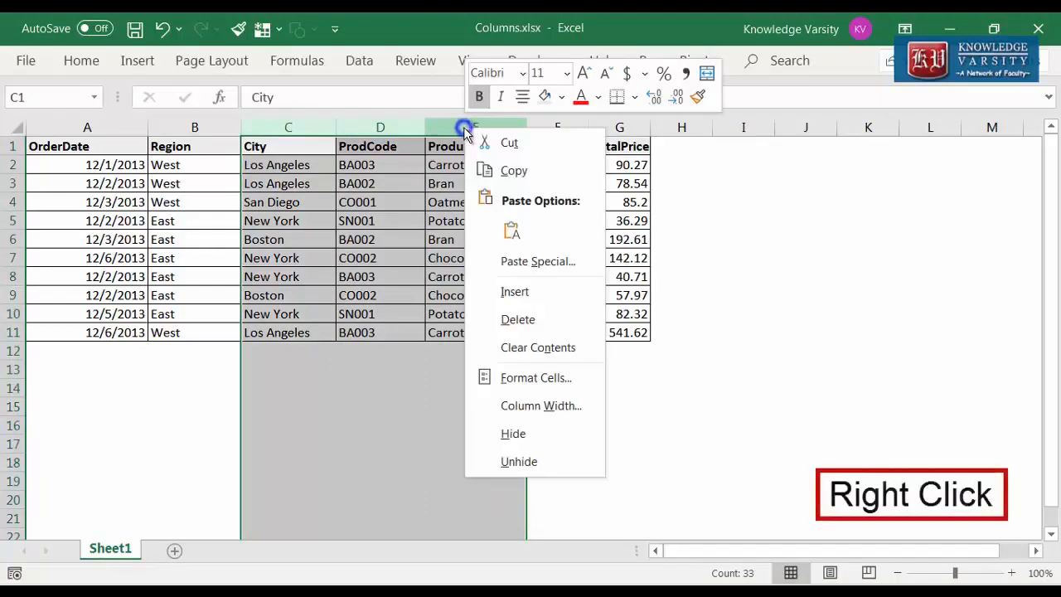
{"action": "left_click", "coordinate": [518, 320]}
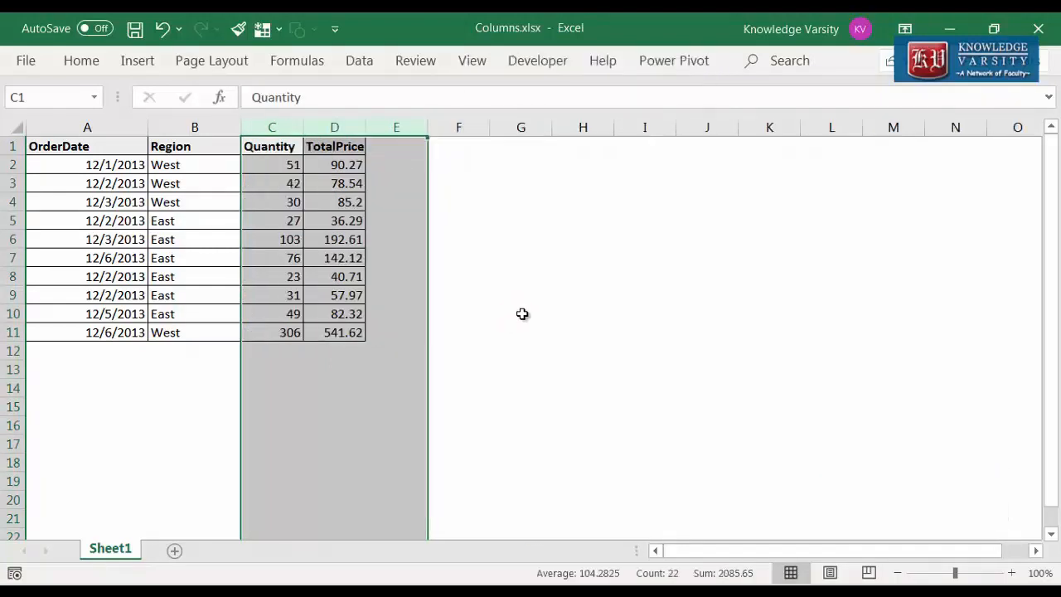
{"action": "left_click", "coordinate": [583, 314]}
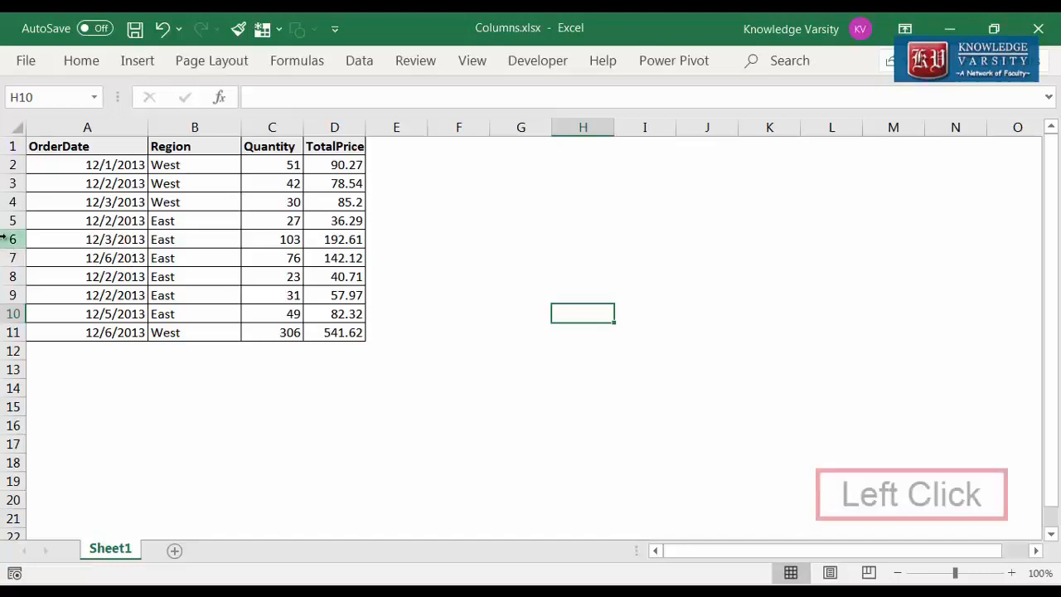
- Delete the entire row 6, and release the selection at blank cell B13
{"action": "left_click", "coordinate": [10, 239]}
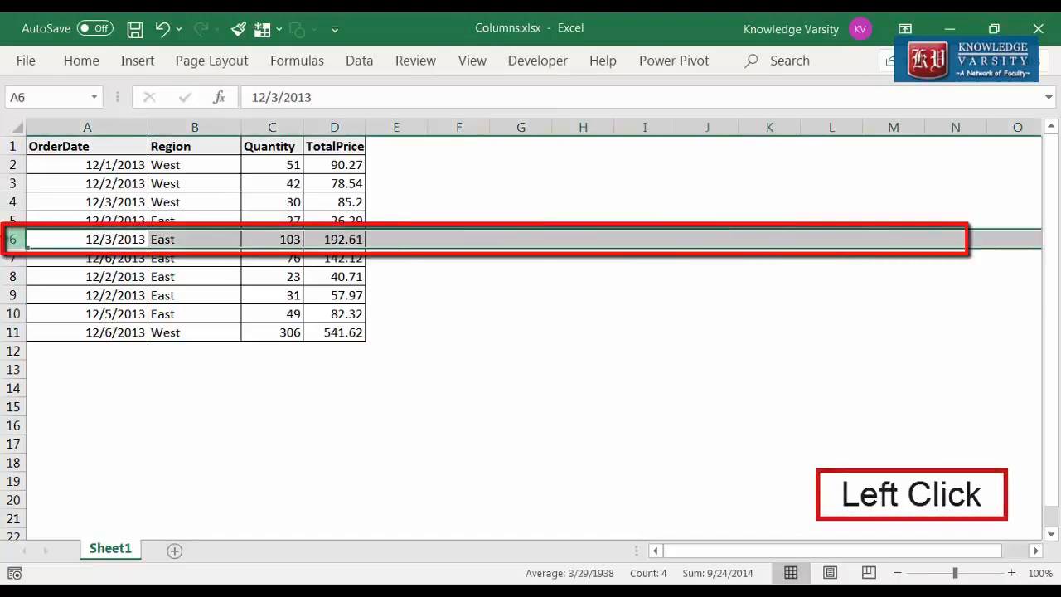
{"action": "right_click", "coordinate": [10, 240]}
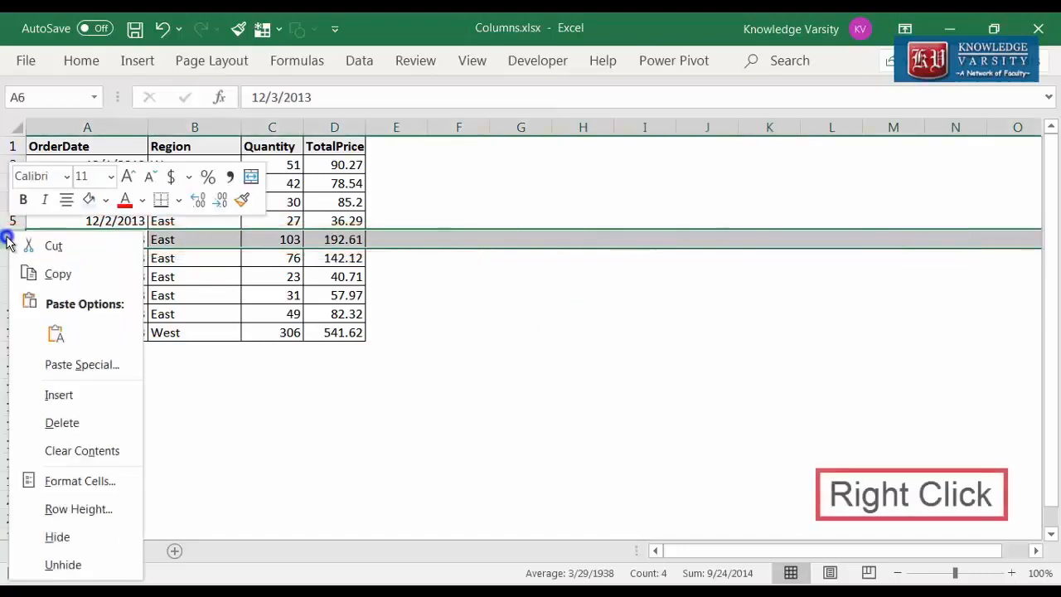
{"action": "left_click", "coordinate": [70, 423]}
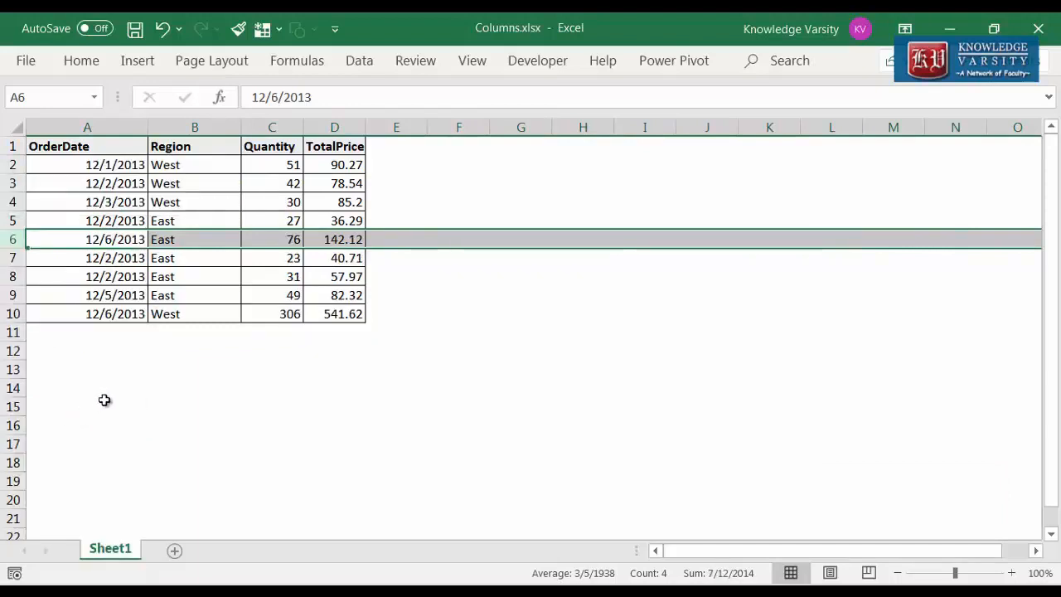
{"action": "left_click", "coordinate": [148, 379]}
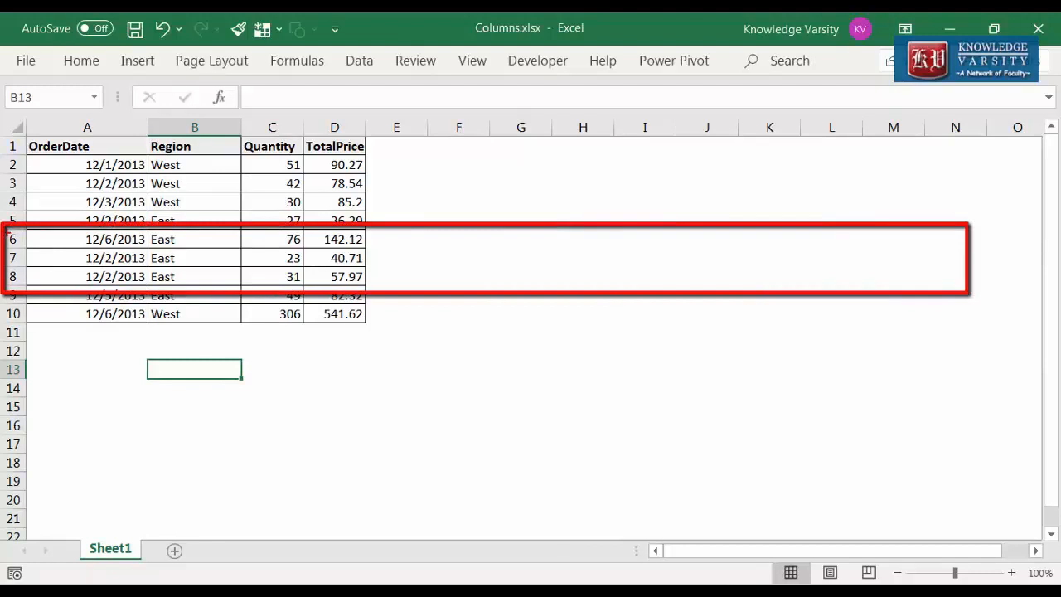
- Delete the adjacent entire rows 6 to 8 together
{"action": "left_click", "coordinate": [14, 238]}
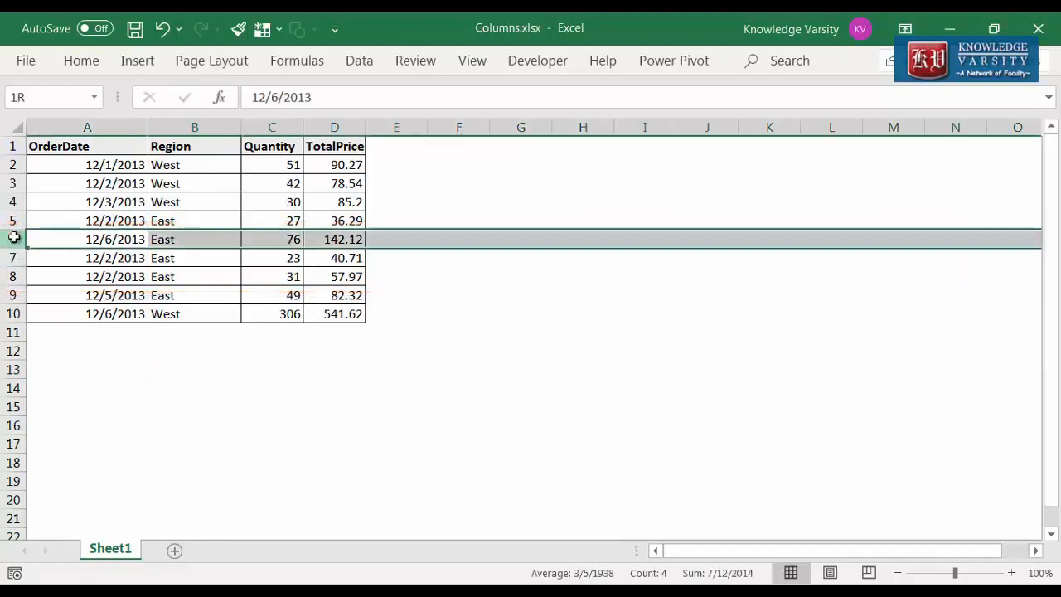
{"action": "left_click_drag", "start_coordinate": [15, 238], "coordinate": [12, 274]}
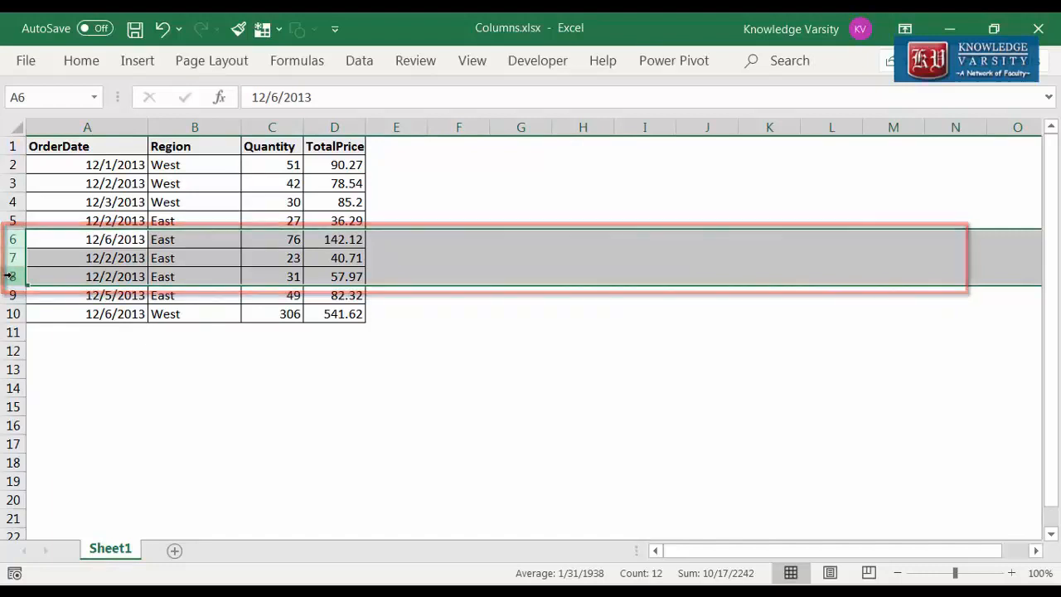
{"action": "right_click", "coordinate": [10, 276]}
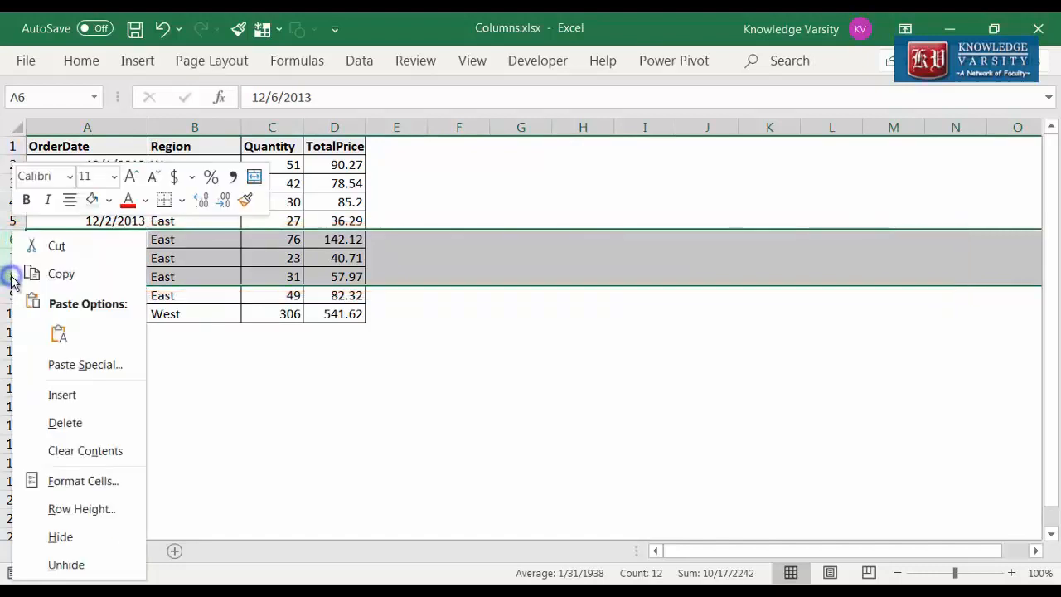
{"action": "left_click", "coordinate": [73, 424]}
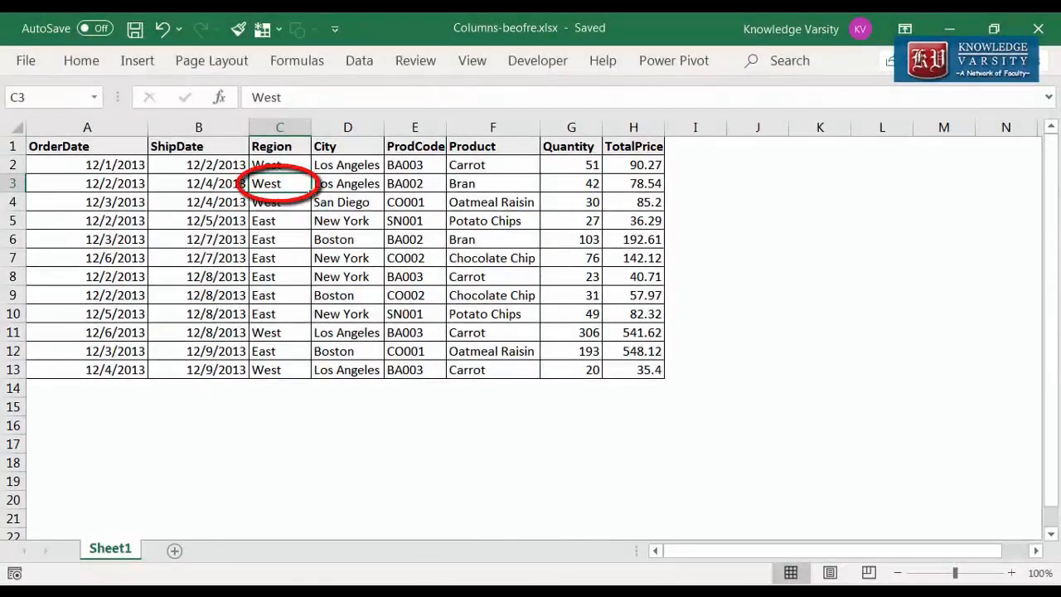
- In the Columns-beofre.xlsx workbook, delete Region cell C3 with the Shift cells left option, and undo the deletion
{"action": "right_click", "coordinate": [286, 181]}
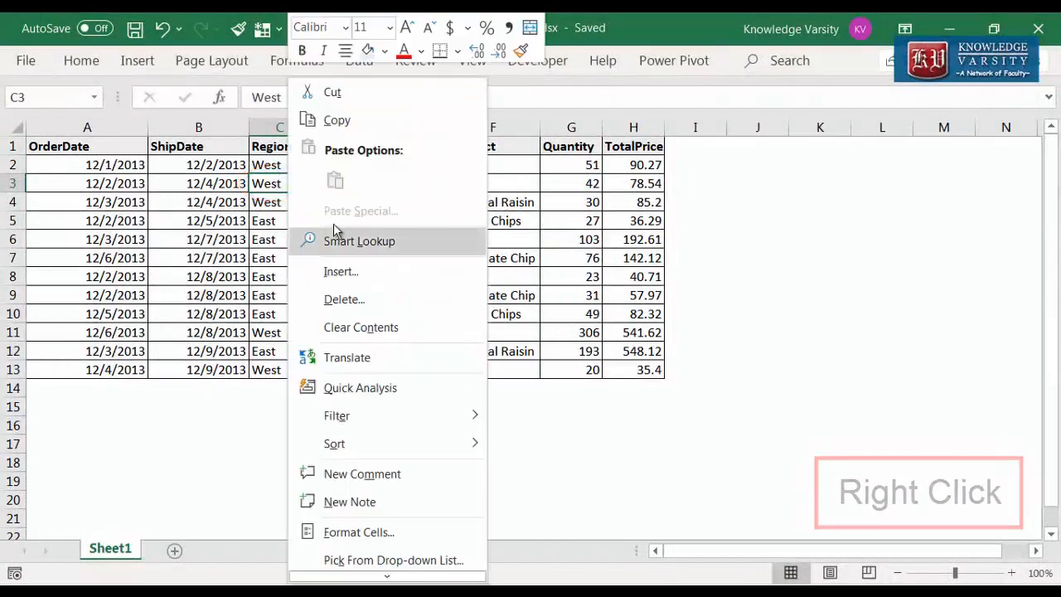
{"action": "left_click", "coordinate": [369, 301]}
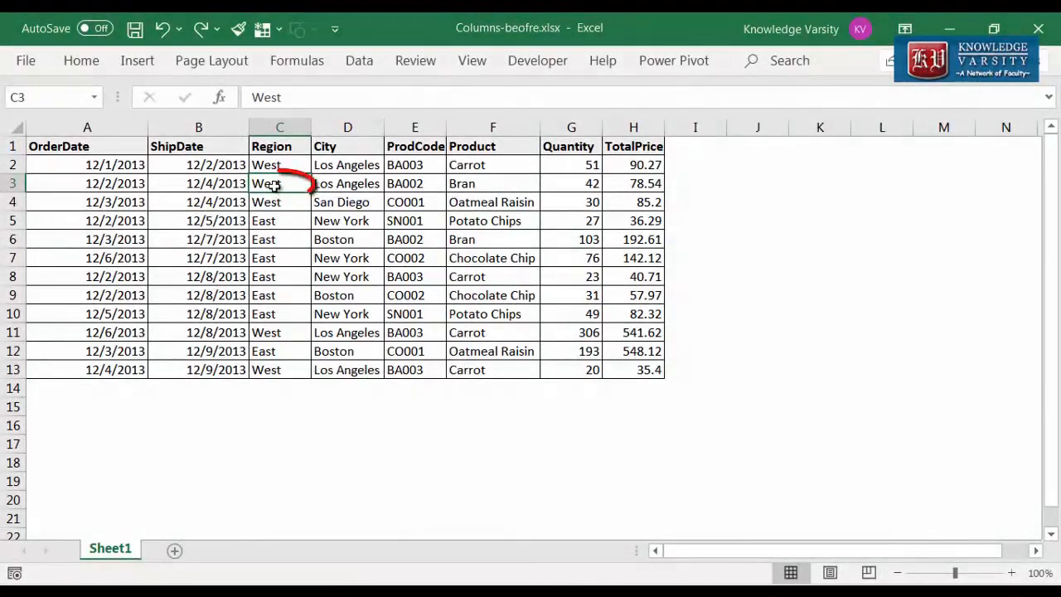
{"action": "right_click", "coordinate": [275, 183]}
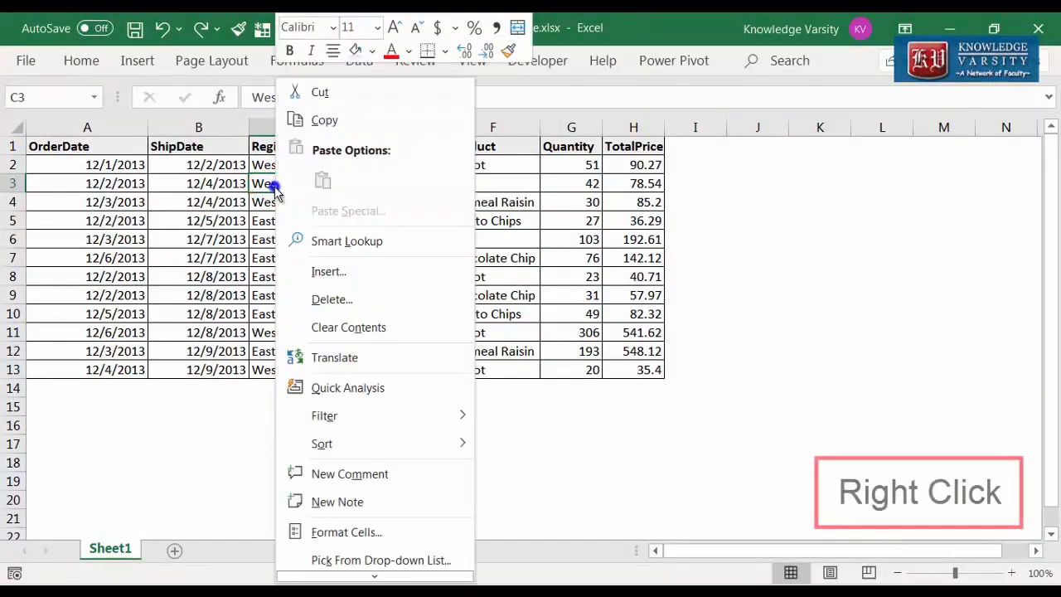
{"action": "left_click", "coordinate": [345, 305]}
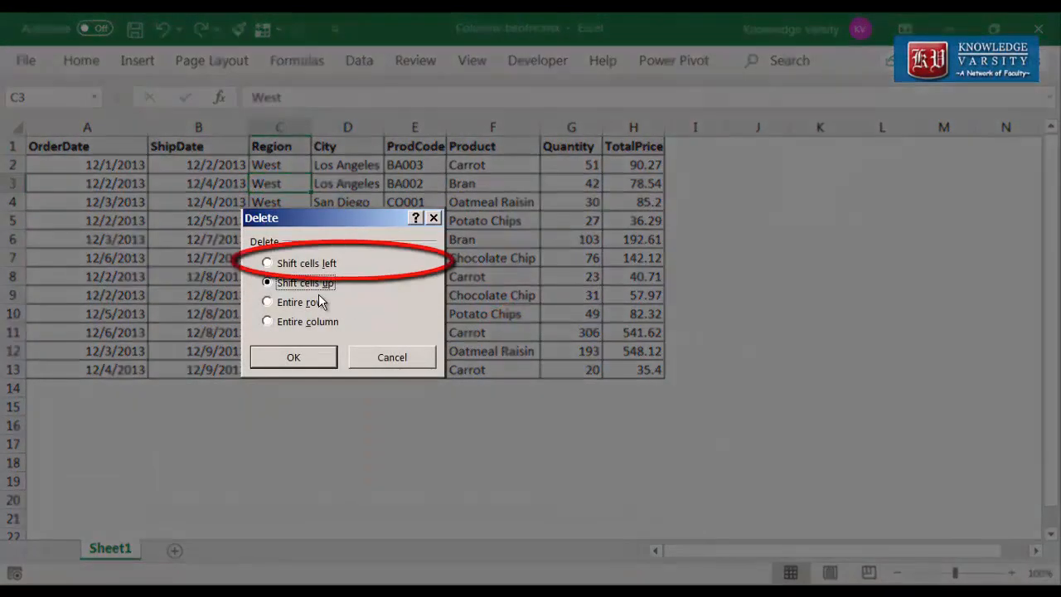
{"action": "left_click", "coordinate": [267, 263]}
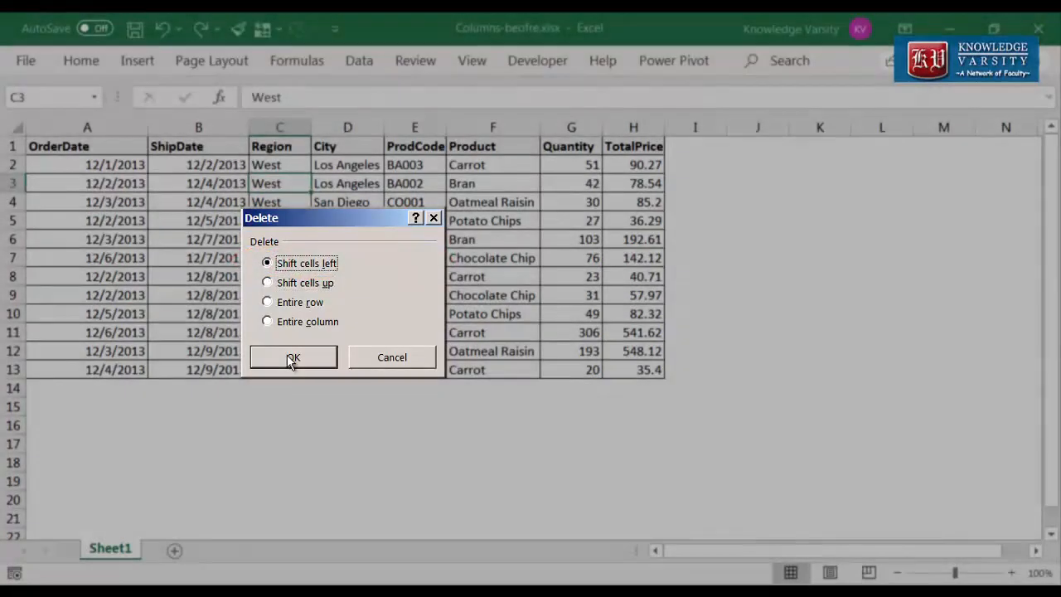
{"action": "left_click", "coordinate": [292, 359]}
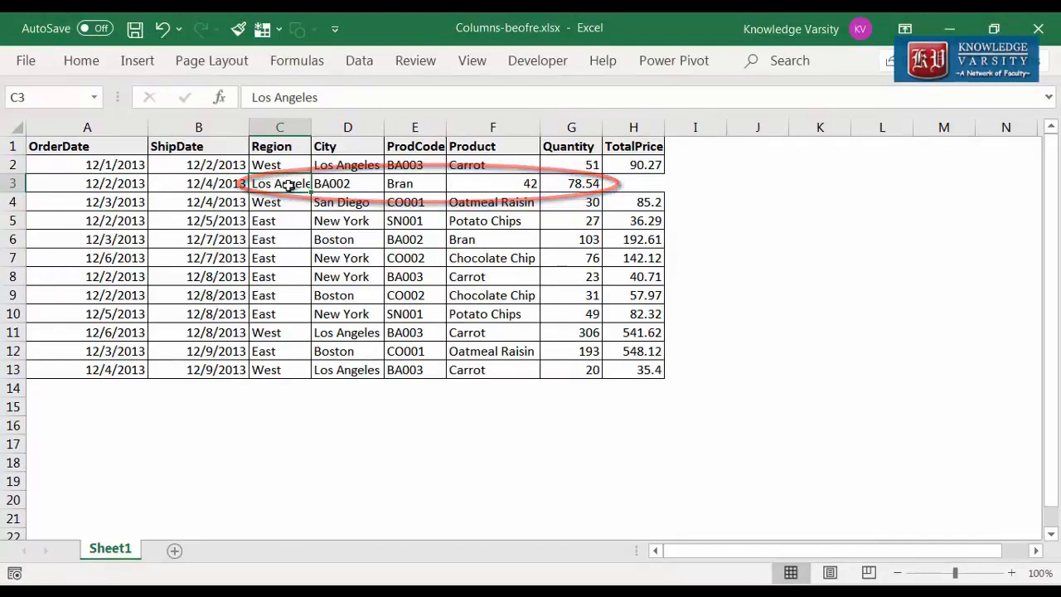
{"action": "key", "text": "ctrl+z"}
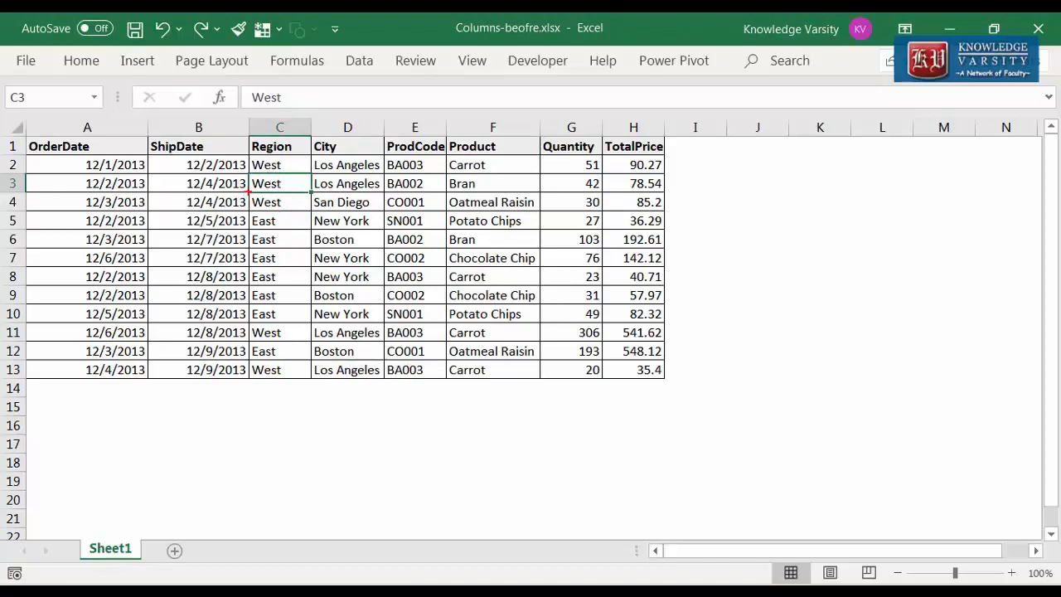
{"action": "left_click_drag", "start_coordinate": [248, 190], "coordinate": [307, 386]}
{"action": "left_click_drag", "start_coordinate": [287, 216], "coordinate": [282, 189]}
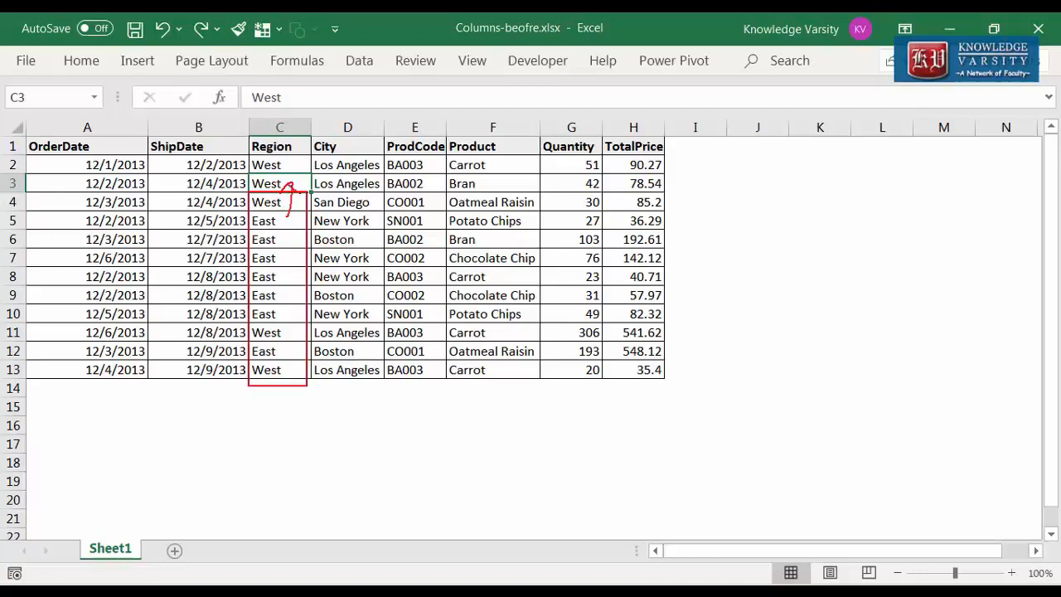
{"action": "key", "text": "Escape"}
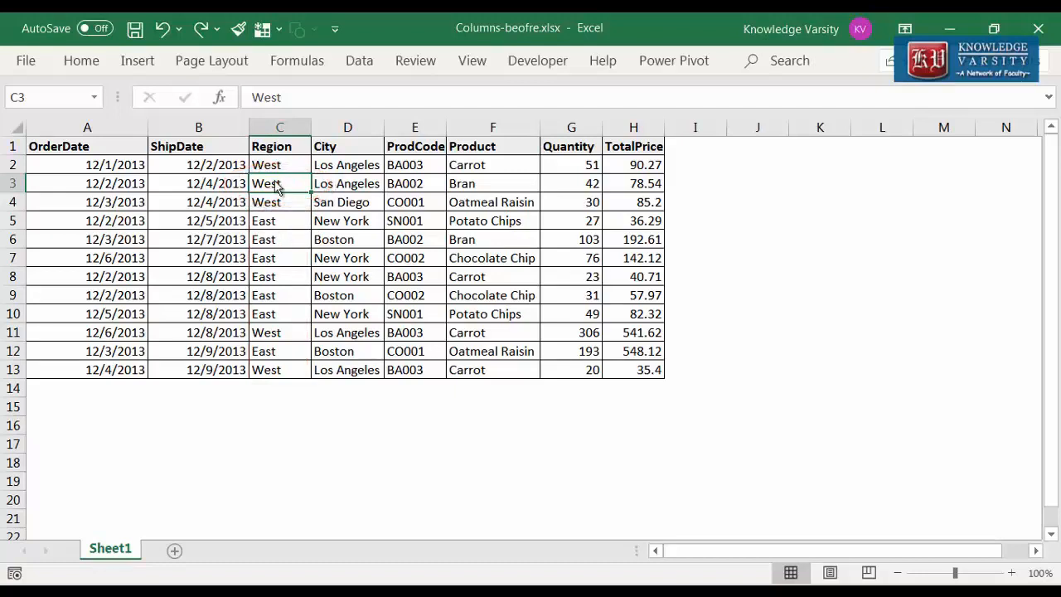
- Delete Region cell C3 with the Shift cells up option, and undo the deletion
{"action": "right_click", "coordinate": [276, 185]}
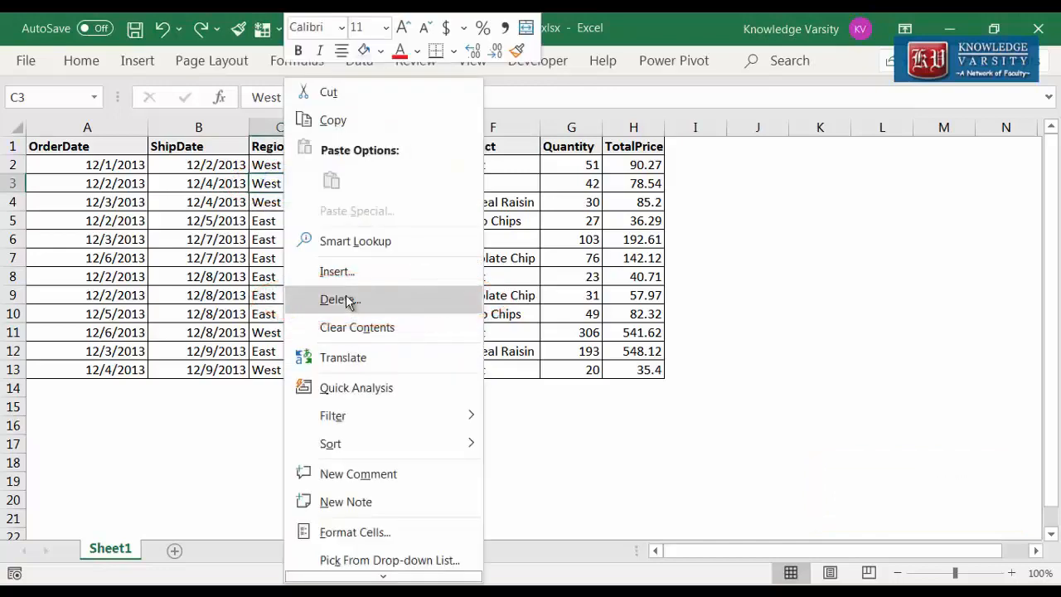
{"action": "left_click", "coordinate": [331, 299]}
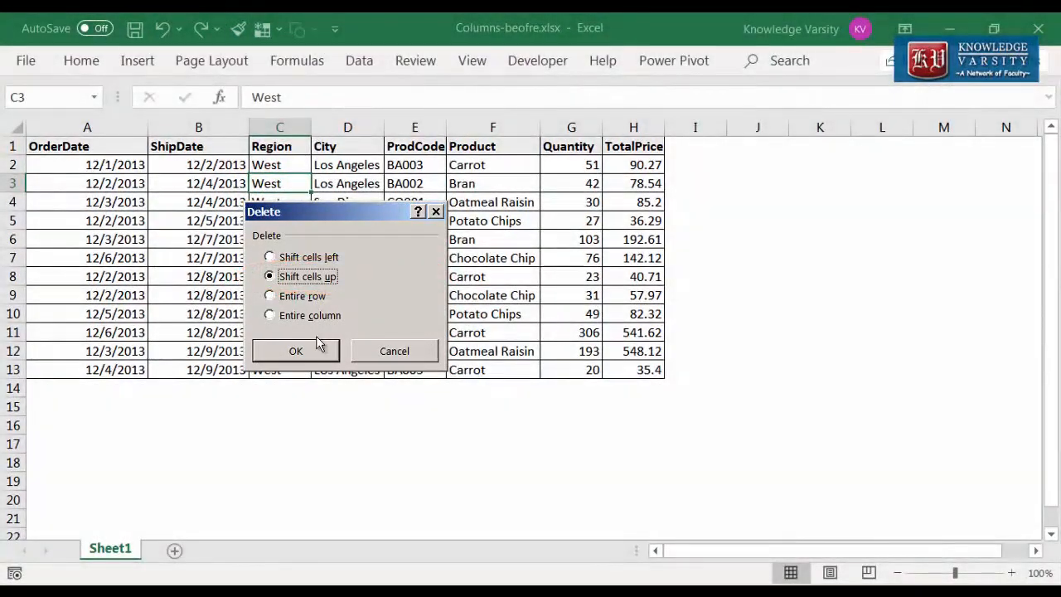
{"action": "left_click", "coordinate": [317, 350]}
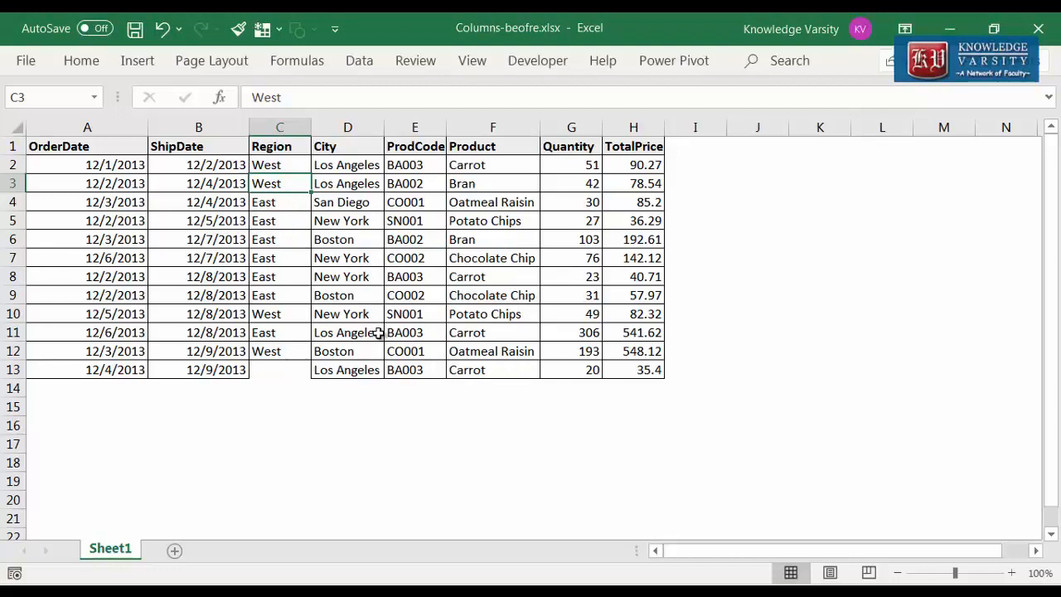
{"action": "key", "text": "ctrl+z"}
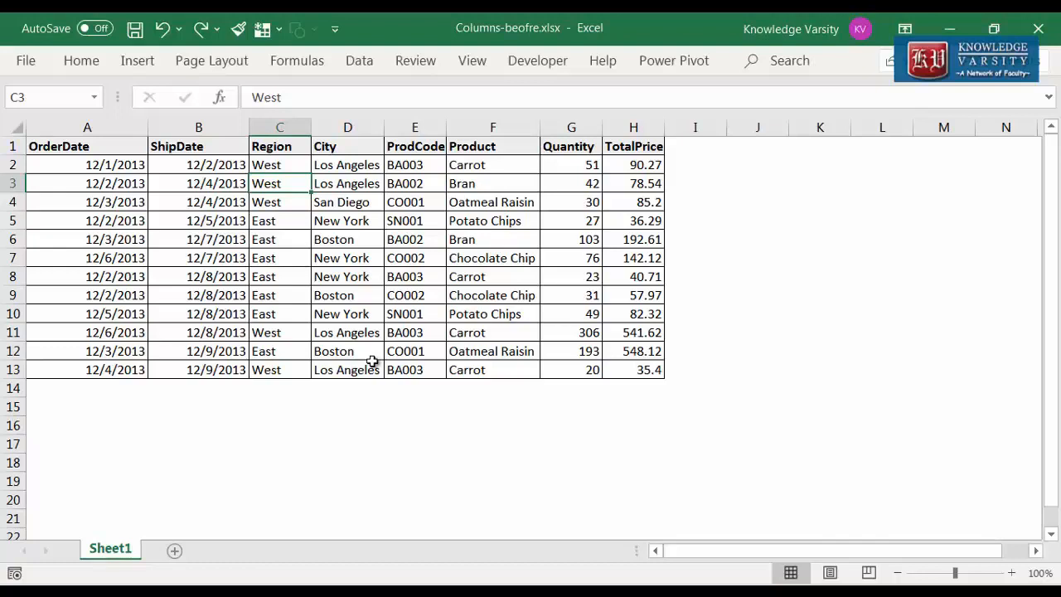
- Insert a blank cell at Region cell C3 with the Shift cells right option
{"action": "right_click", "coordinate": [282, 182]}
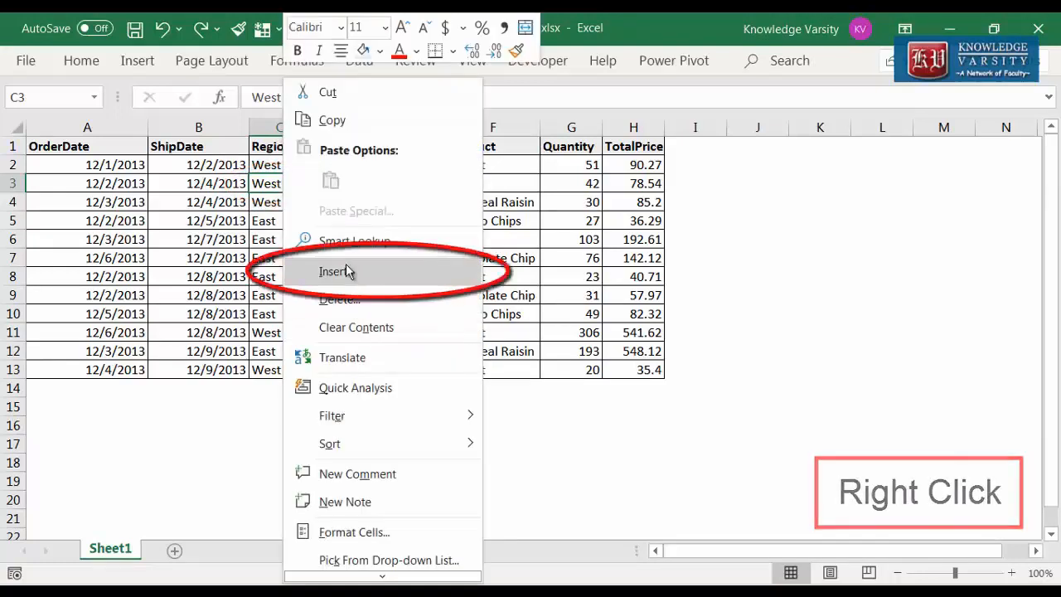
{"action": "left_click", "coordinate": [338, 271]}
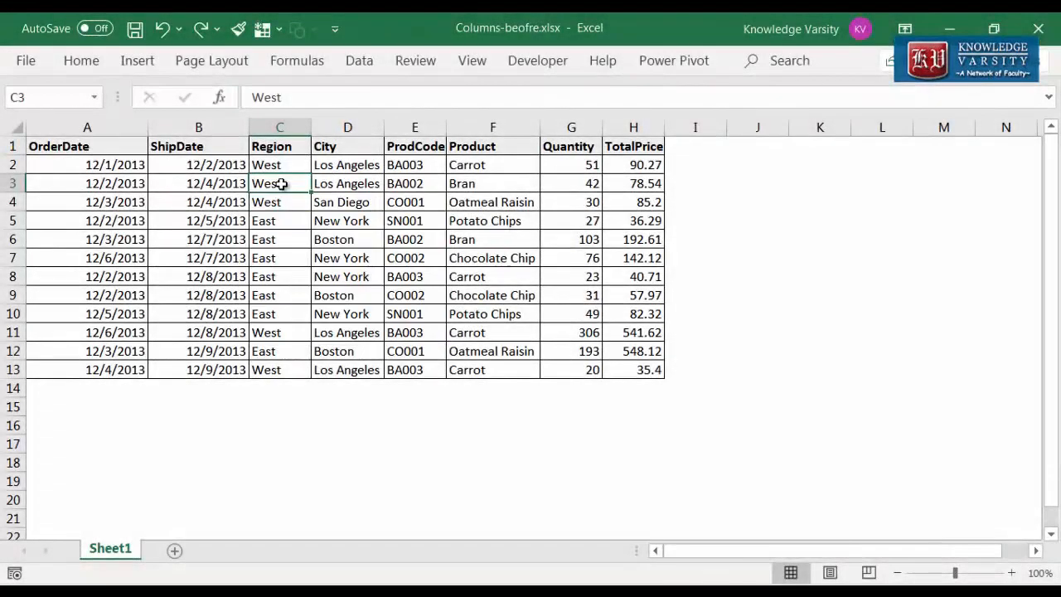
{"action": "right_click", "coordinate": [281, 183]}
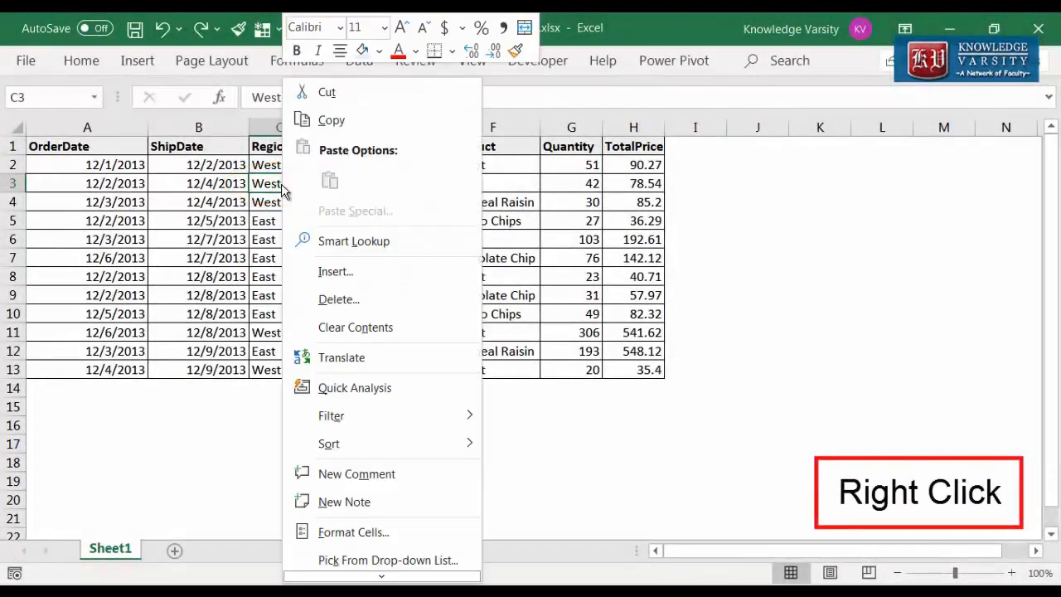
{"action": "left_click", "coordinate": [327, 274]}
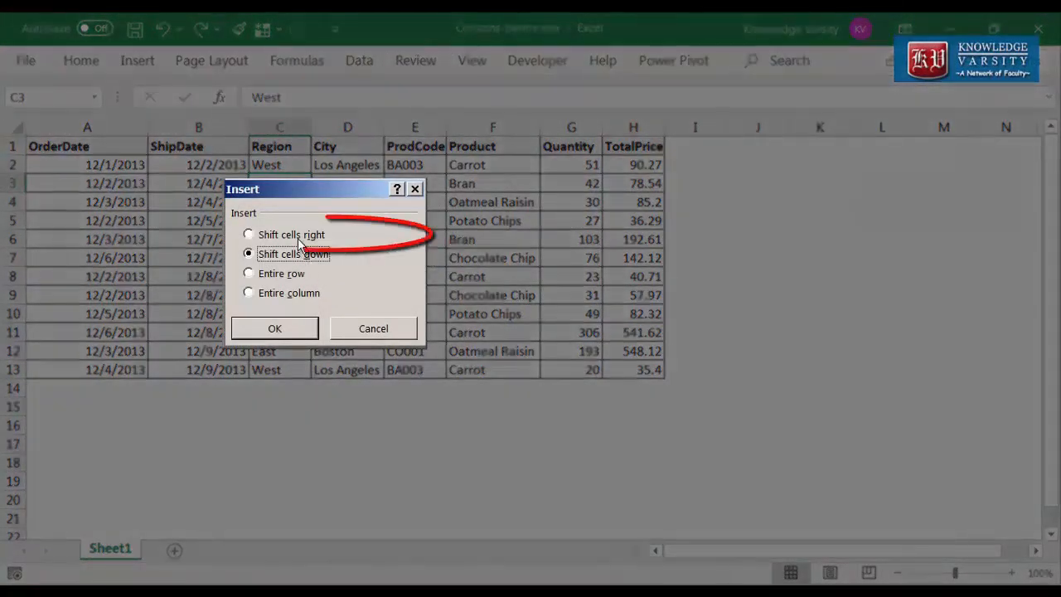
{"action": "left_click", "coordinate": [291, 234]}
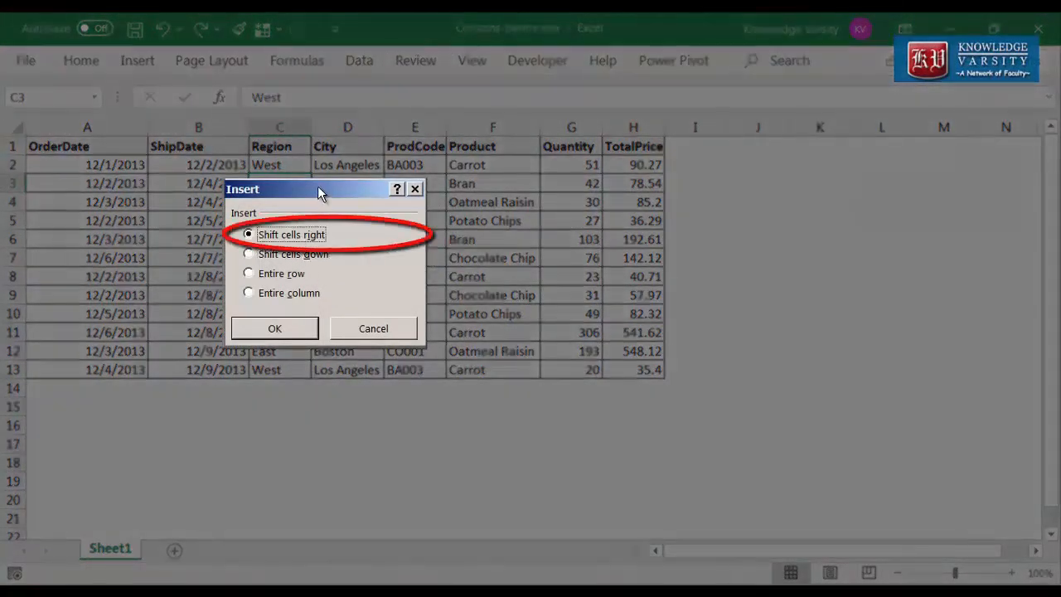
{"action": "left_click", "coordinate": [274, 328]}
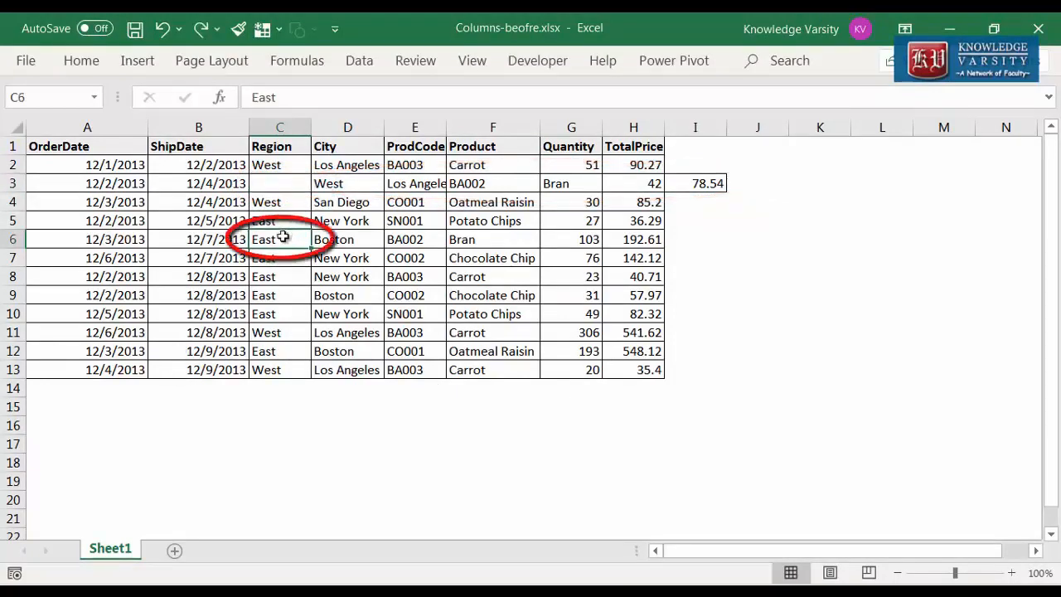
- Insert a blank cell at Region cell C6 with the Shift cells down option
{"action": "right_click", "coordinate": [282, 237]}
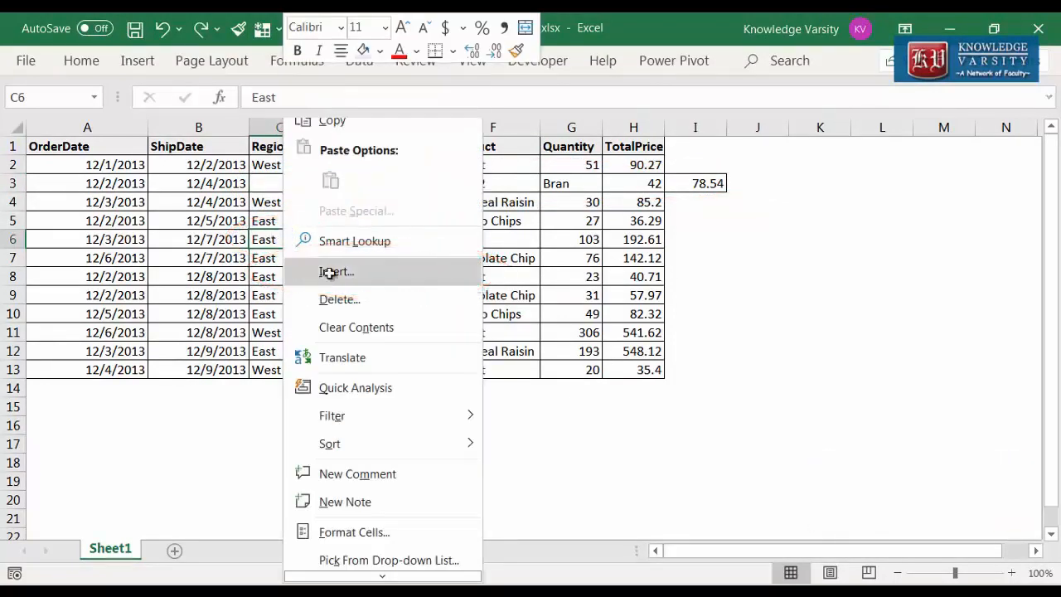
{"action": "left_click", "coordinate": [329, 273]}
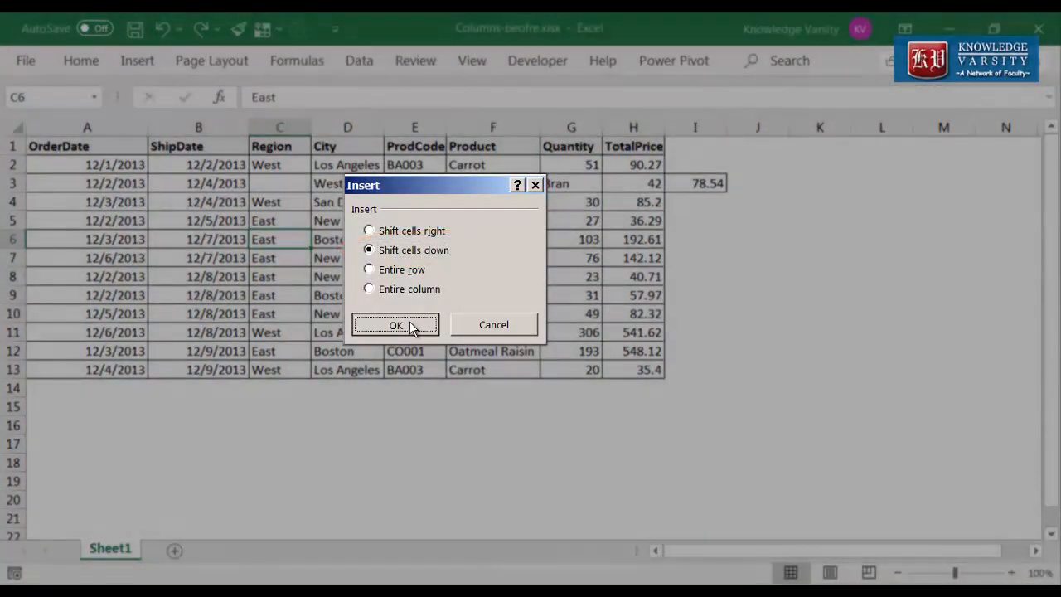
{"action": "left_click", "coordinate": [409, 323]}
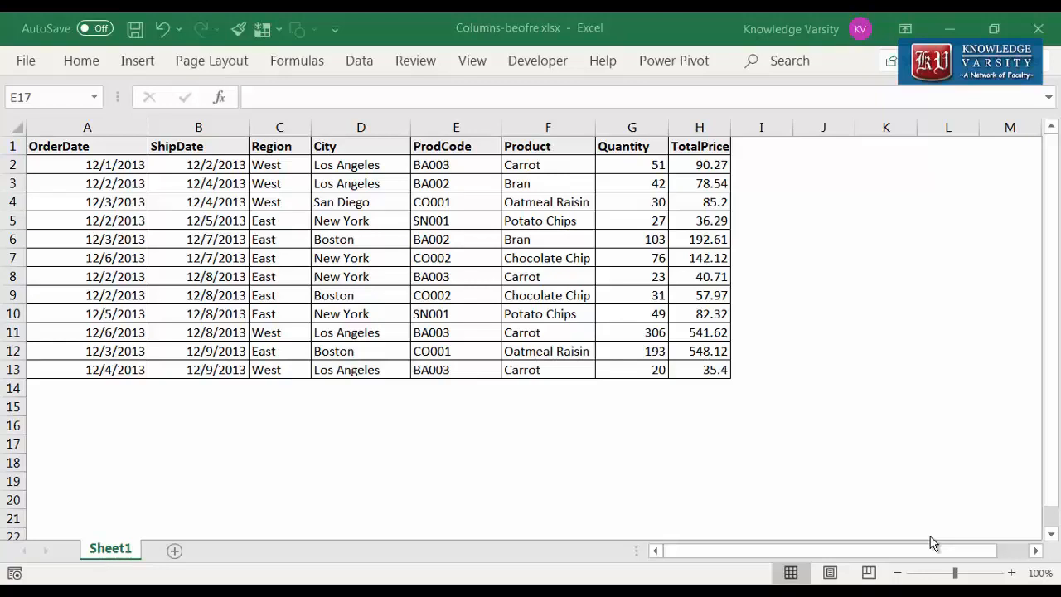
- Copy the Product and Quantity range F1:G7 from Sheet1 and paste it at cell E2 of a new worksheet
{"action": "left_click", "coordinate": [655, 332]}
{"action": "left_click_drag", "start_coordinate": [522, 146], "coordinate": [626, 257]}
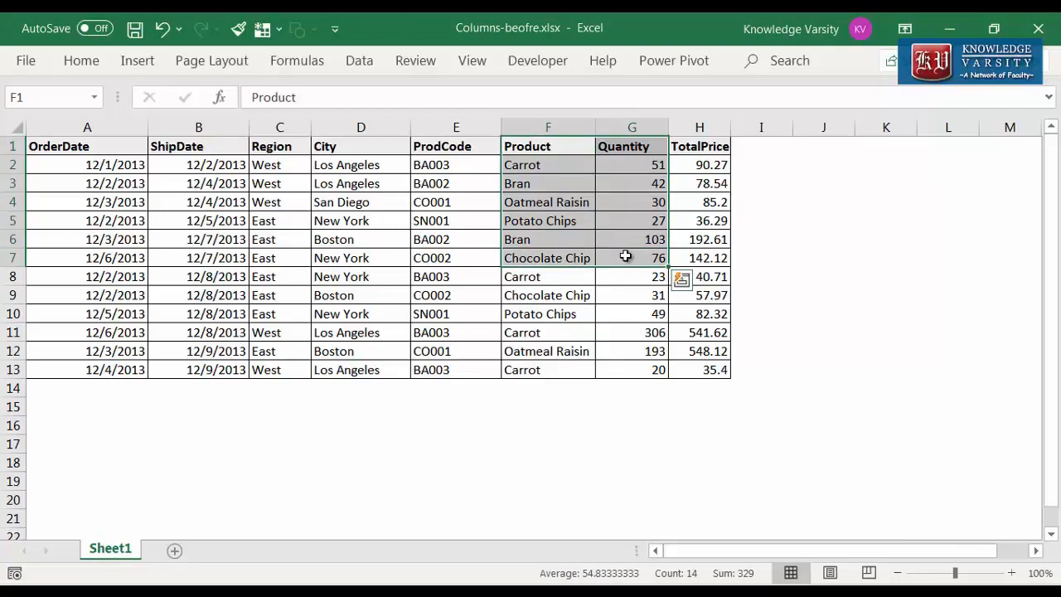
{"action": "key", "text": "ctrl+c"}
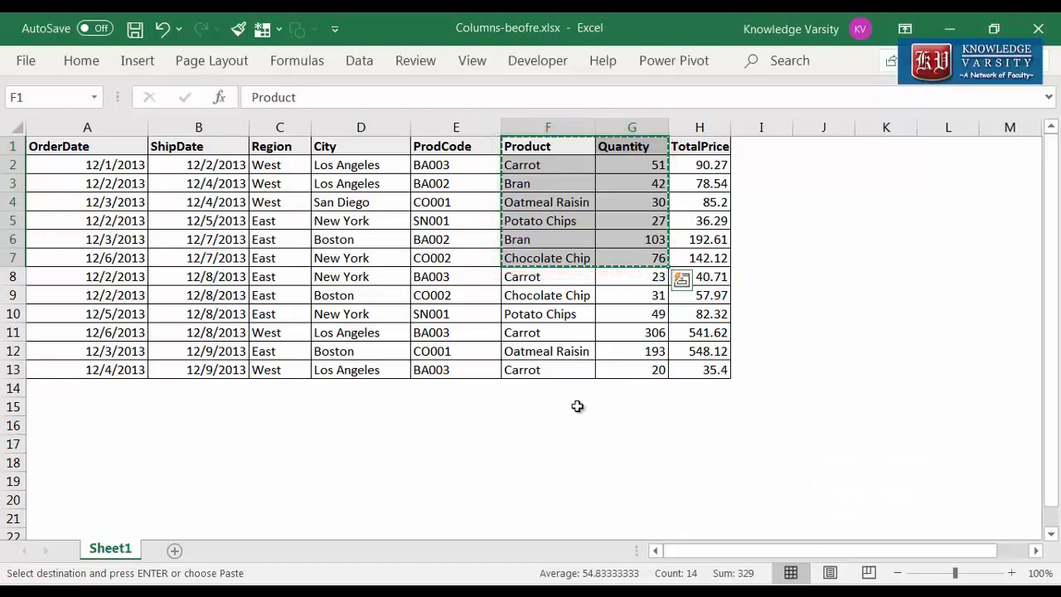
{"action": "left_click", "coordinate": [174, 551]}
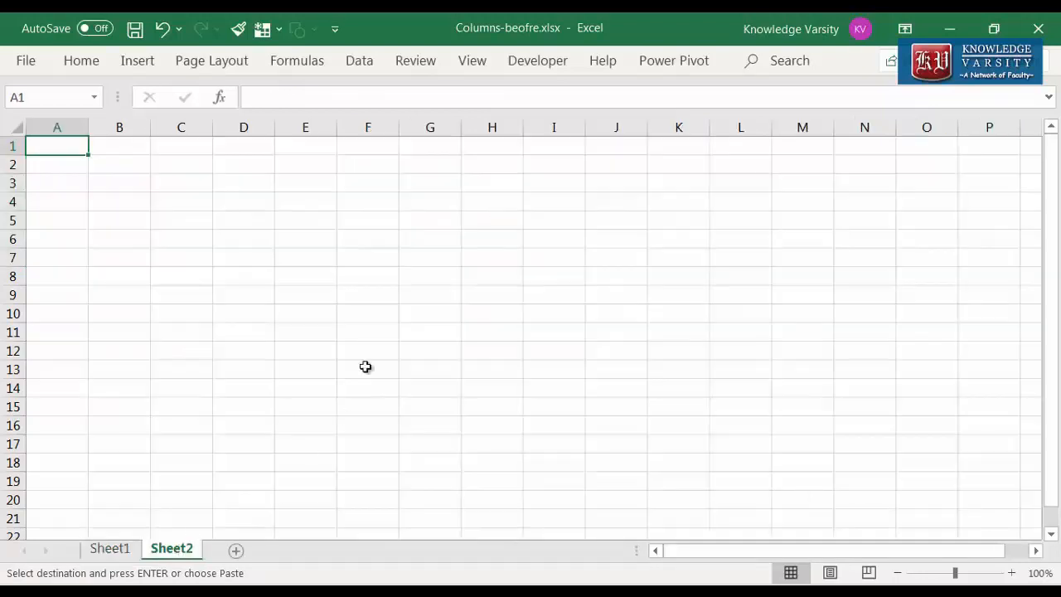
{"action": "left_click", "coordinate": [320, 170]}
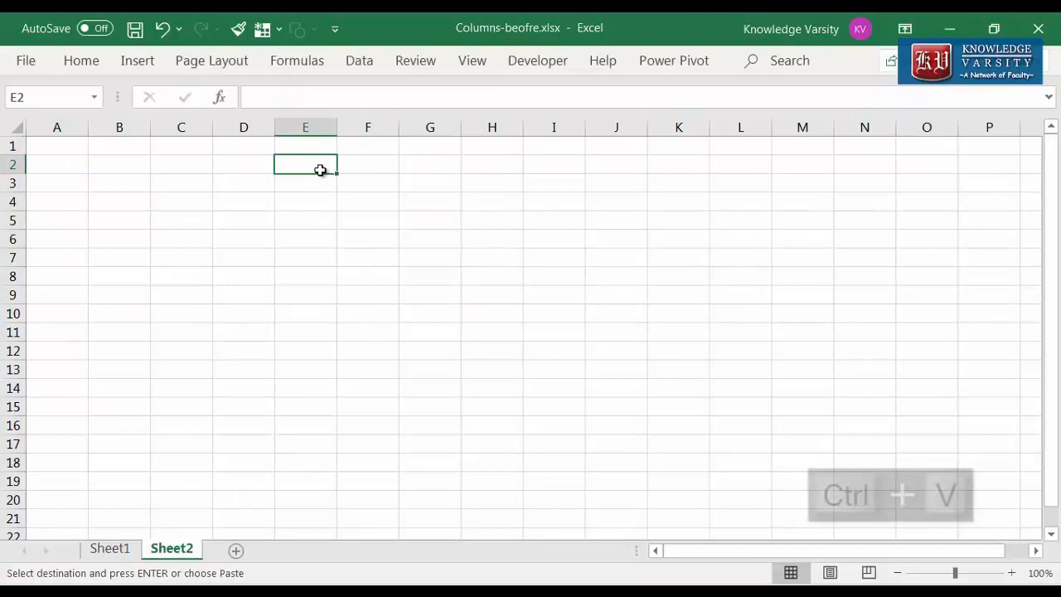
{"action": "key", "text": "ctrl+v"}
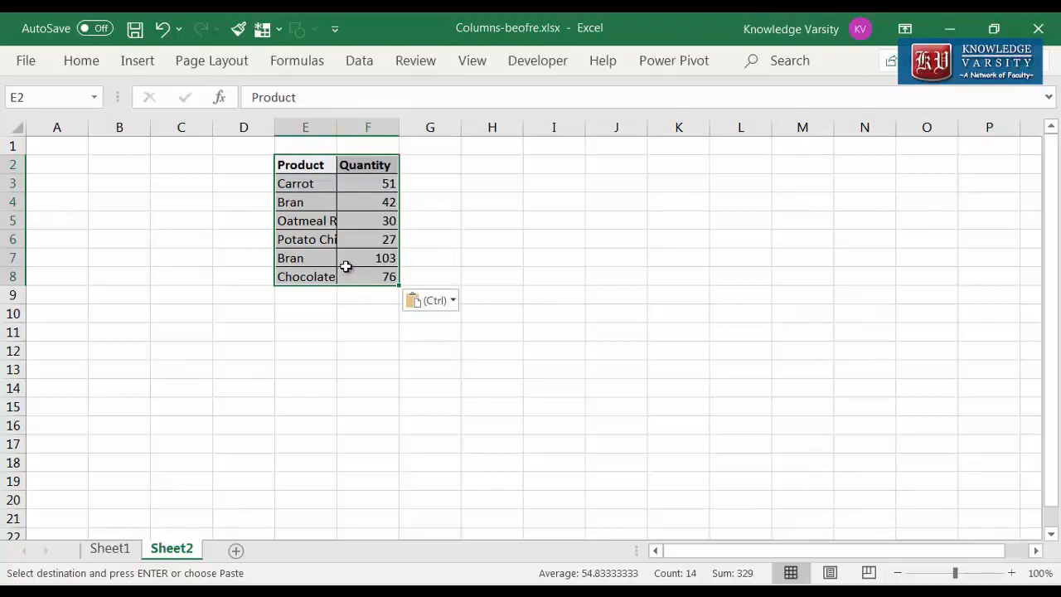
- Move the order rows A10:H13 from Sheet1 to cell A12 of Sheet2 by cutting and pasting, and check both sheets
{"action": "key", "text": "ctrl+Page_Up"}
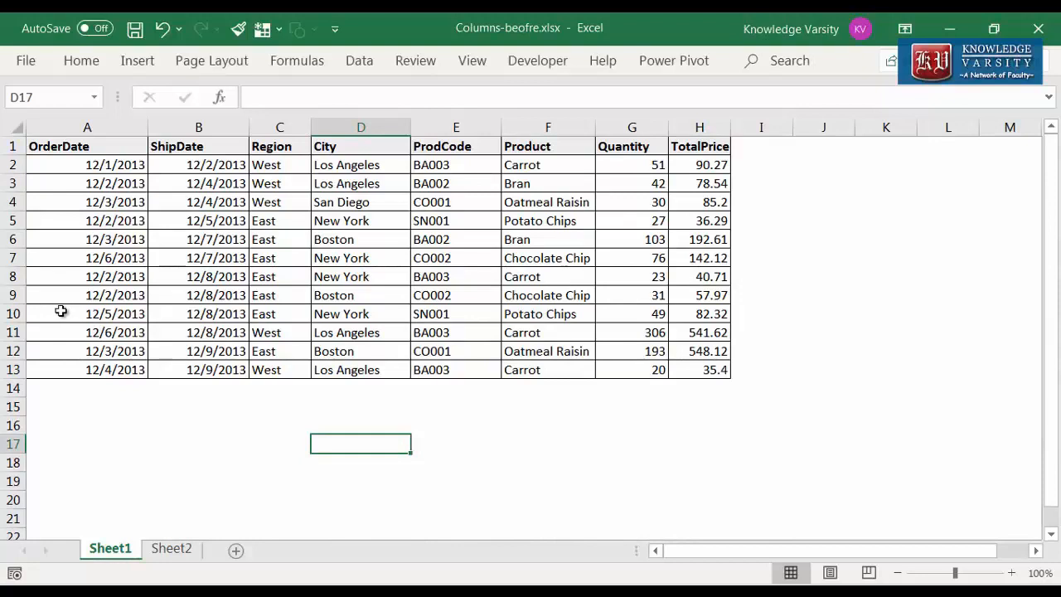
{"action": "left_click_drag", "start_coordinate": [59, 311], "coordinate": [678, 363]}
{"action": "key", "text": "ctrl+x"}
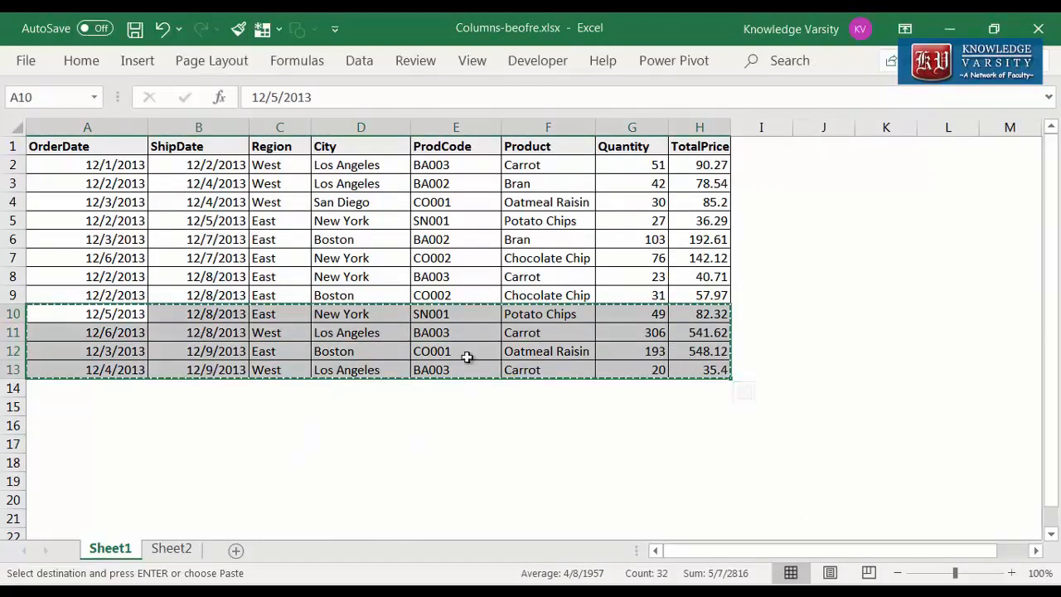
{"action": "left_click", "coordinate": [178, 549]}
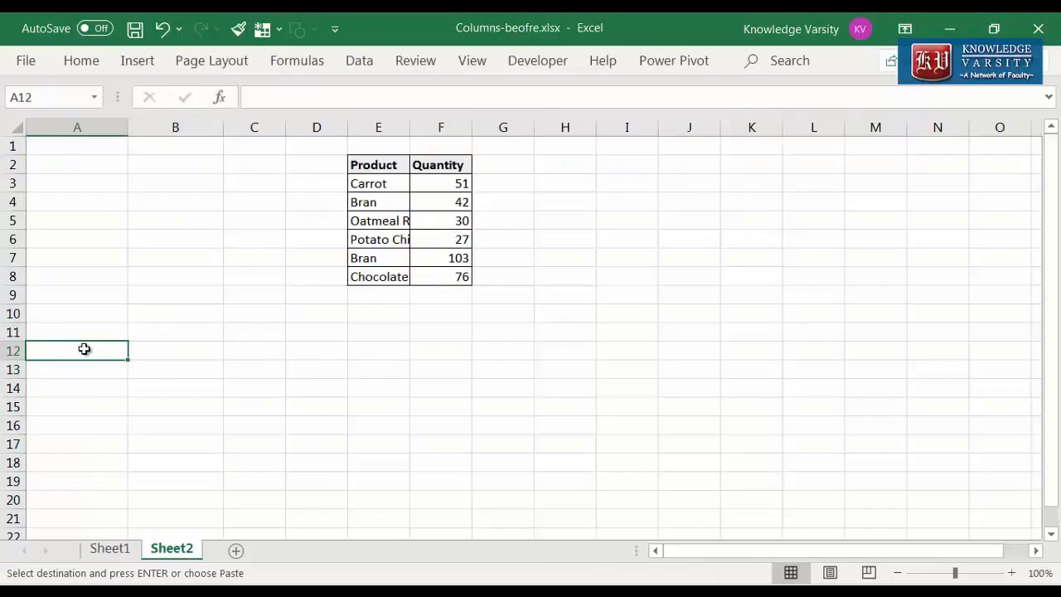
{"action": "key", "text": "ctrl+v"}
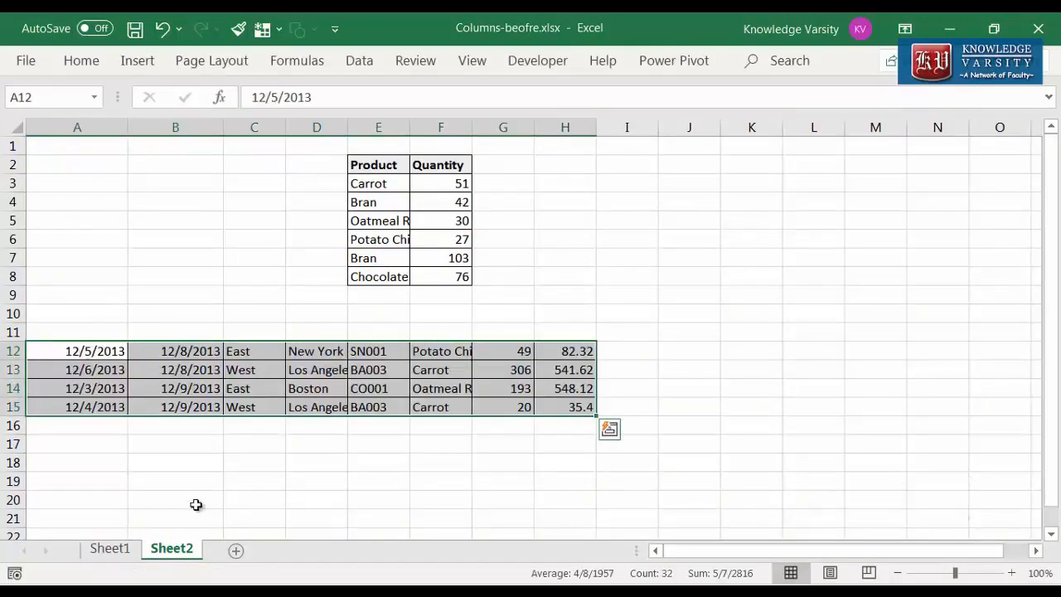
{"action": "left_click", "coordinate": [110, 550]}
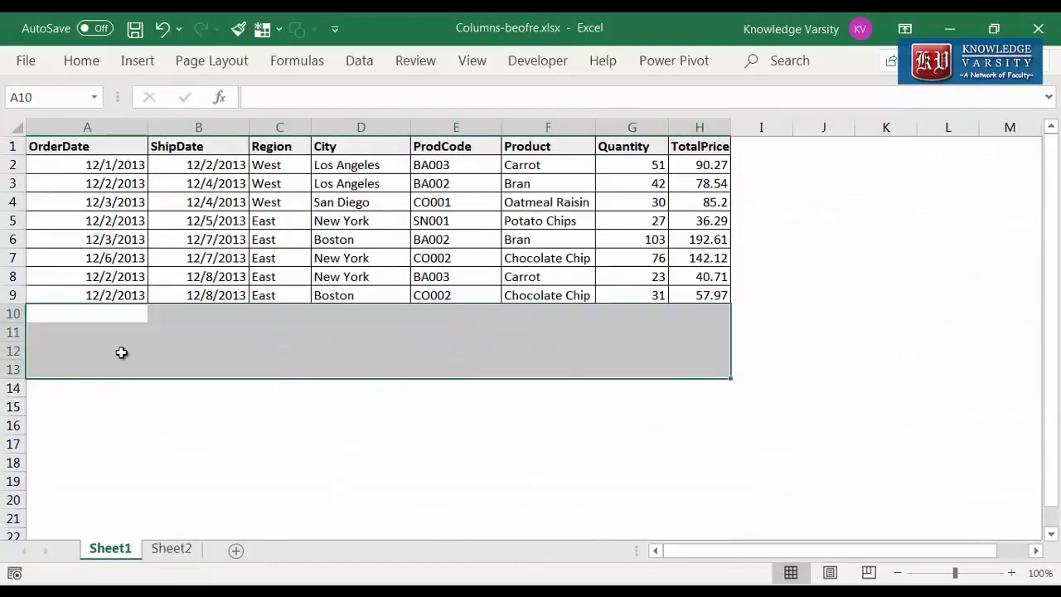
{"action": "left_click", "coordinate": [170, 549]}
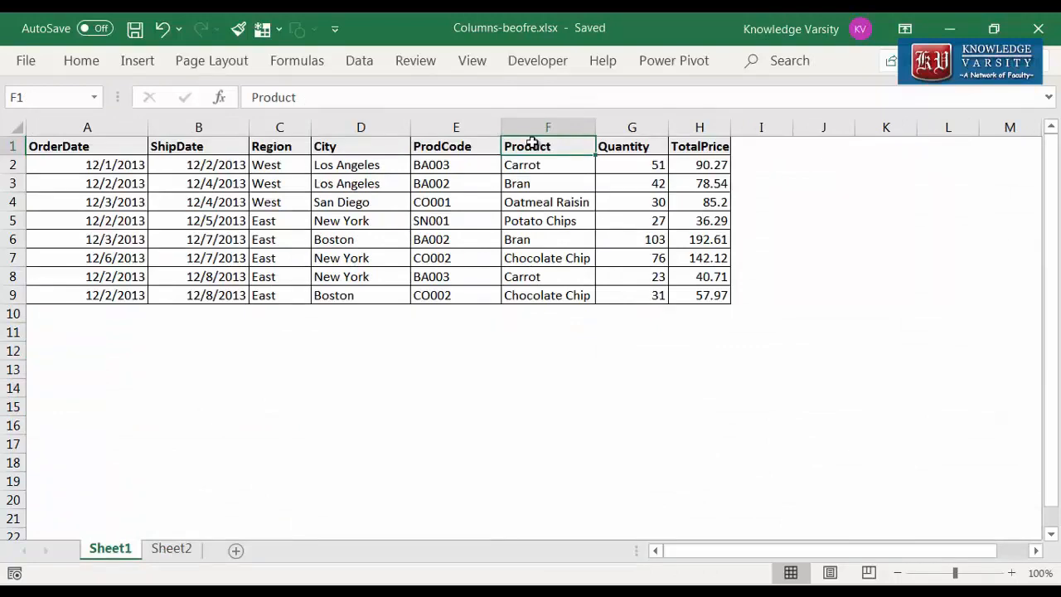
- Delete the entire Product column F in Sheet1, and undo the deletion
{"action": "right_click", "coordinate": [539, 125]}
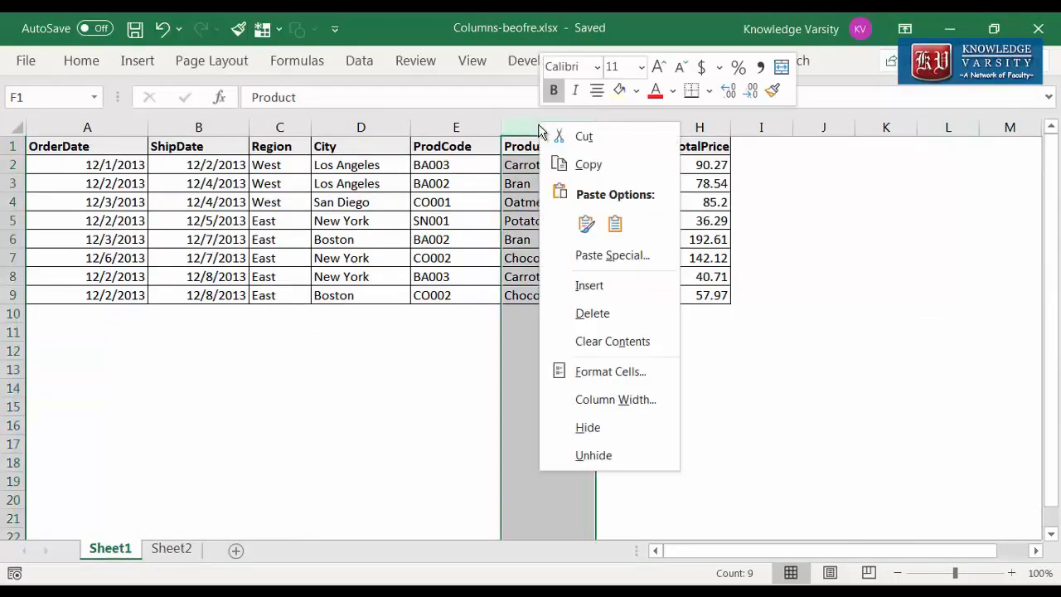
{"action": "left_click", "coordinate": [594, 314]}
{"action": "left_click", "coordinate": [605, 329]}
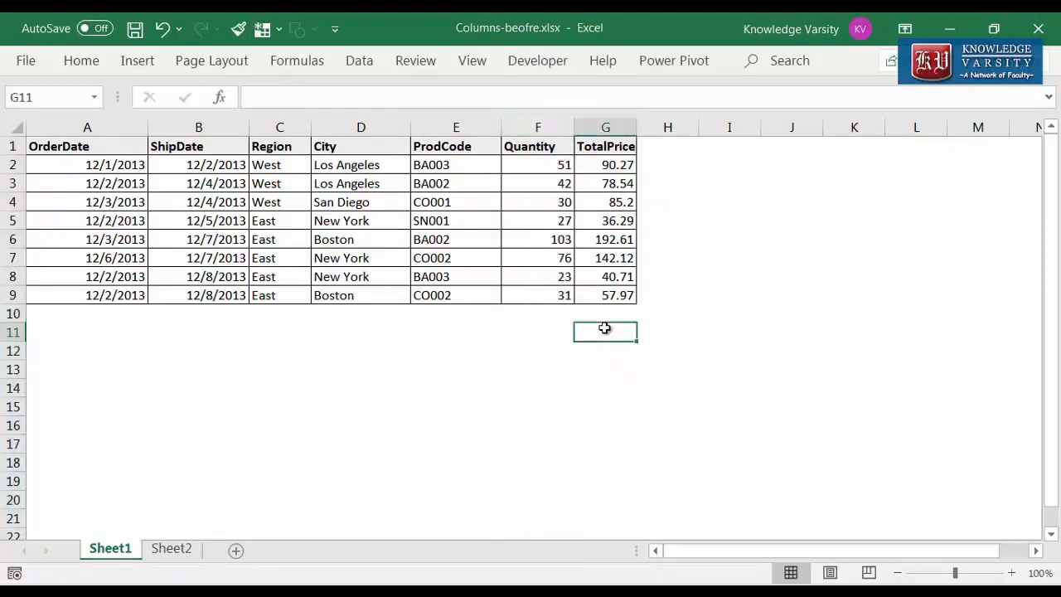
{"action": "key", "text": "ctrl+z"}
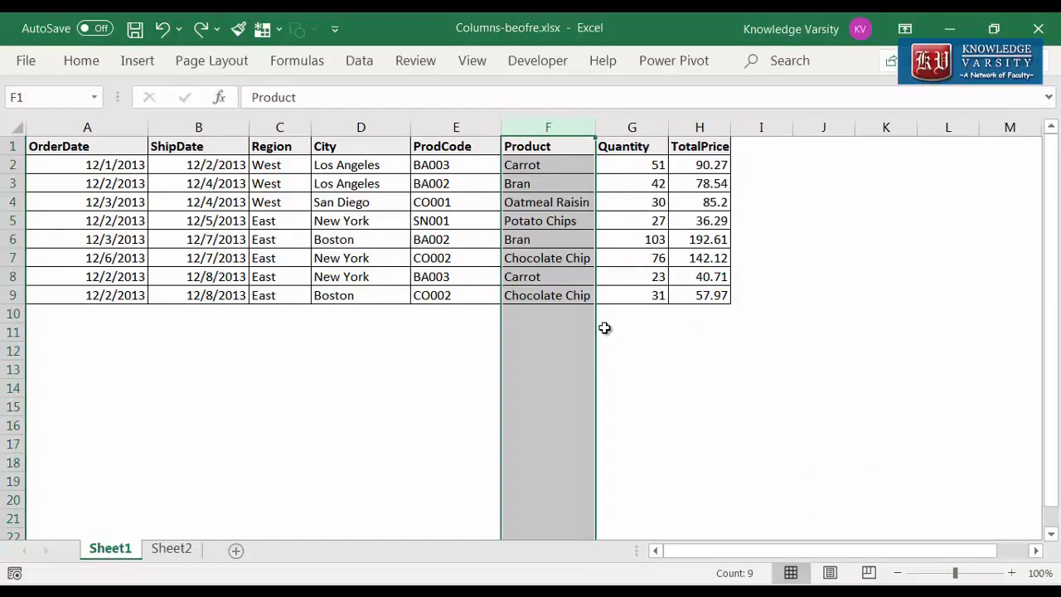
{"action": "left_click", "coordinate": [687, 349]}
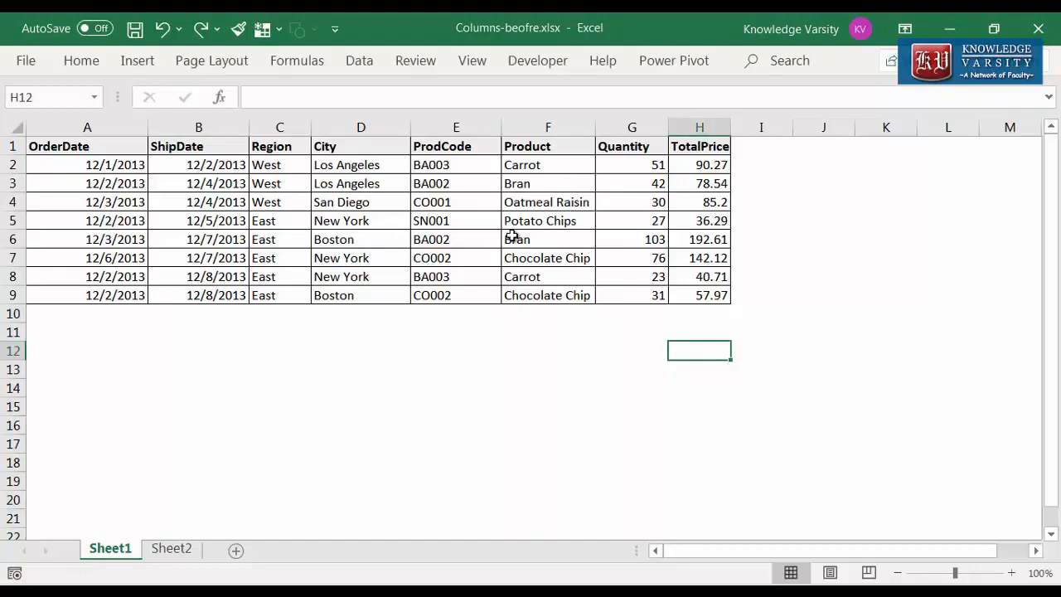
- Delete the Product column F once more, and undo and redo that deletion
{"action": "right_click", "coordinate": [537, 127]}
{"action": "left_click", "coordinate": [598, 320]}
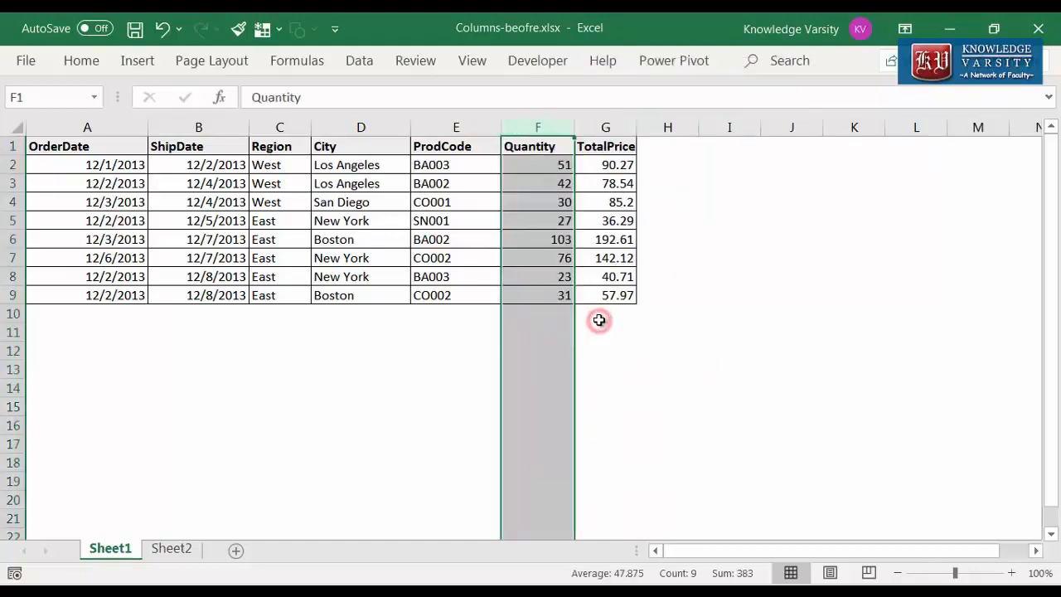
{"action": "key", "text": "ctrl+z"}
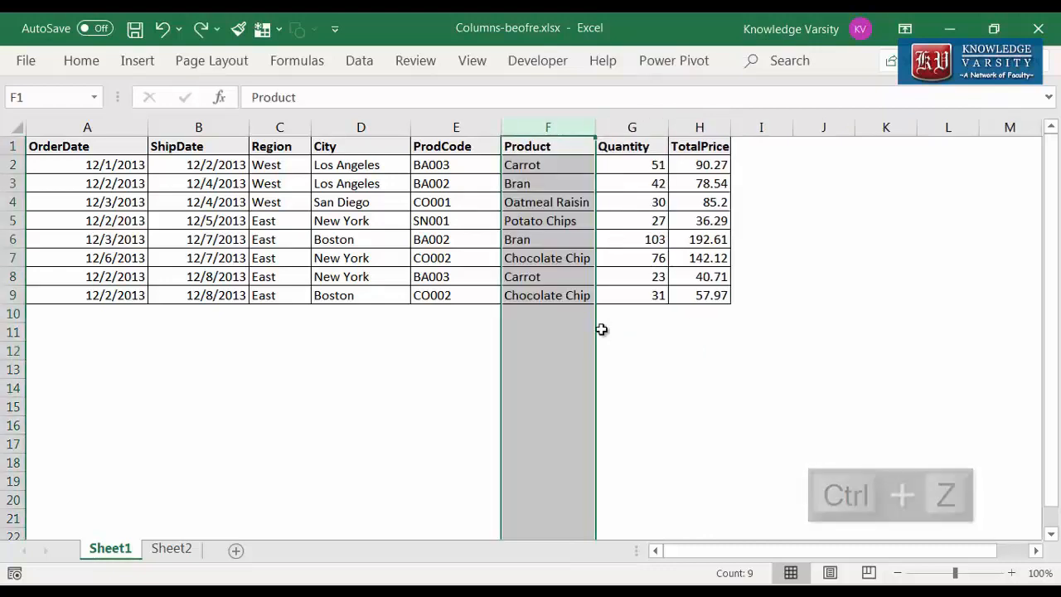
{"action": "left_click", "coordinate": [601, 330]}
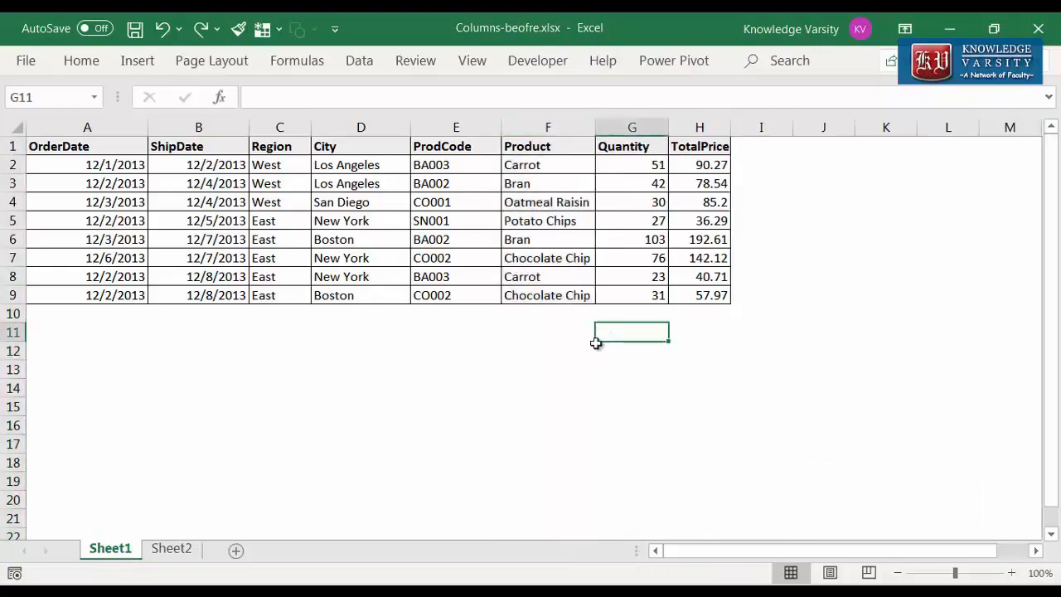
{"action": "key", "text": "ctrl+y"}
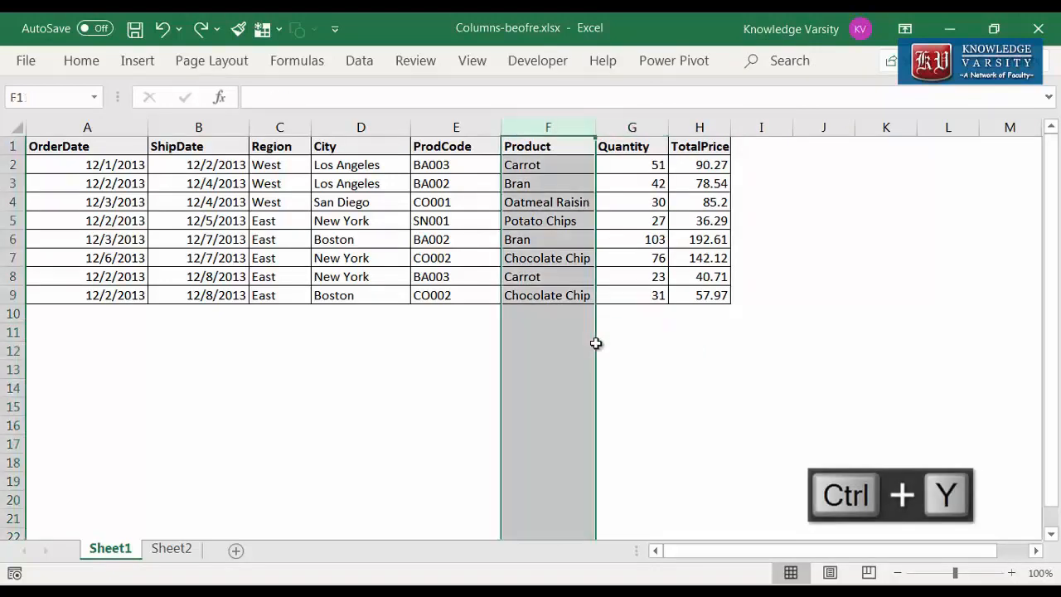